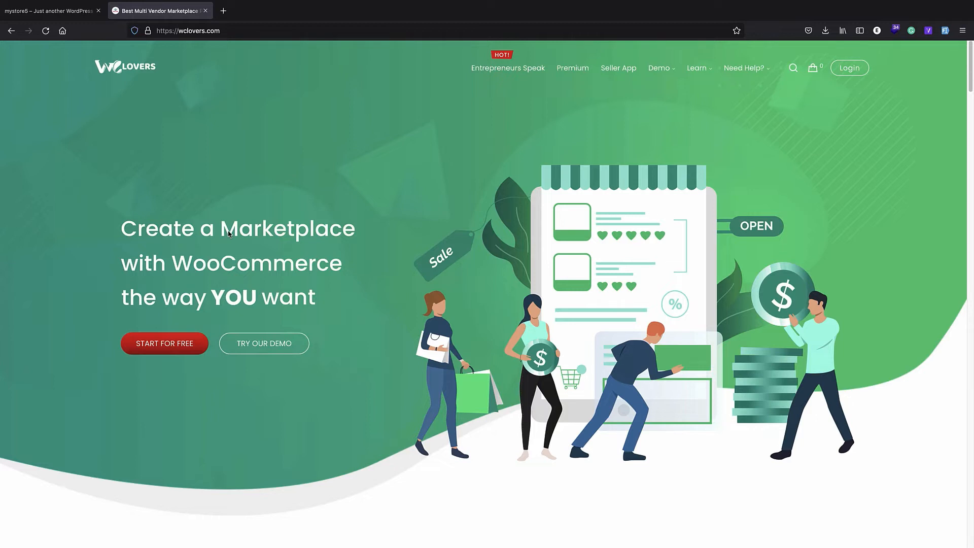
Switch to the 'mystore5 – Just another WordPress site' browser tab
click(56, 10)
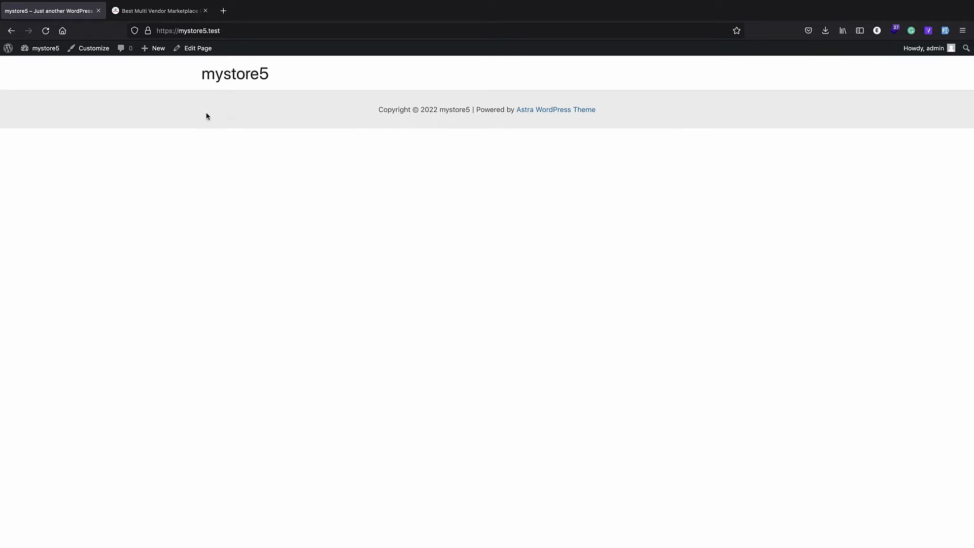
Go to the mystore5 WordPress admin's About WordPress page through the admin-bar logo
click(3, 51)
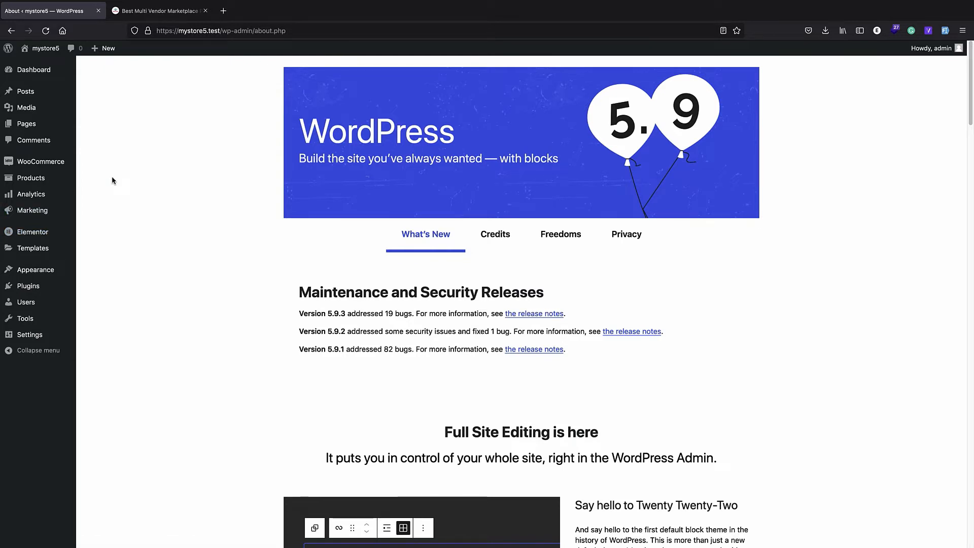
Search the plugin directory for 'wcfm', then install and activate WCFM Marketplace
mouse_move(30, 291)
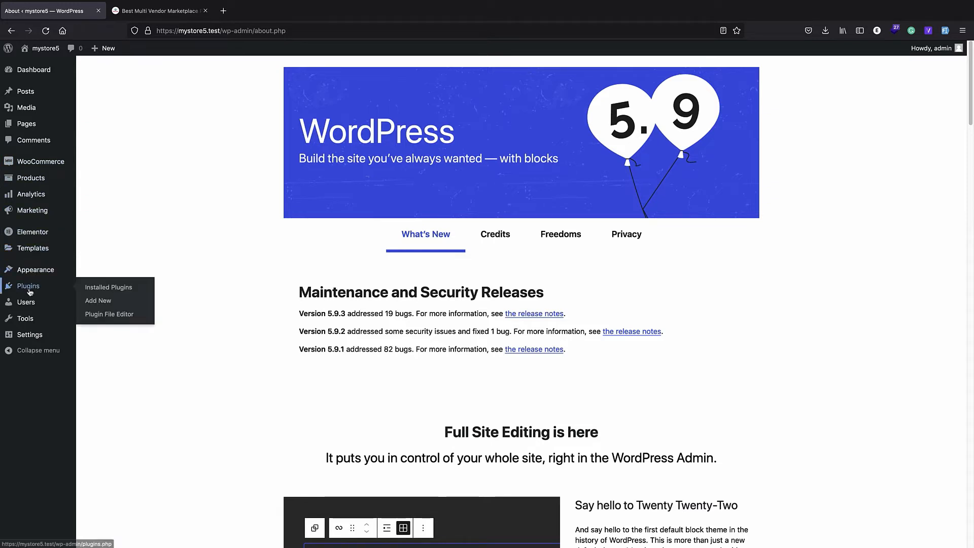
click(98, 301)
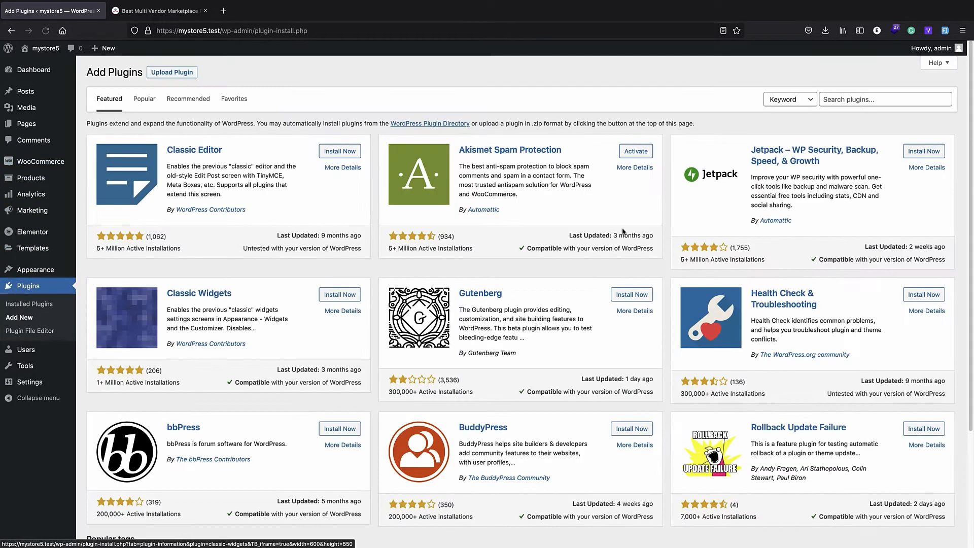
click(857, 100)
text(wcfm)
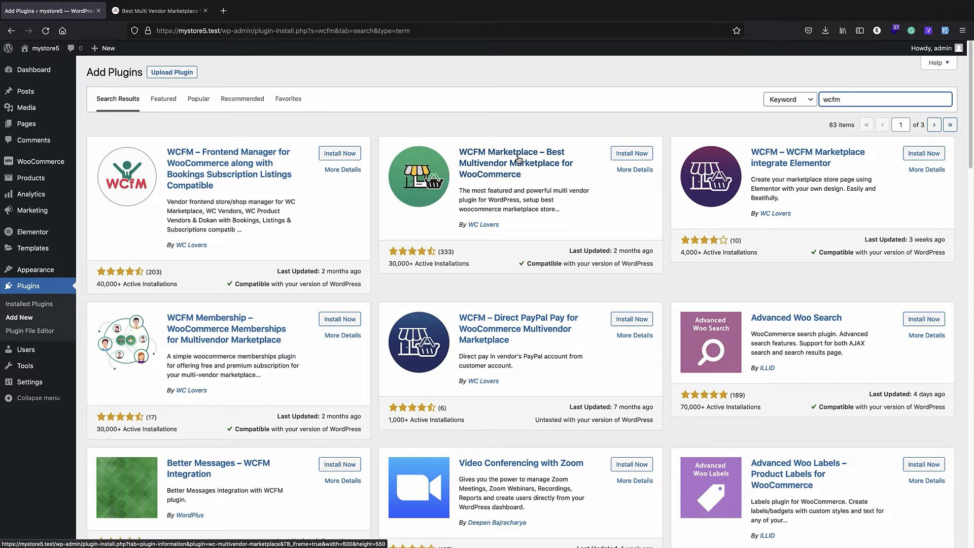
click(633, 154)
click(634, 154)
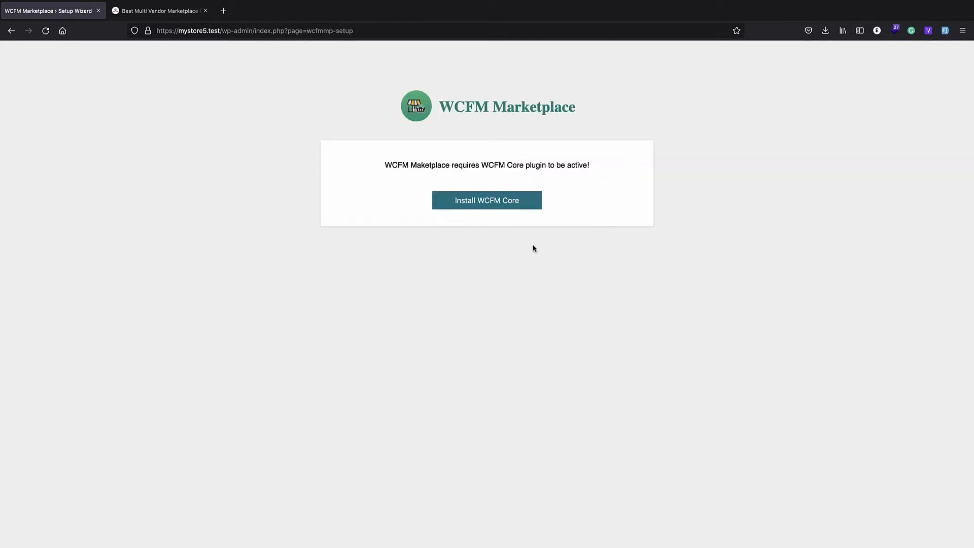
Install the WCFM Core plugin required by WCFM Marketplace
click(474, 201)
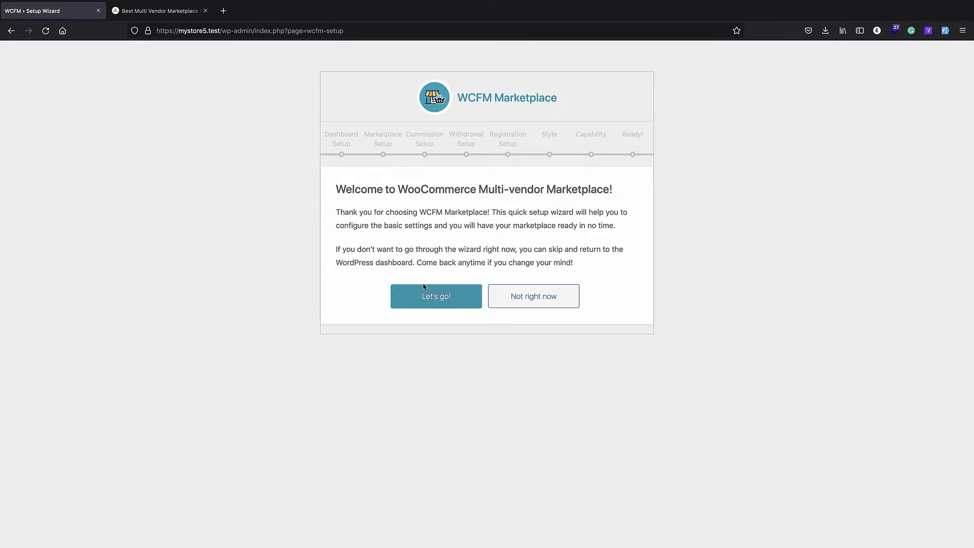
Start the WCFM setup wizard and accept the default Dashboard setup options
click(435, 300)
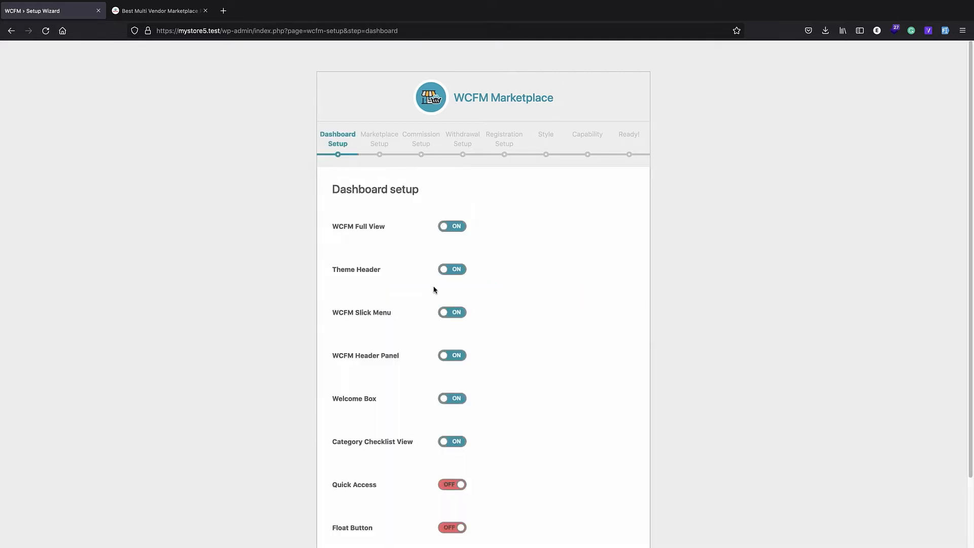
scroll(401, 228, down, 3)
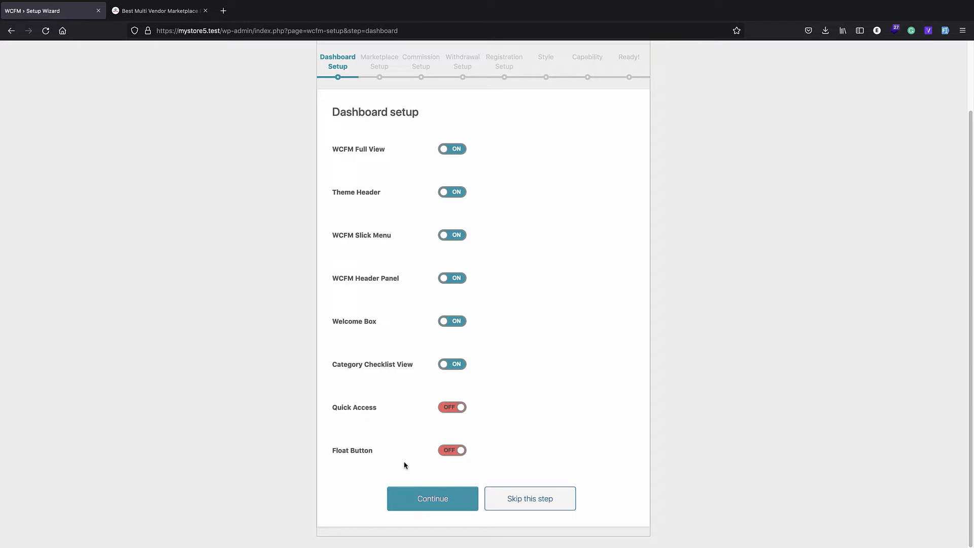
click(429, 500)
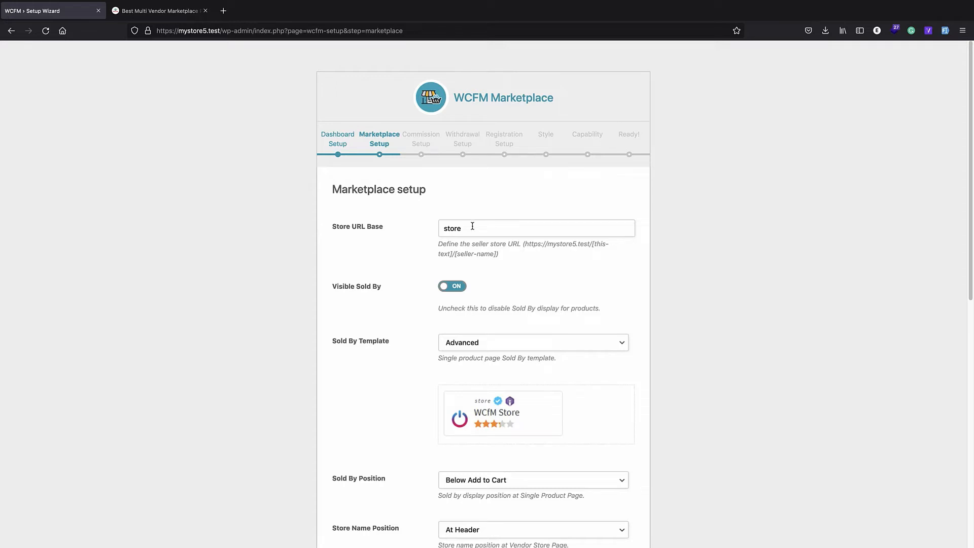
Accept the default Marketplace setup options, keeping the 'store' URL base
scroll(457, 231, down, 1)
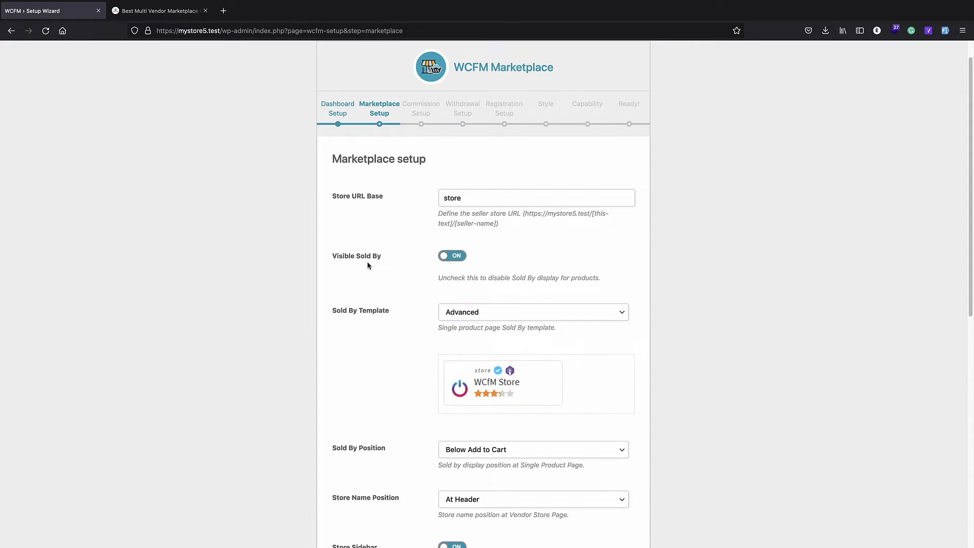
scroll(368, 265, down, 3)
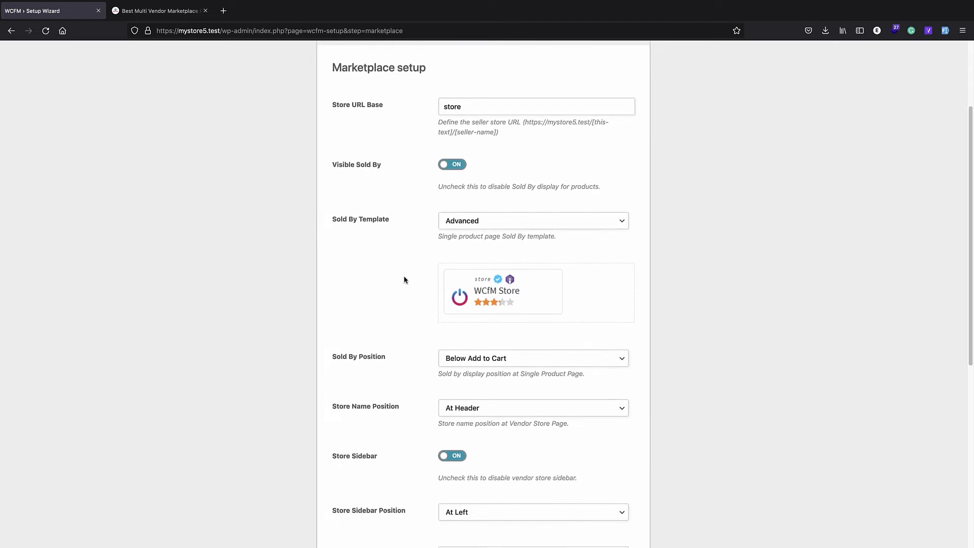
scroll(405, 326, down, 5)
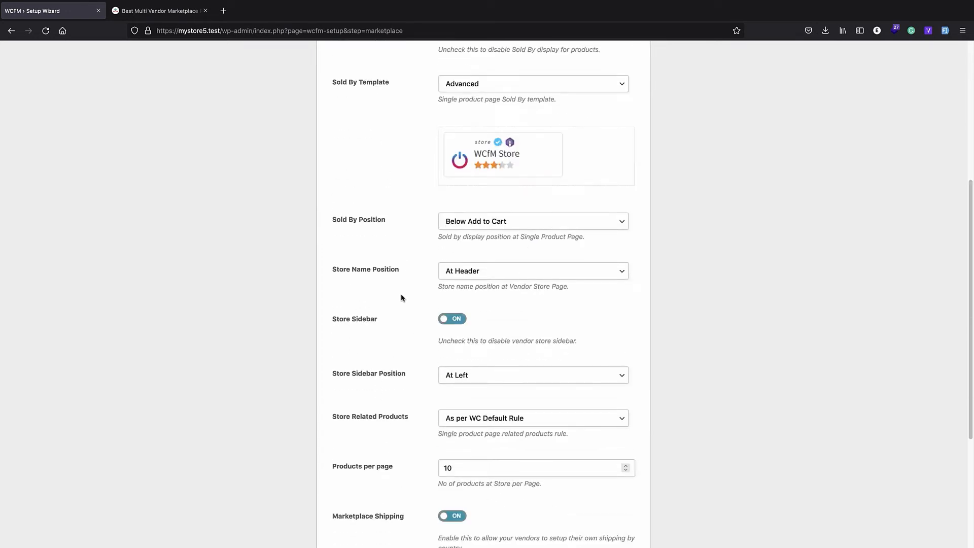
scroll(401, 298, down, 6)
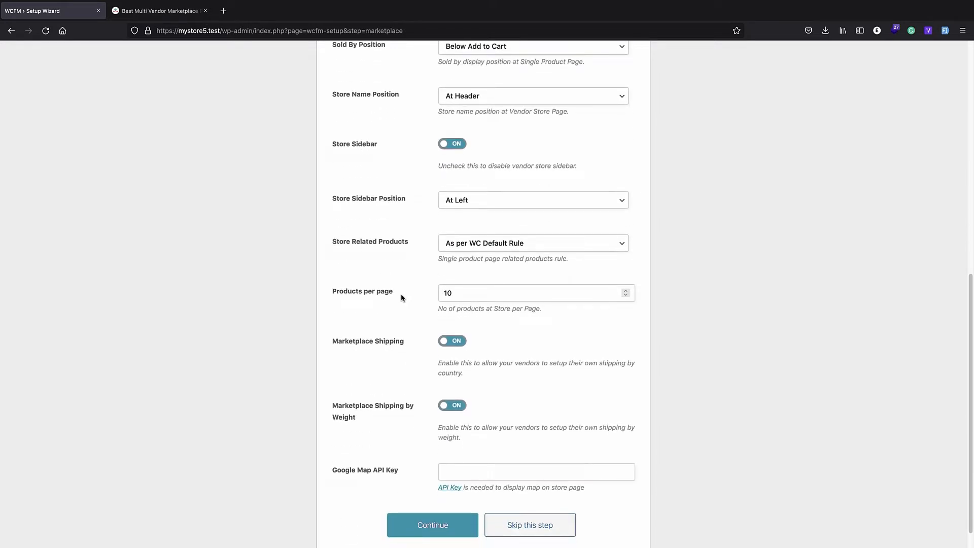
scroll(401, 298, down, 1)
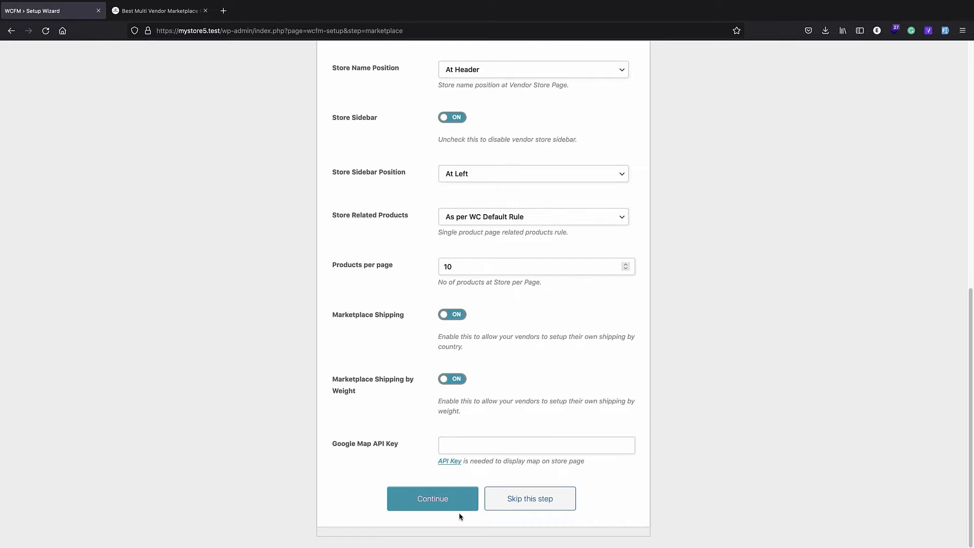
click(442, 504)
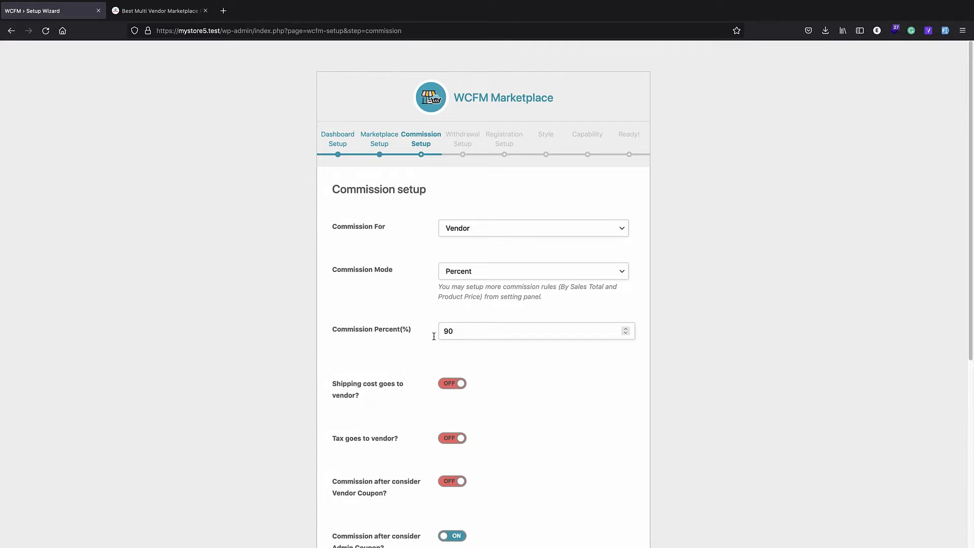
Change the vendor commission from 90 to 10, keeping Percent as the commission mode
double_click(457, 331)
text(1)
click(477, 270)
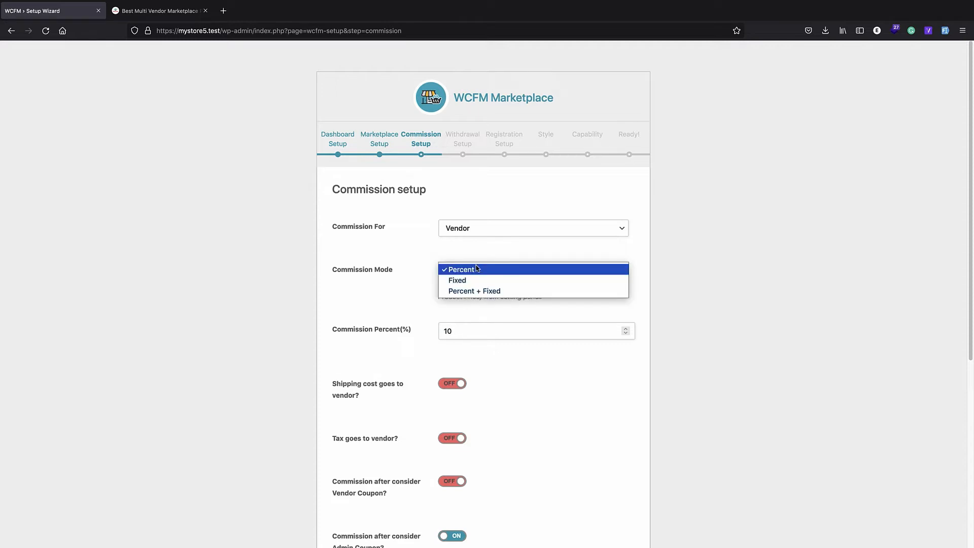
click(477, 302)
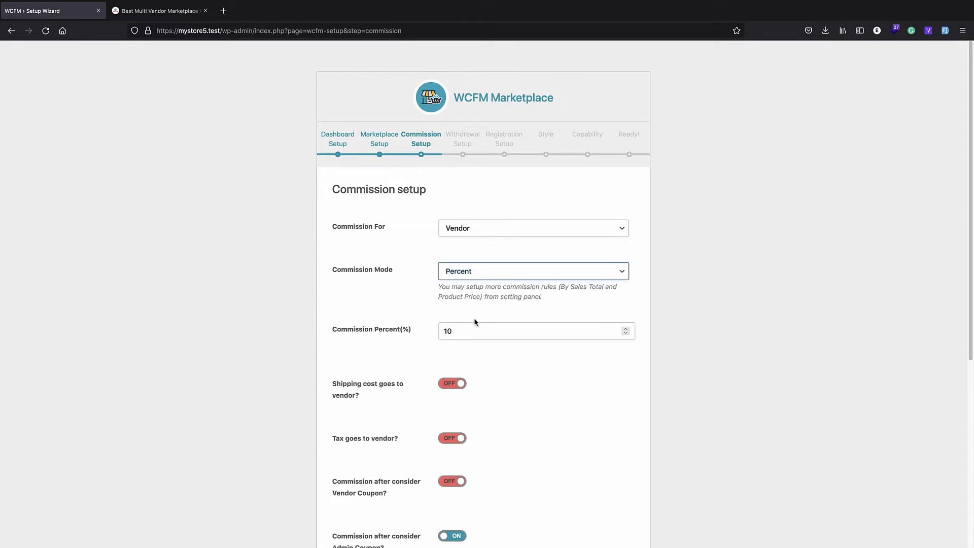
scroll(477, 290, down, 5)
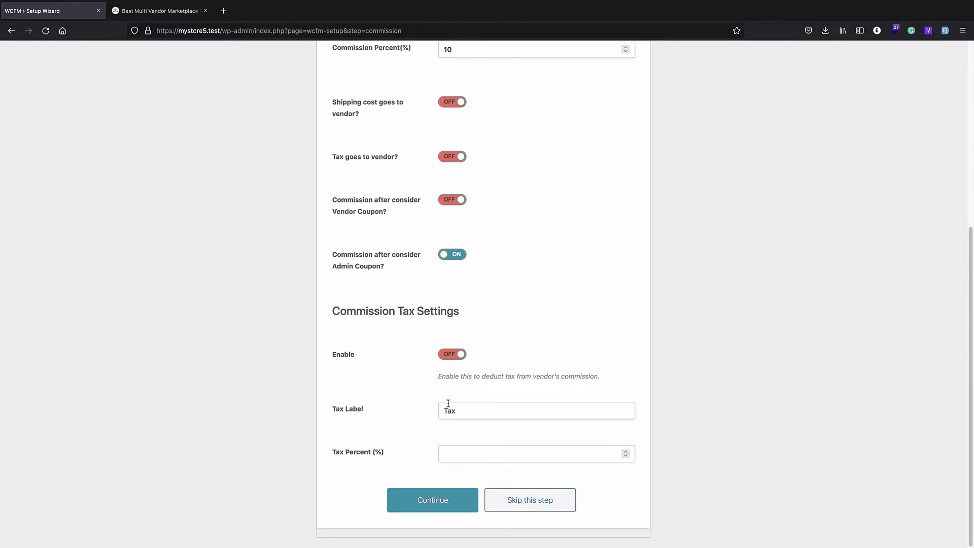
click(441, 503)
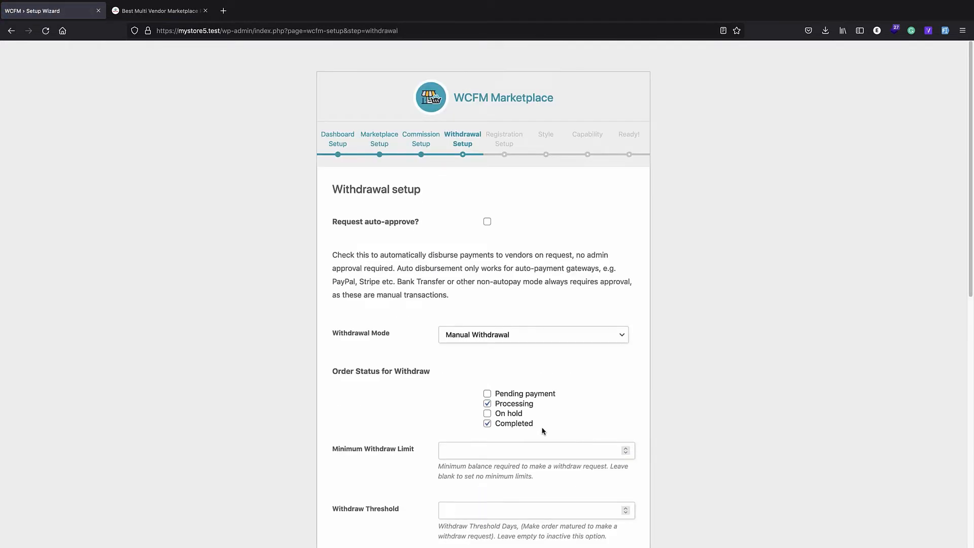
Keep the Manual withdrawal defaults and run Setup Registration for vendor sign-up
scroll(406, 250, down, 5)
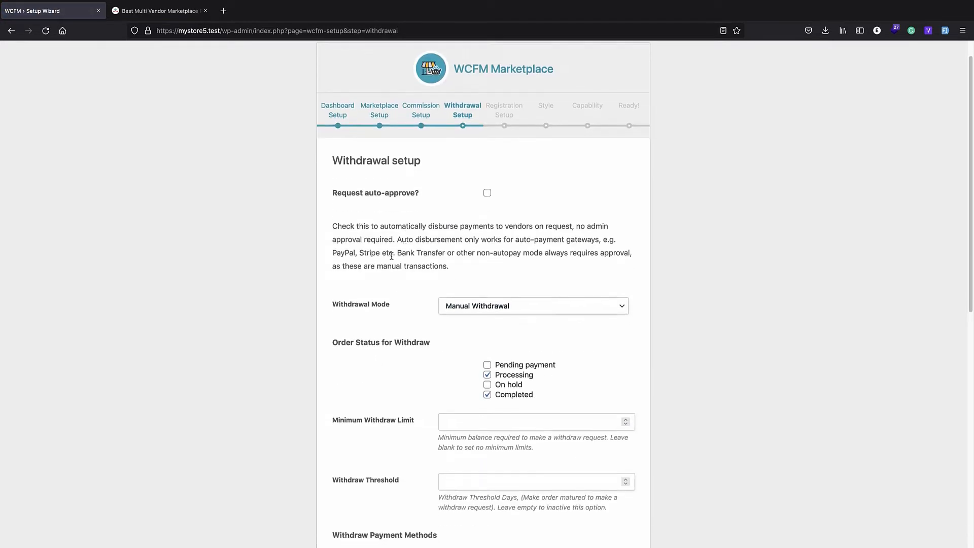
scroll(453, 285, down, 9)
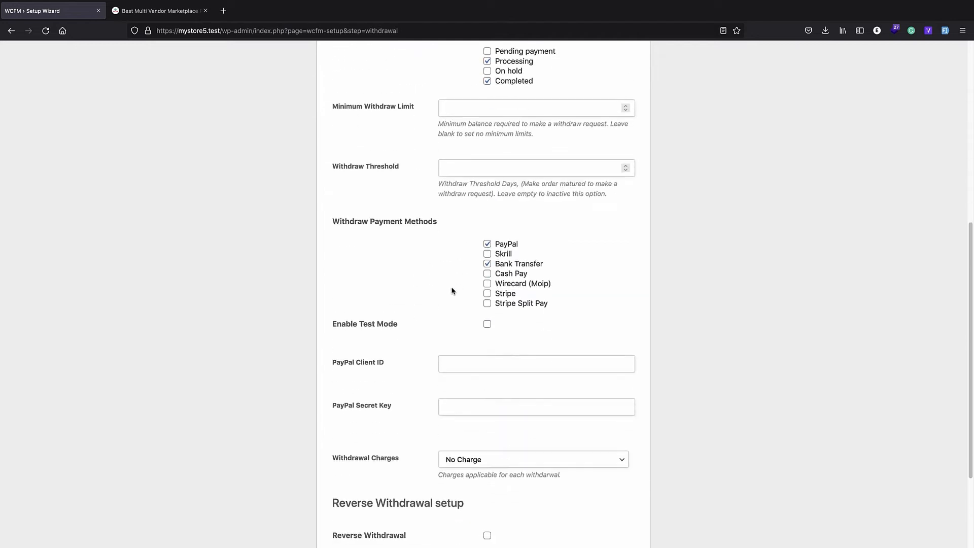
click(440, 498)
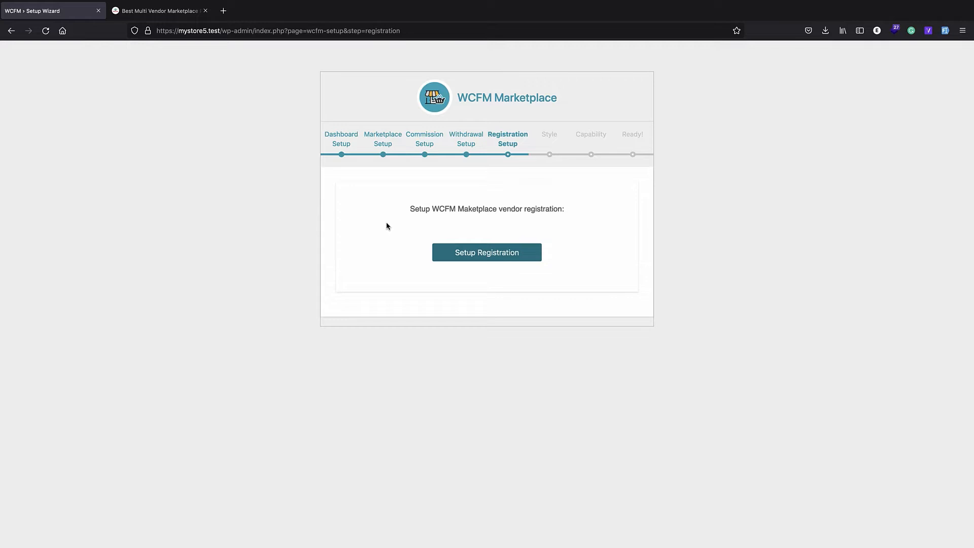
click(445, 258)
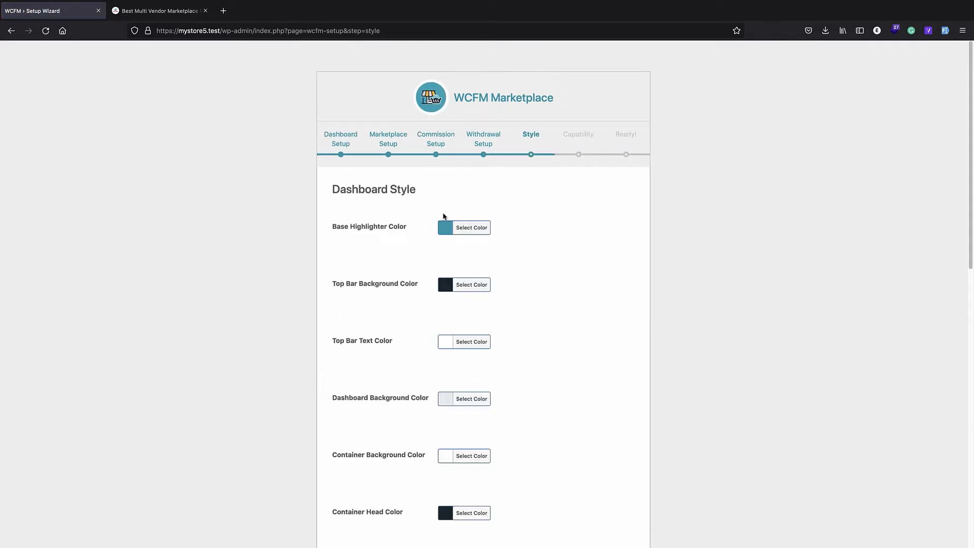
Keep the default Style colours and vendor Capability settings, reaching the wizard's Ready page
scroll(445, 218, down, 5)
scroll(489, 135, down, 5)
scroll(435, 178, down, 1)
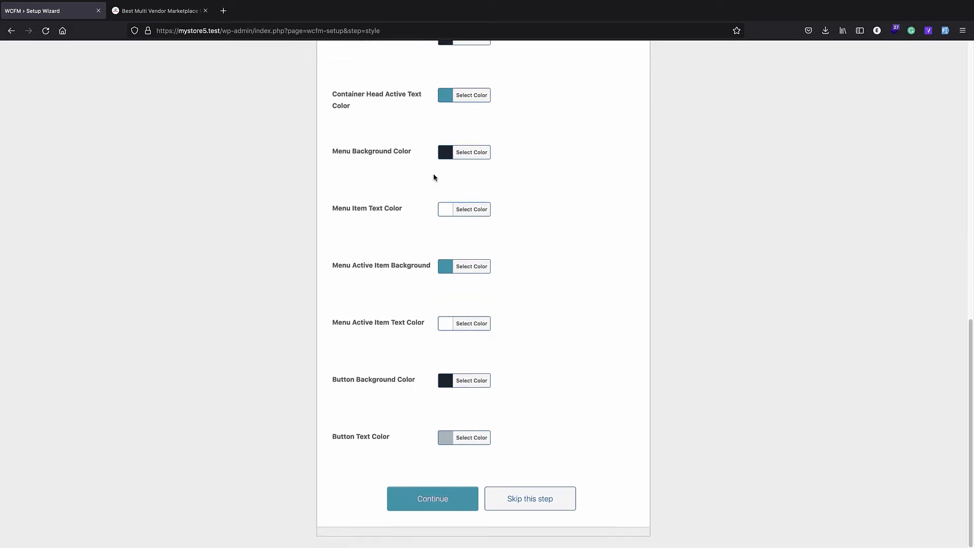
click(432, 503)
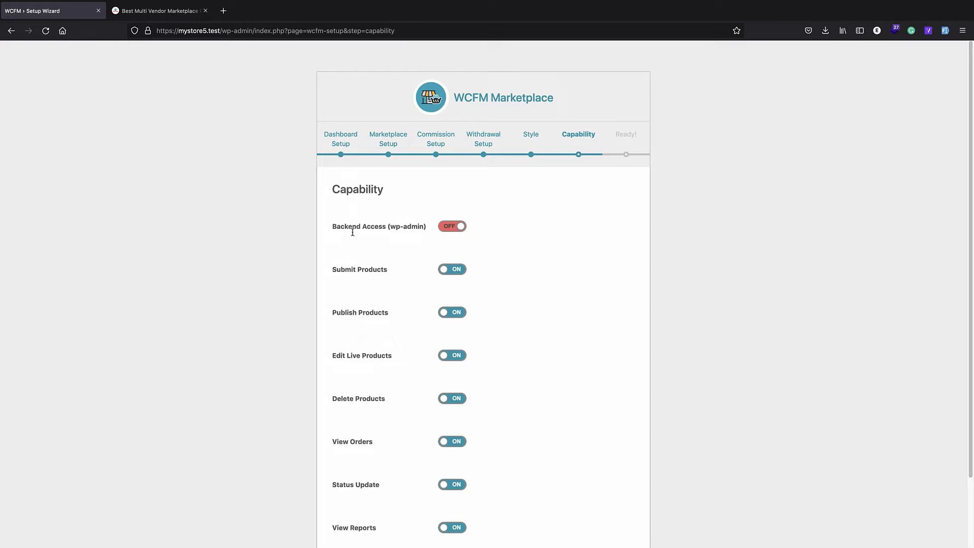
scroll(405, 224, down, 3)
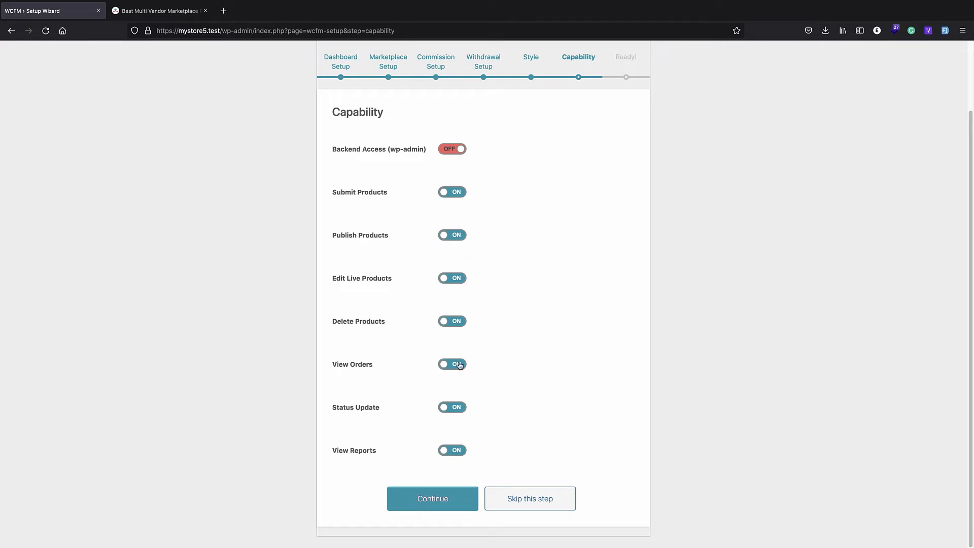
click(440, 497)
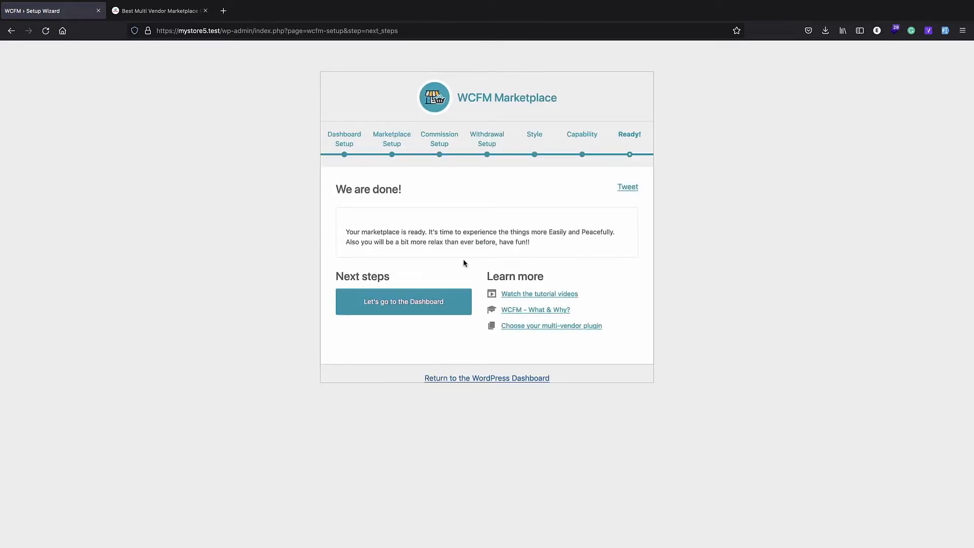
Review the new Store Manager dashboard, then return to the WordPress admin About page
click(400, 296)
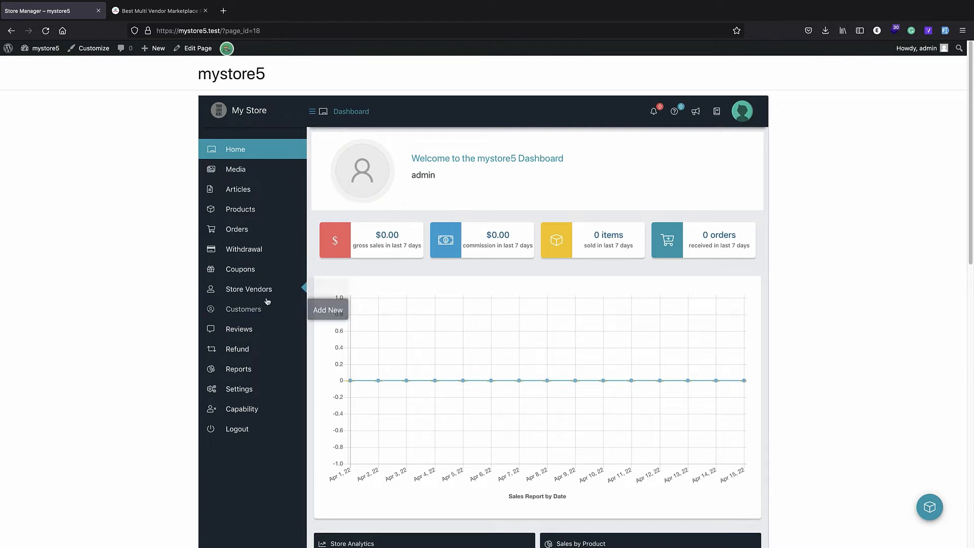
scroll(374, 311, down, 7)
scroll(374, 252, up, 7)
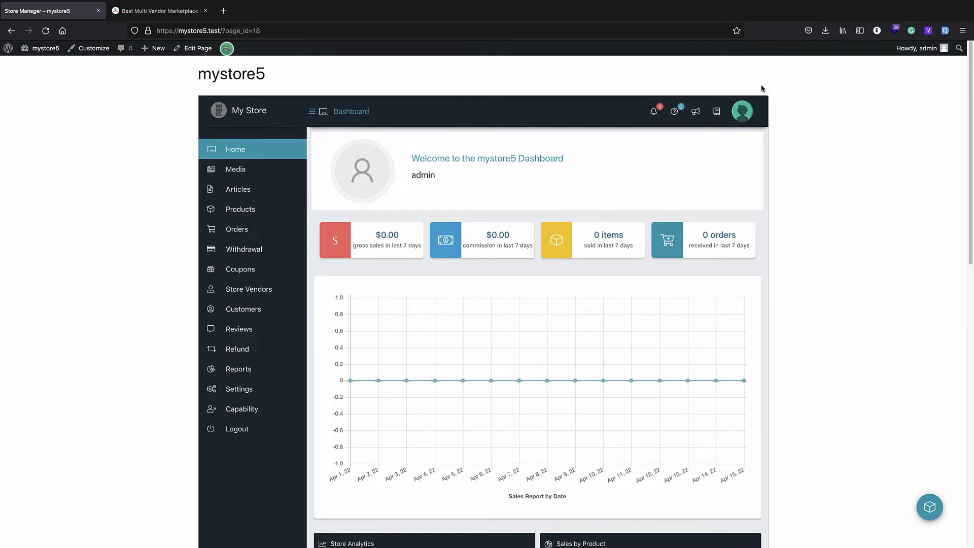
click(9, 50)
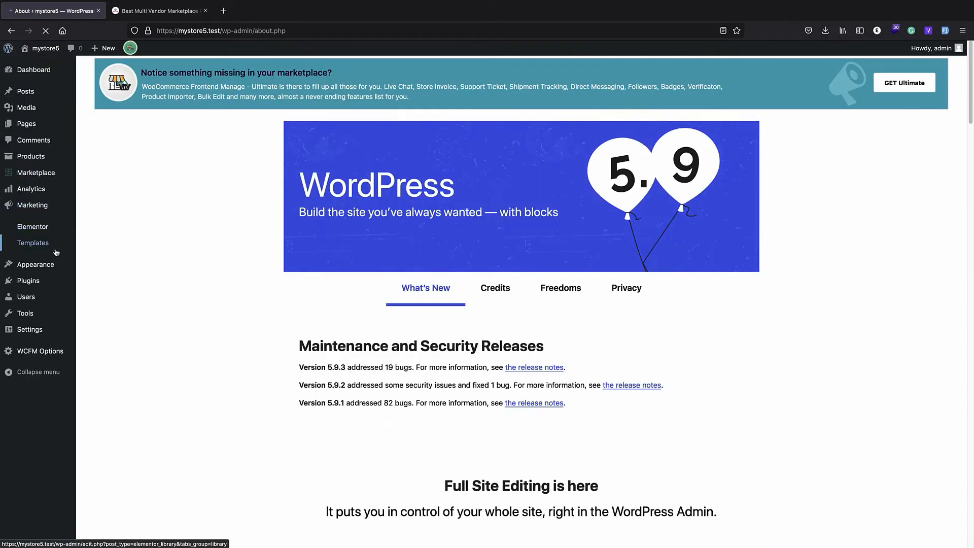
Go to Appearance > Menus and list every page under the View All tab
click(60, 270)
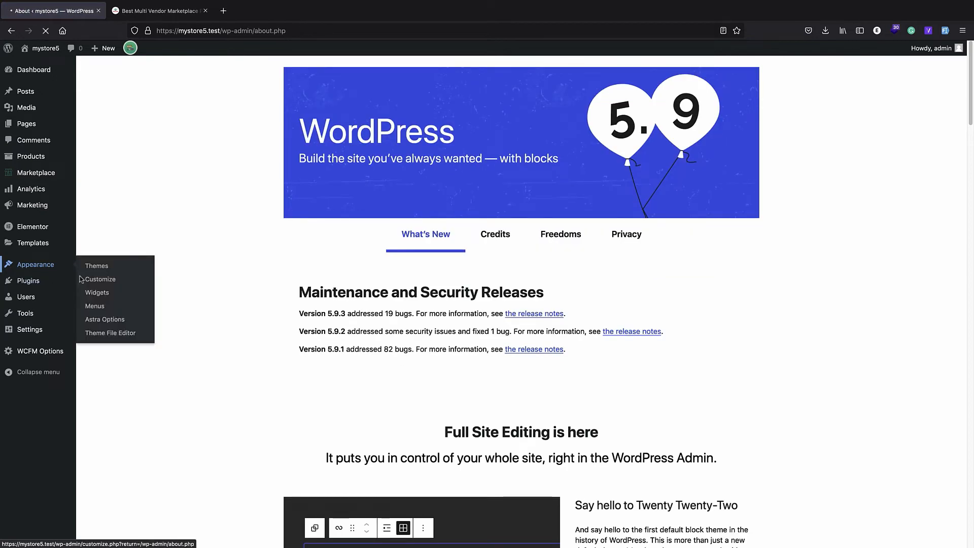
click(32, 324)
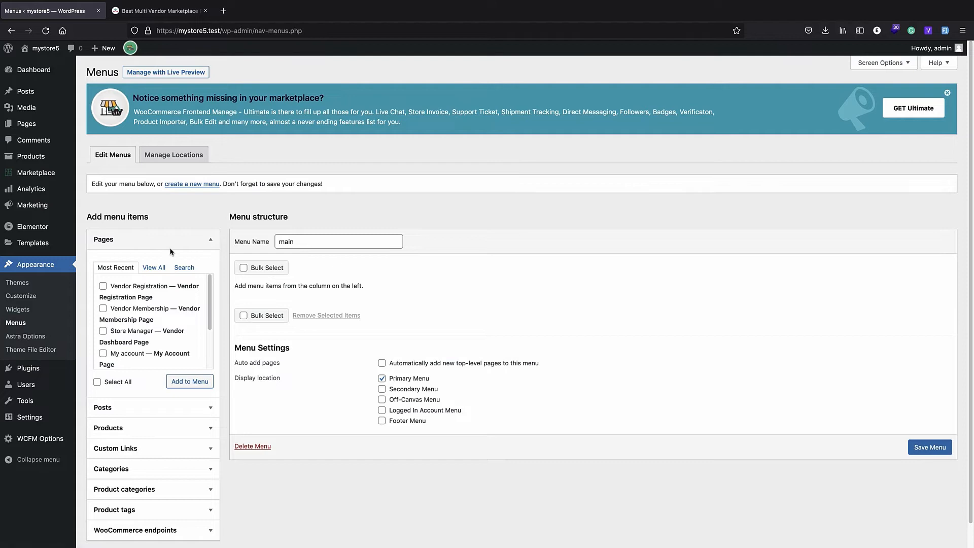
scroll(132, 312, down, 3)
scroll(132, 312, down, 1)
scroll(121, 344, down, 1)
click(153, 253)
scroll(151, 280, down, 2)
scroll(150, 280, up, 3)
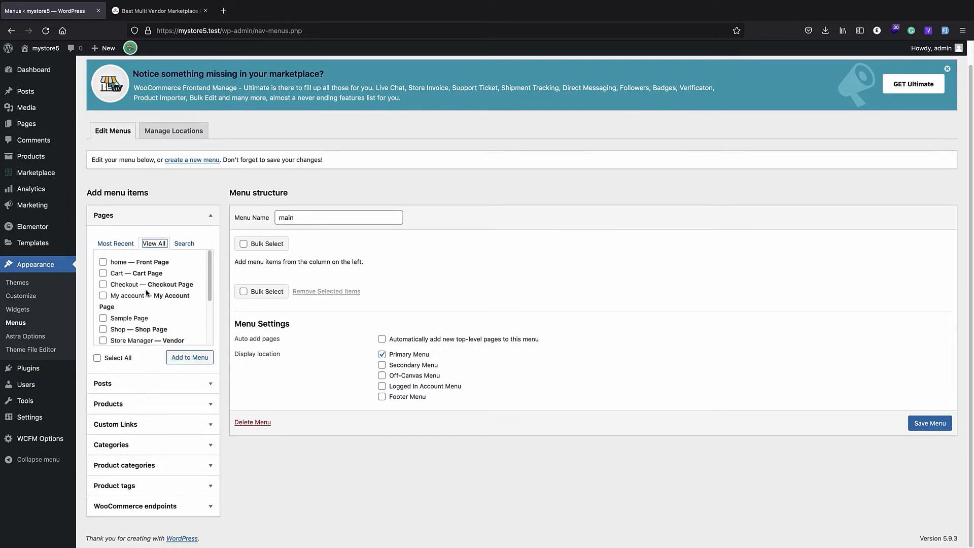
Tick the home, Vendor Registration and Store Manager pages, leaving Vendor Membership unticked
click(103, 262)
scroll(150, 295, down, 2)
scroll(159, 287, up, 2)
scroll(135, 284, down, 2)
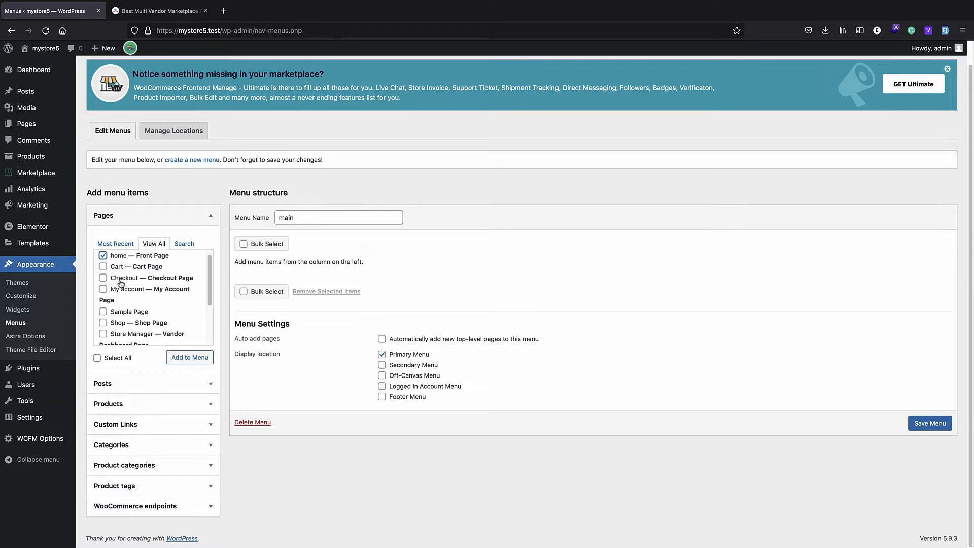
scroll(146, 276, down, 2)
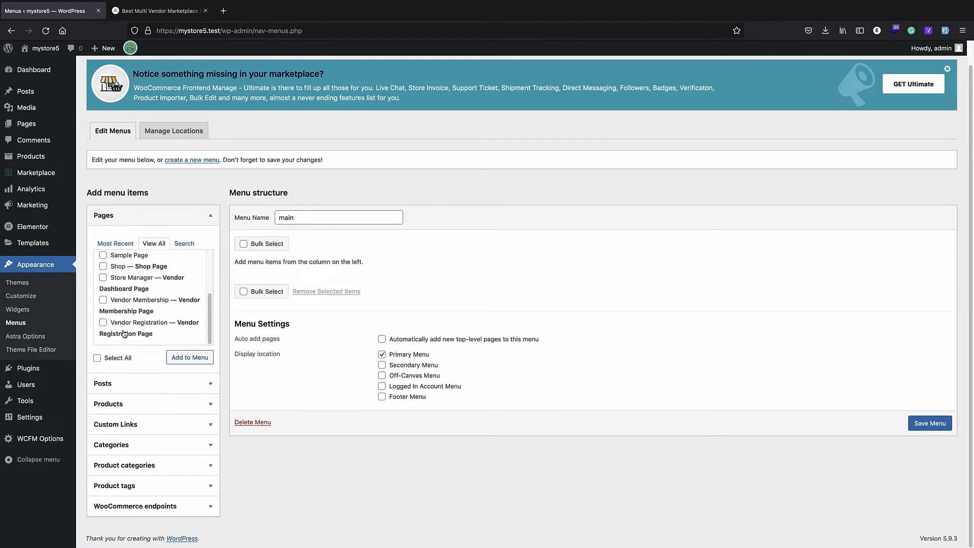
click(103, 300)
click(103, 323)
scroll(116, 318, up, 1)
click(103, 308)
scroll(116, 304, up, 5)
scroll(116, 304, down, 5)
click(103, 277)
Add the ticked pages to the main menu and save the menu
scroll(158, 305, up, 3)
click(200, 358)
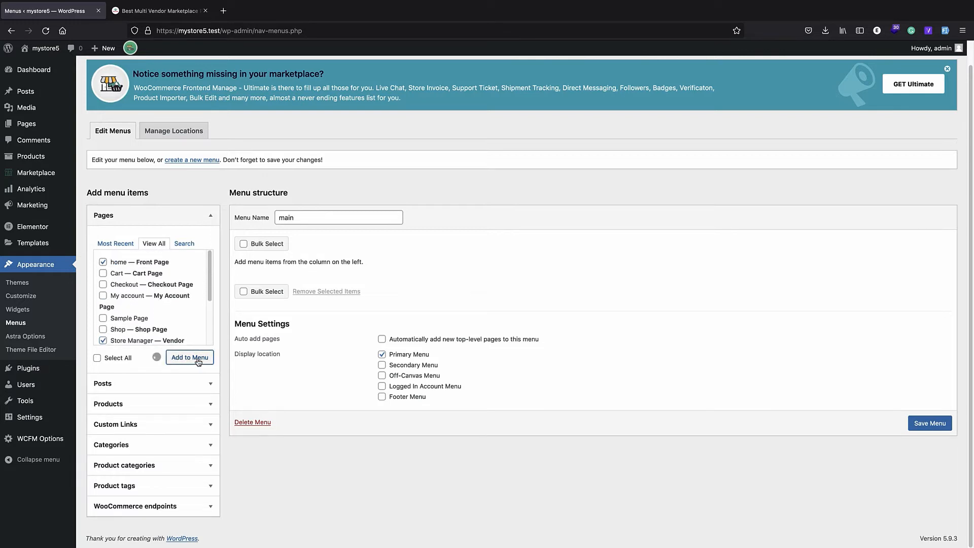
click(945, 500)
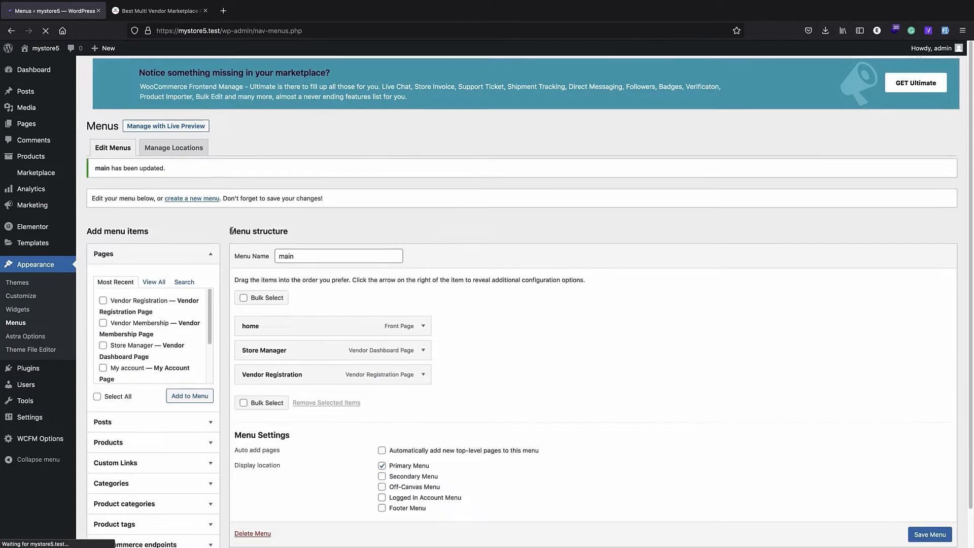
Try the Store Manager and Vendor Registration links on the live site, then return to wp-admin
click(51, 52)
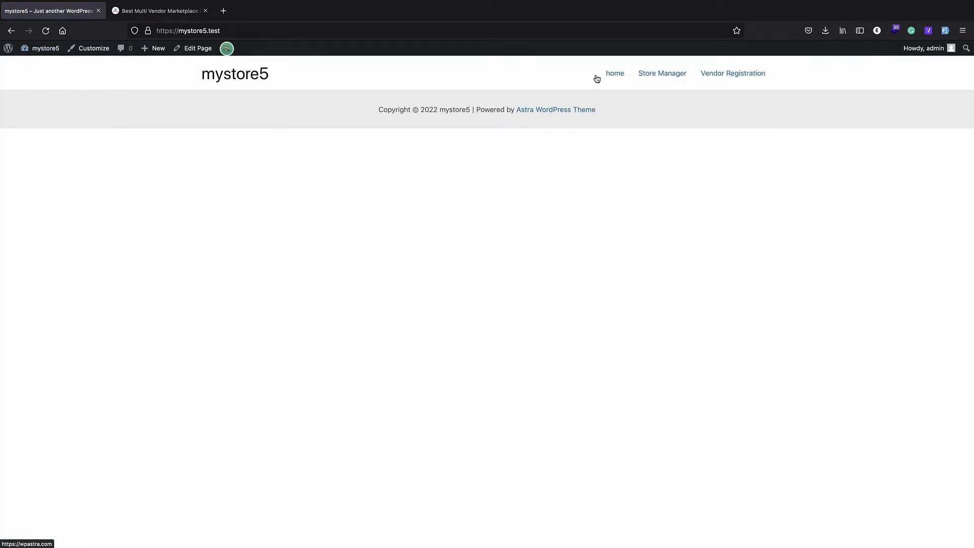
click(653, 77)
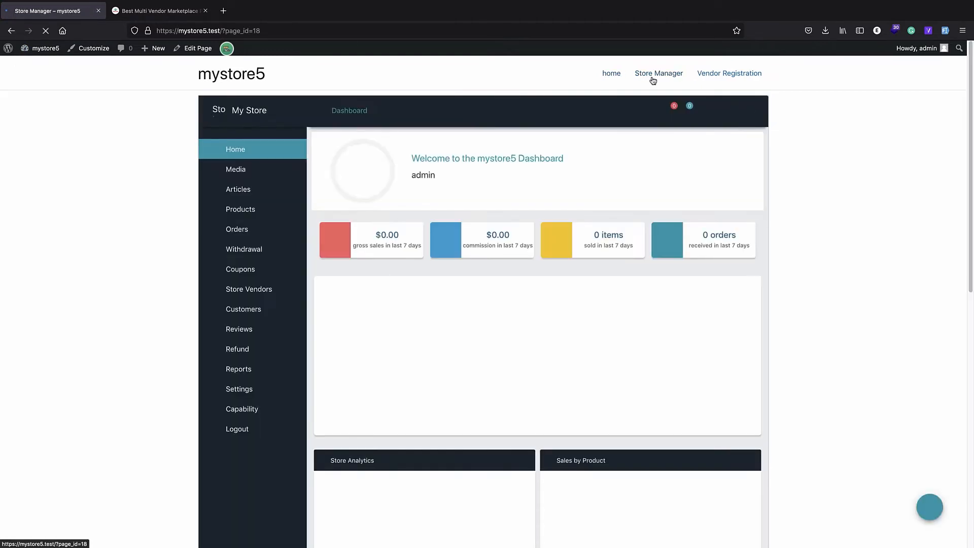
mouse_move(306, 220)
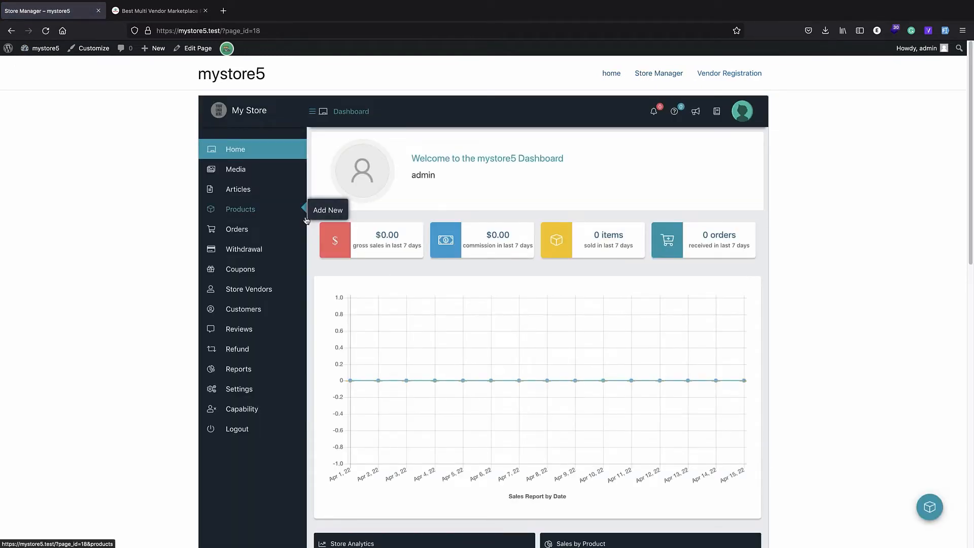
click(720, 76)
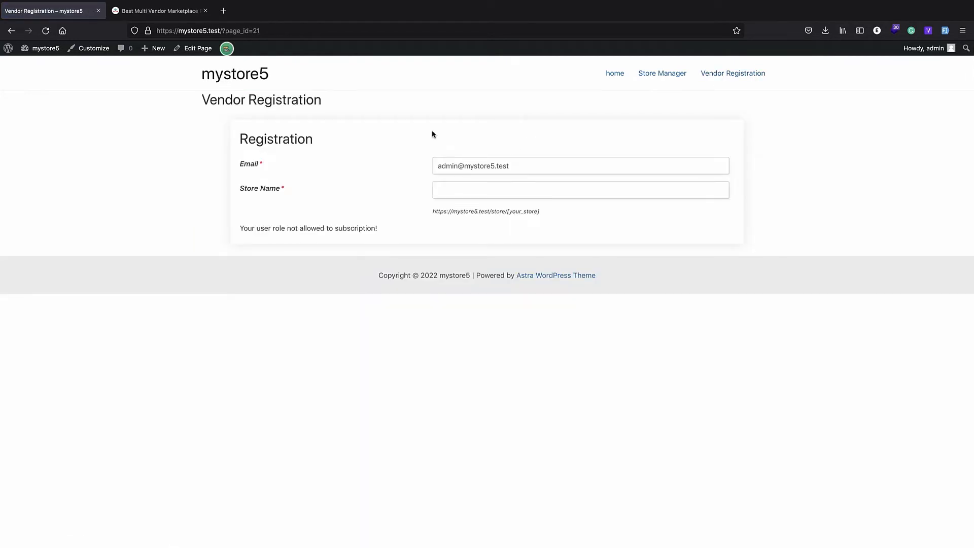
click(653, 73)
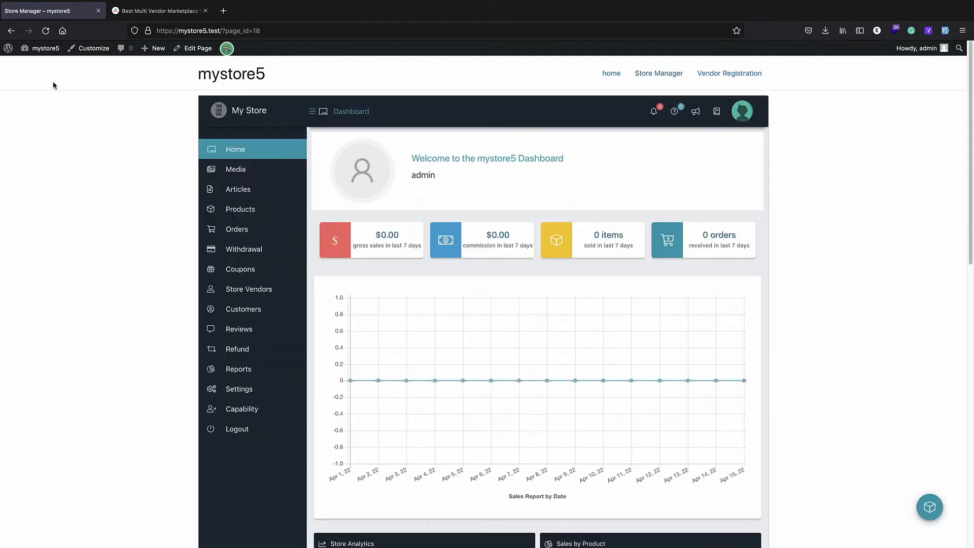
click(9, 50)
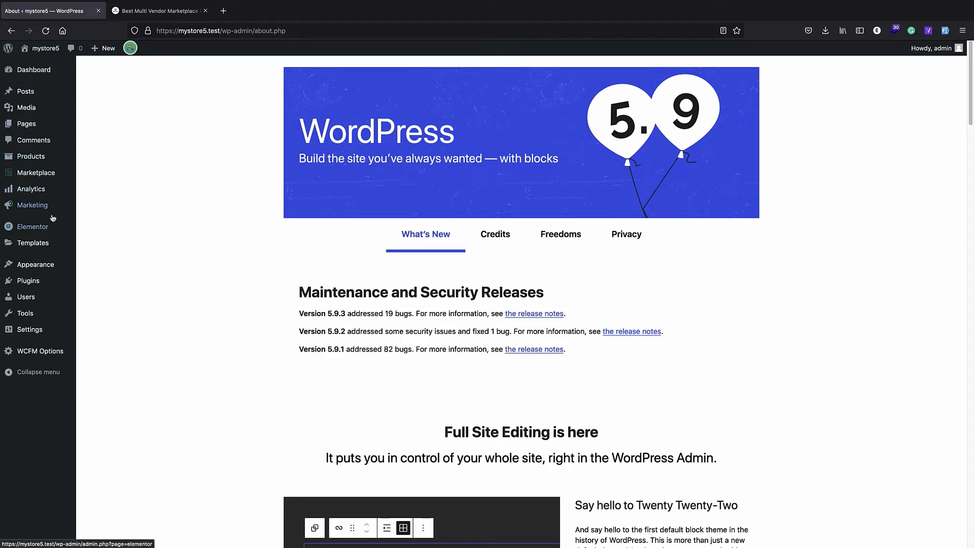
Check that WCFM Options has the WCFM Page set to Store Manager, then visit the site
click(47, 356)
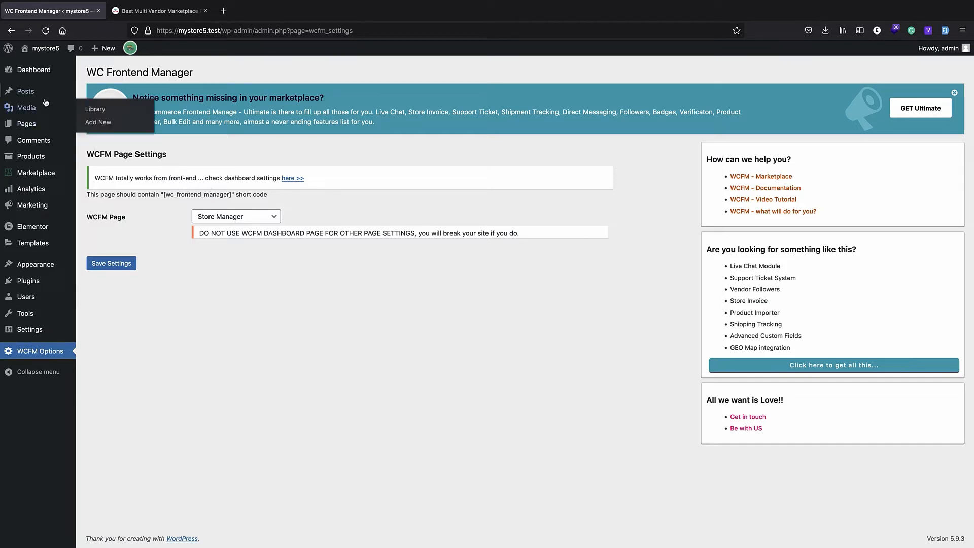
click(40, 49)
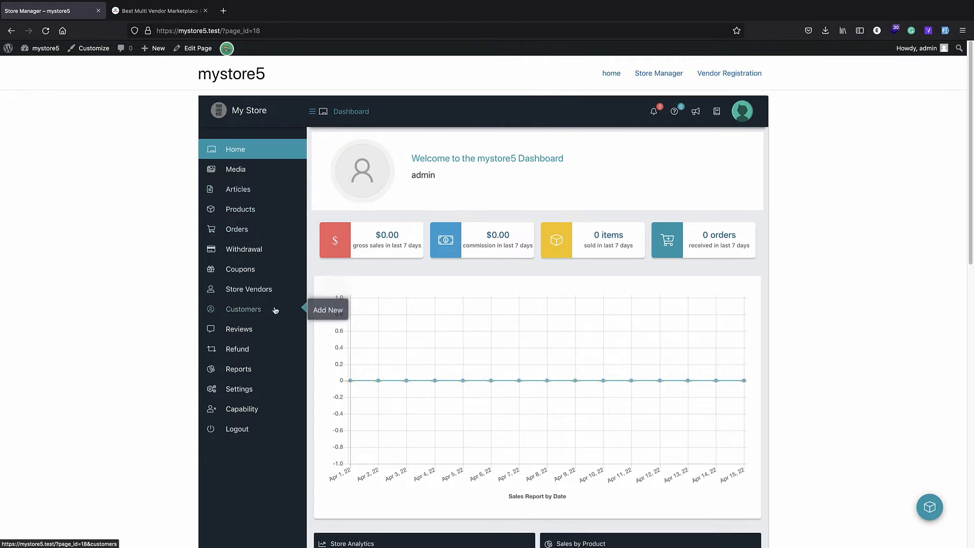
Open the Store Manager settings and look through the general options
click(259, 389)
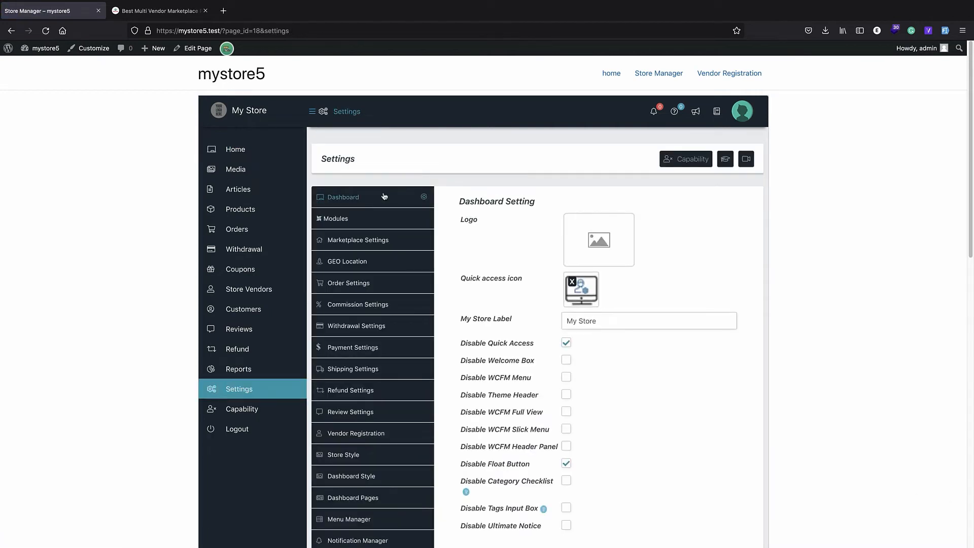
scroll(470, 211, down, 3)
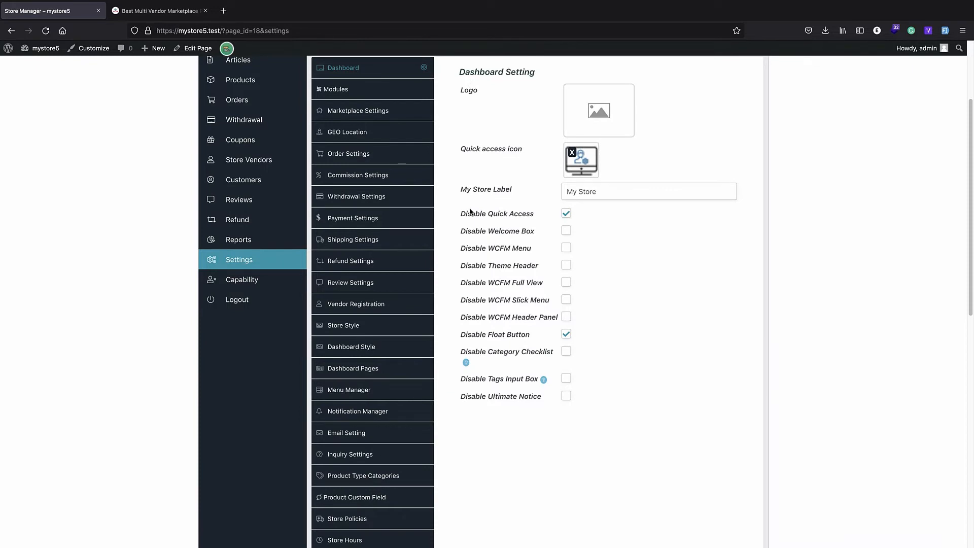
scroll(470, 212, down, 1)
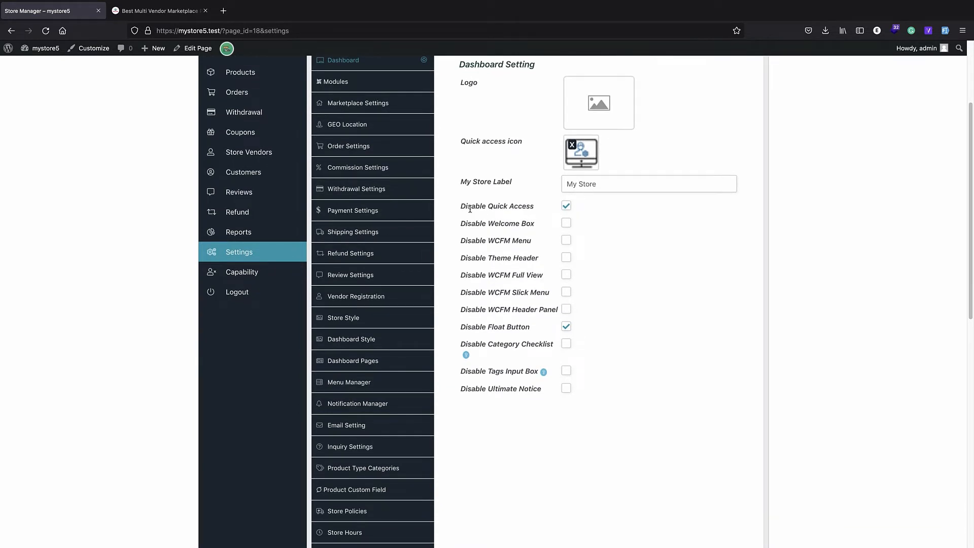
scroll(470, 209, up, 3)
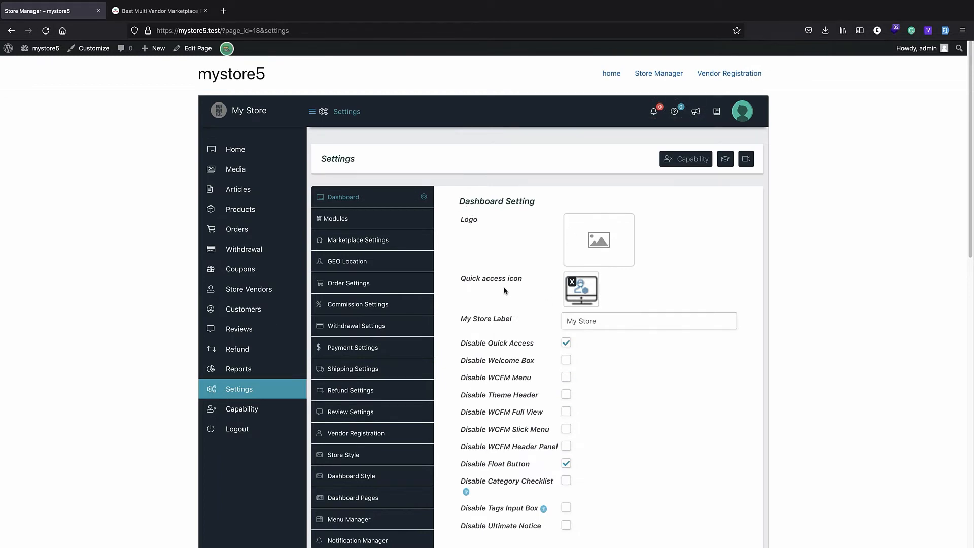
scroll(584, 292, down, 1)
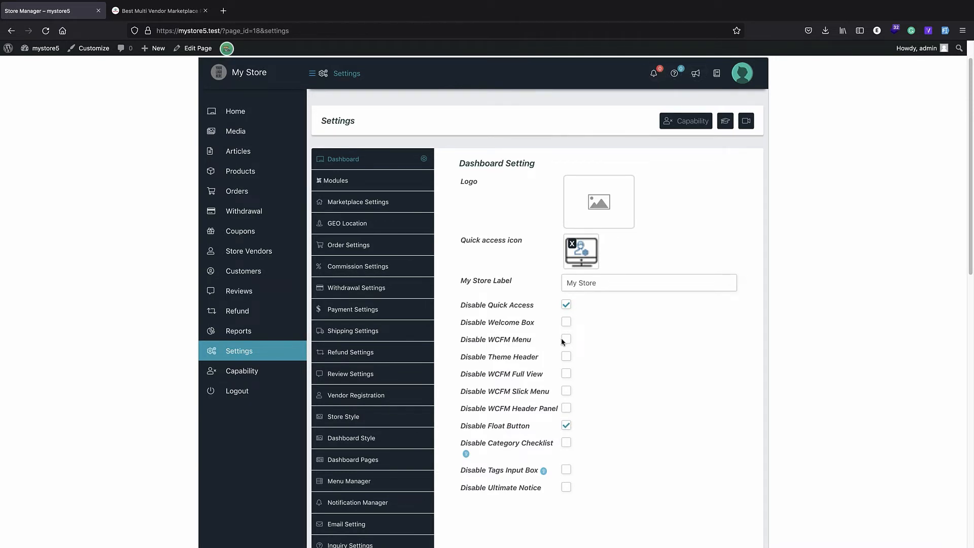
scroll(568, 335, down, 5)
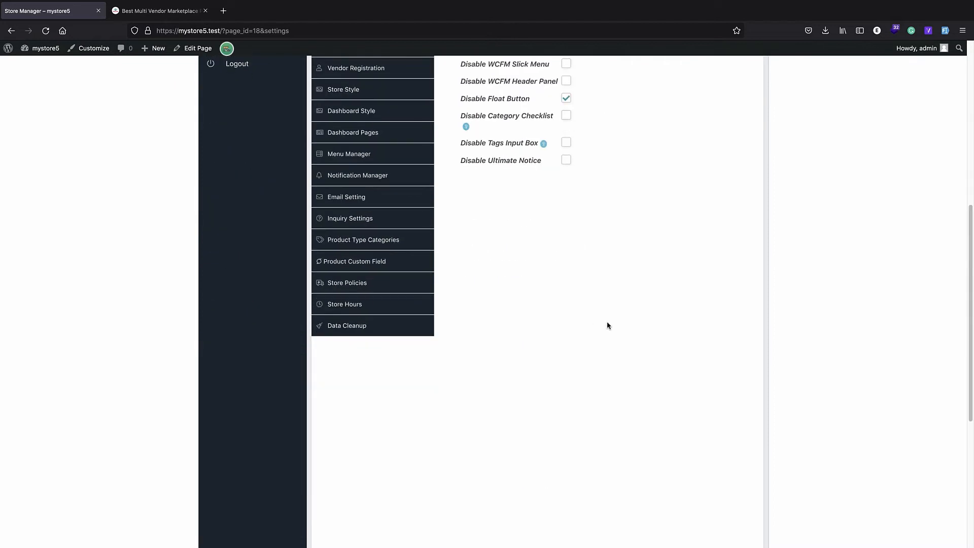
scroll(608, 326, down, 3)
scroll(442, 279, up, 6)
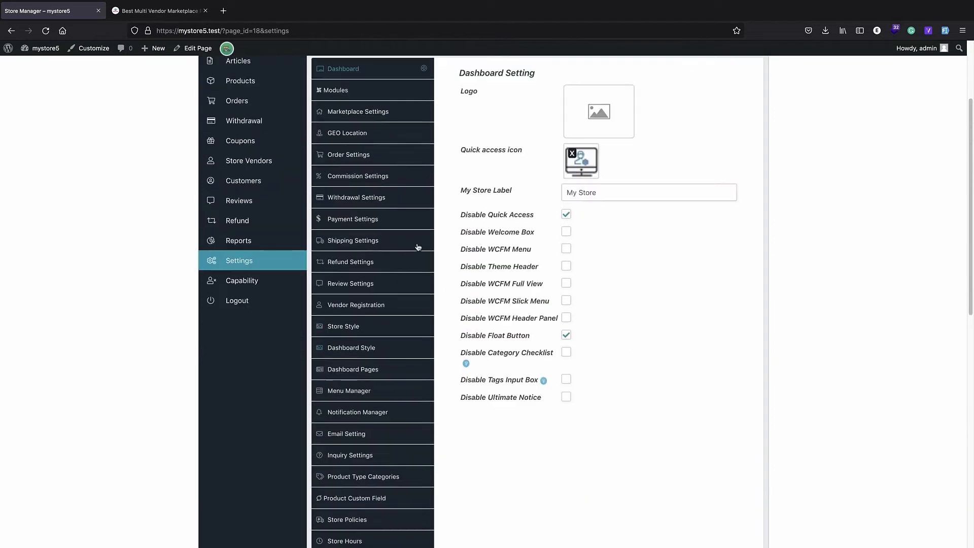
scroll(418, 247, up, 1)
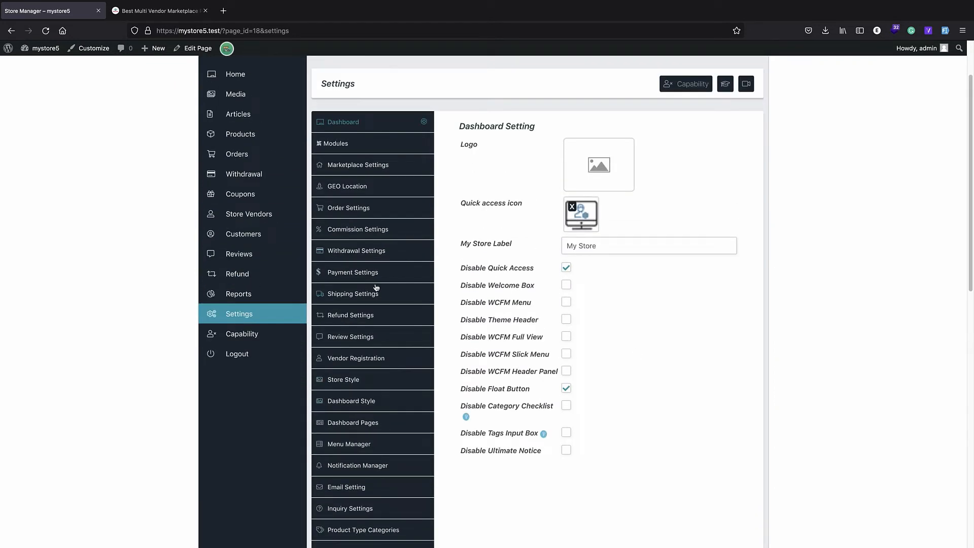
View the Withdrawal Settings, then bring up the Vendor Registration settings
click(373, 252)
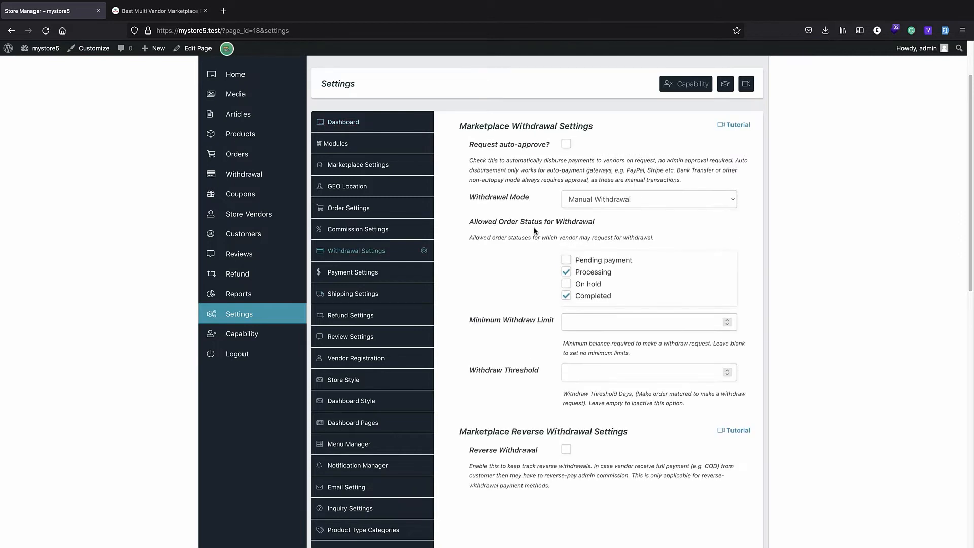
click(376, 364)
scroll(531, 262, down, 4)
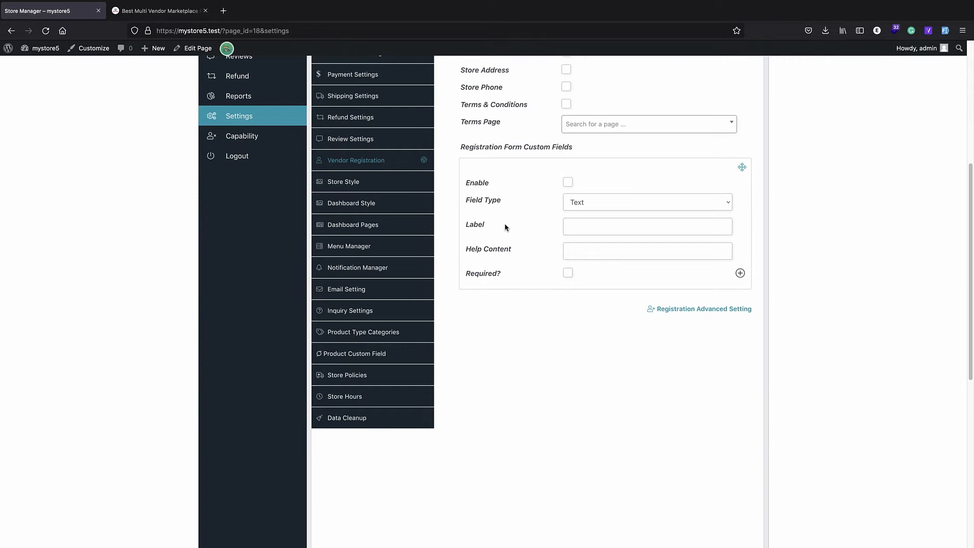
scroll(508, 230, up, 5)
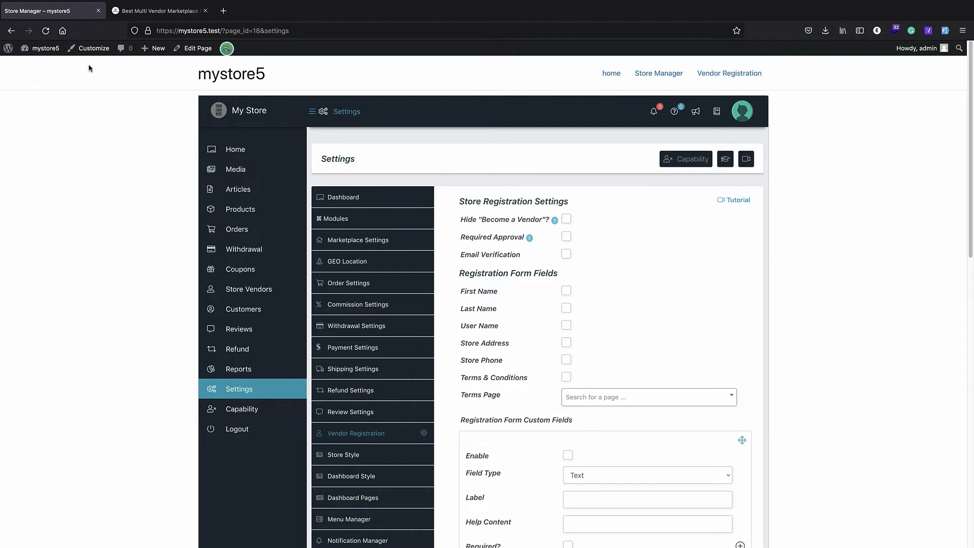
In the Customizer, set the Global > Container width to 1920 px and publish
click(87, 50)
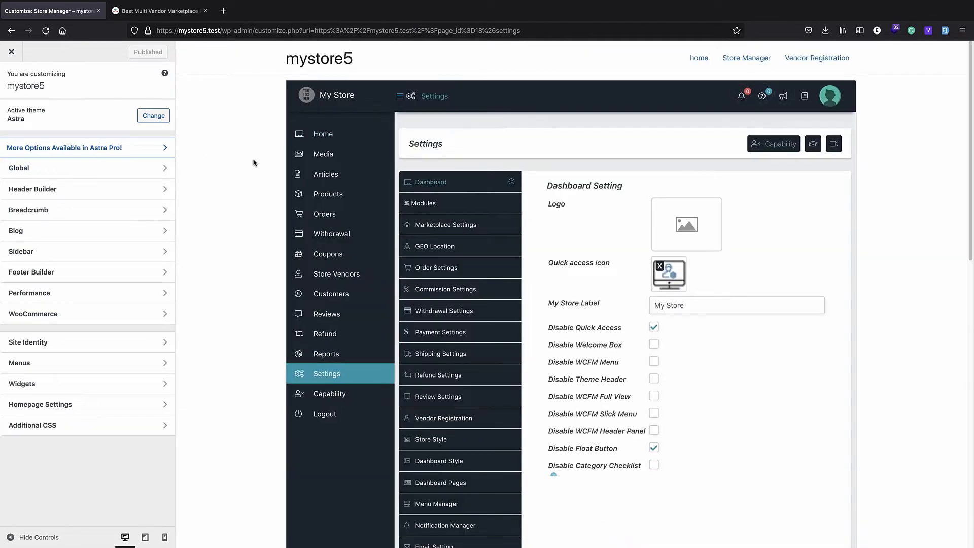
click(61, 169)
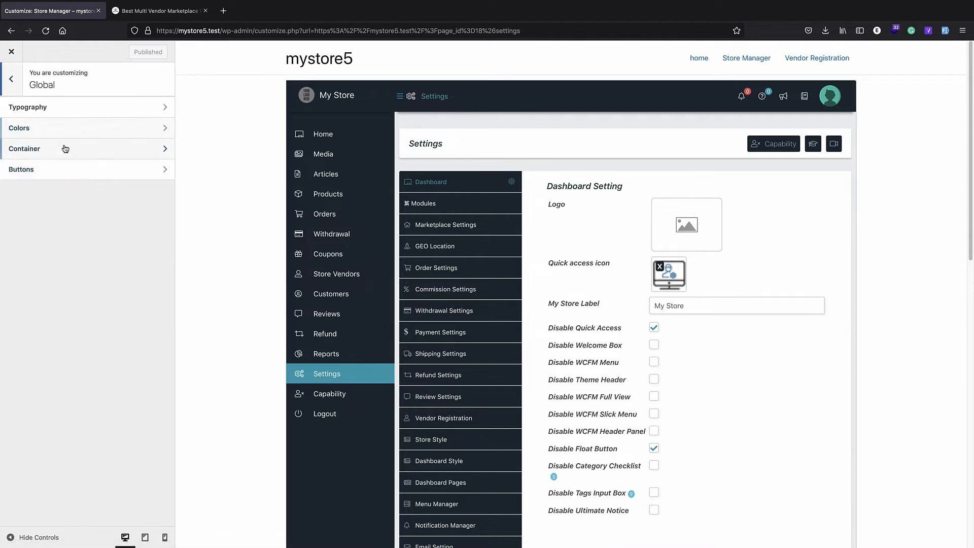
click(65, 148)
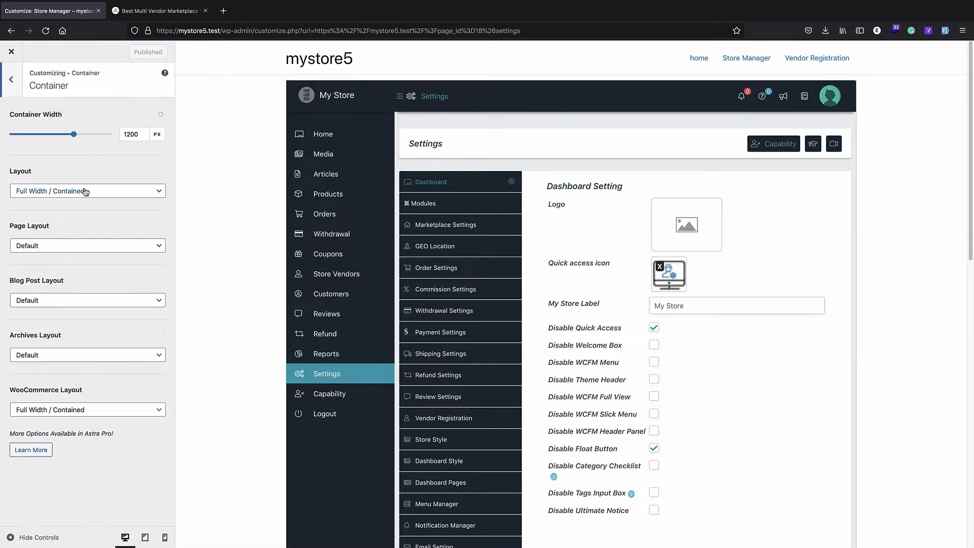
drag(74, 135, 114, 135)
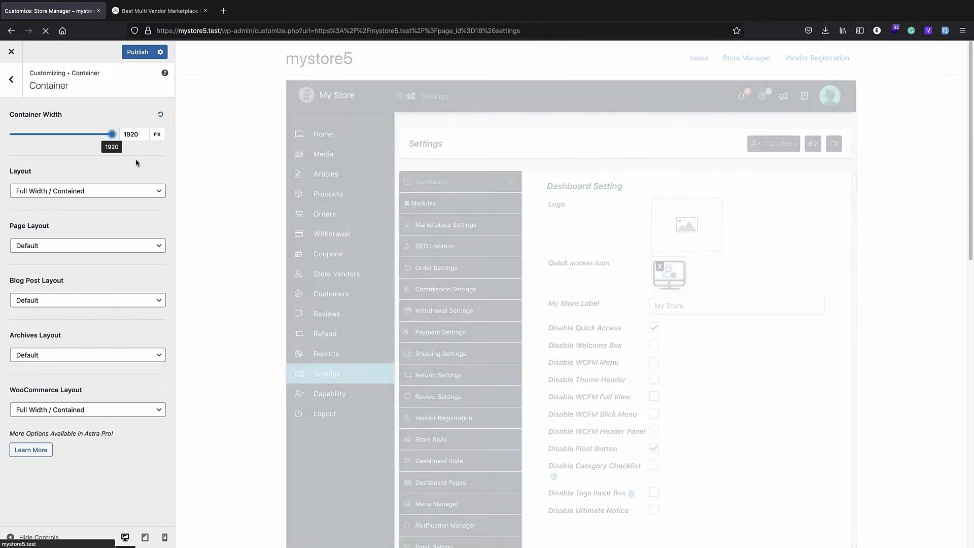
click(129, 135)
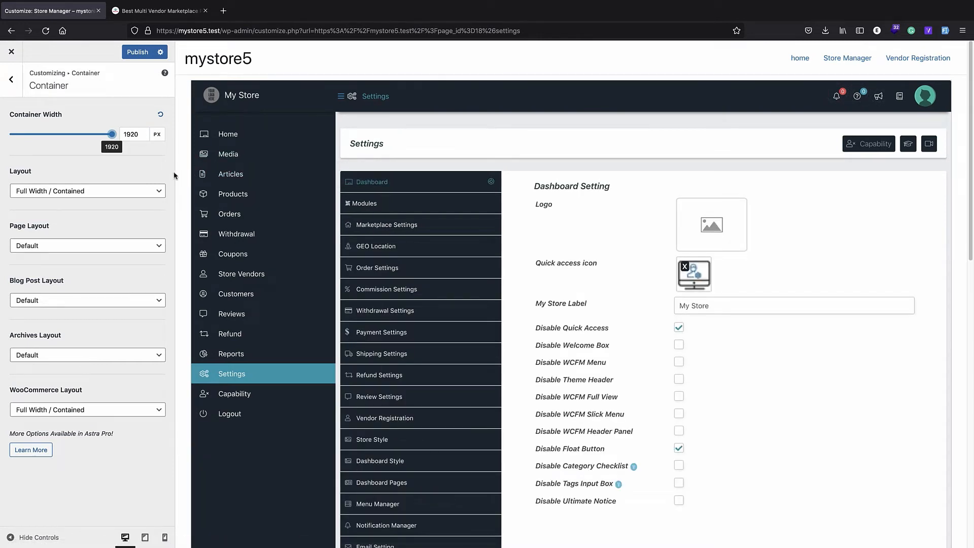
click(137, 136)
click(138, 55)
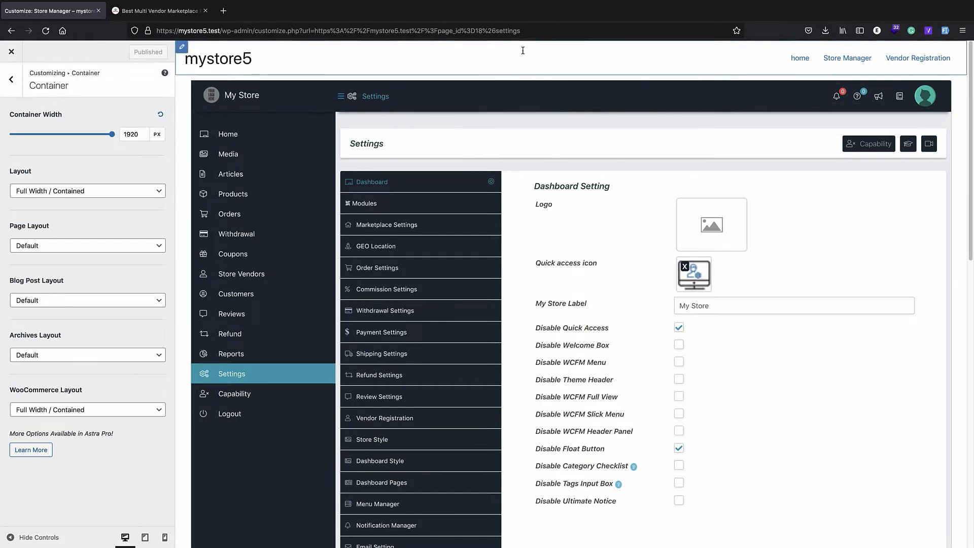
Load mystore5.test to view the site's homepage
click(261, 35)
text(mystore5.test)
key(Return)
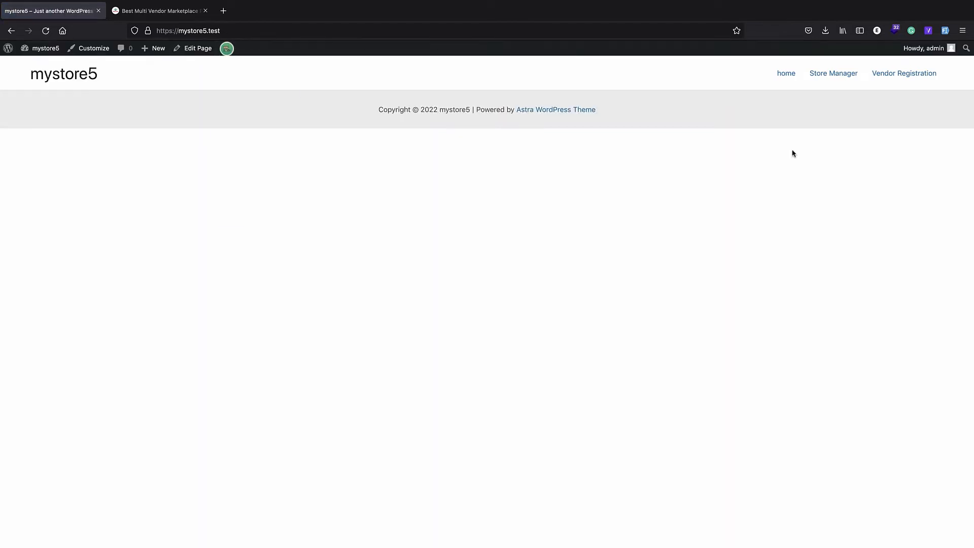
Go to the Store Manager page and launch the Customizer for it
click(827, 79)
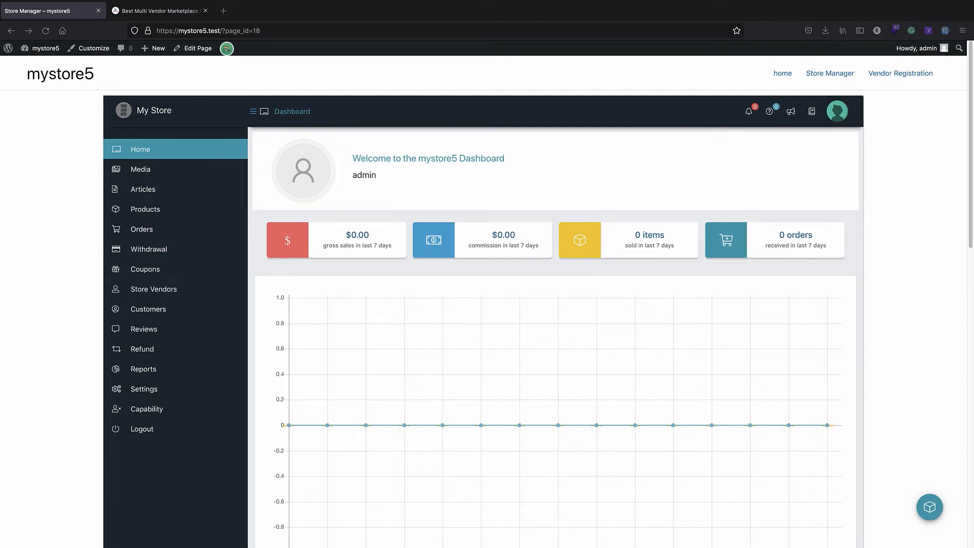
click(57, 182)
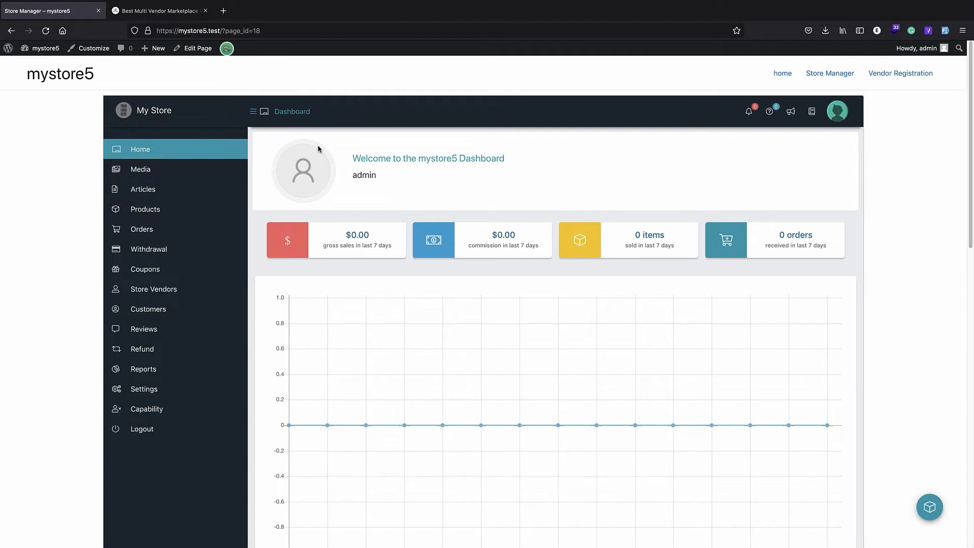
click(93, 49)
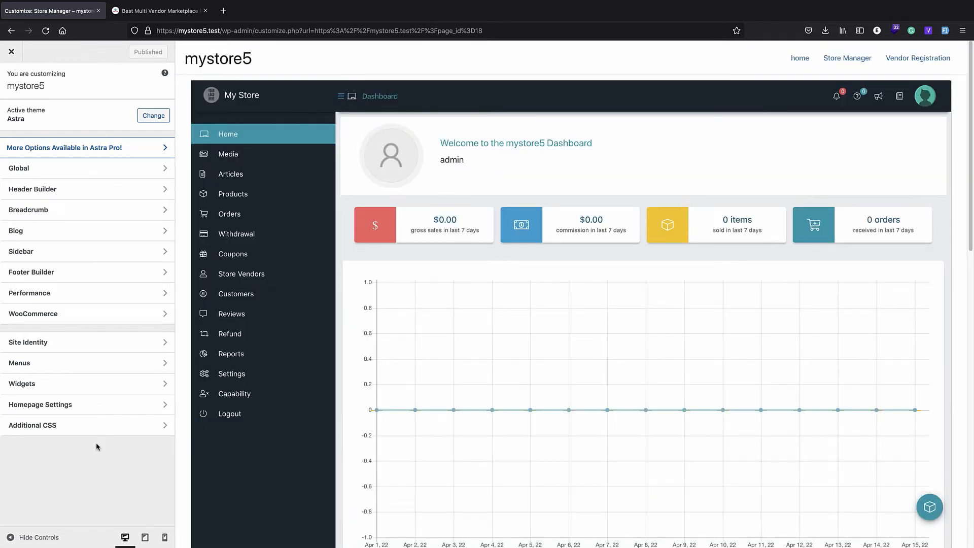
Paste the #wcfm-main-content max-width:100% !important rule into Additional CSS, publish, and reopen the Customizer
click(53, 427)
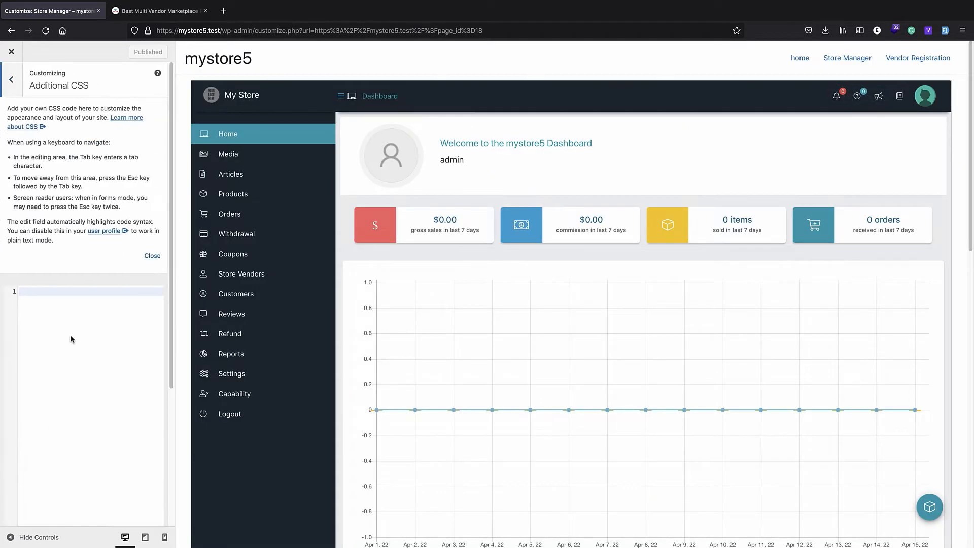
text(#wcfm-main-content{  max-width:100% !important; })
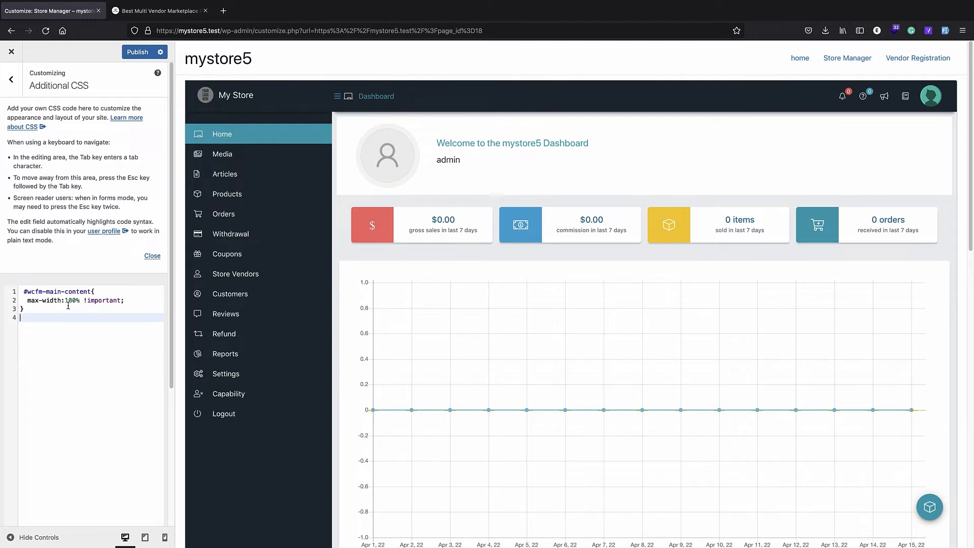
click(135, 56)
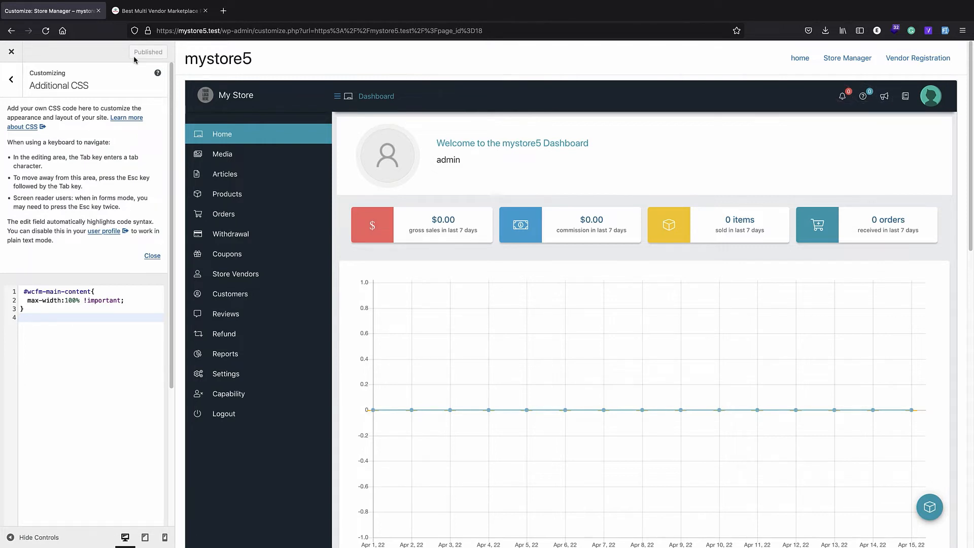
click(11, 52)
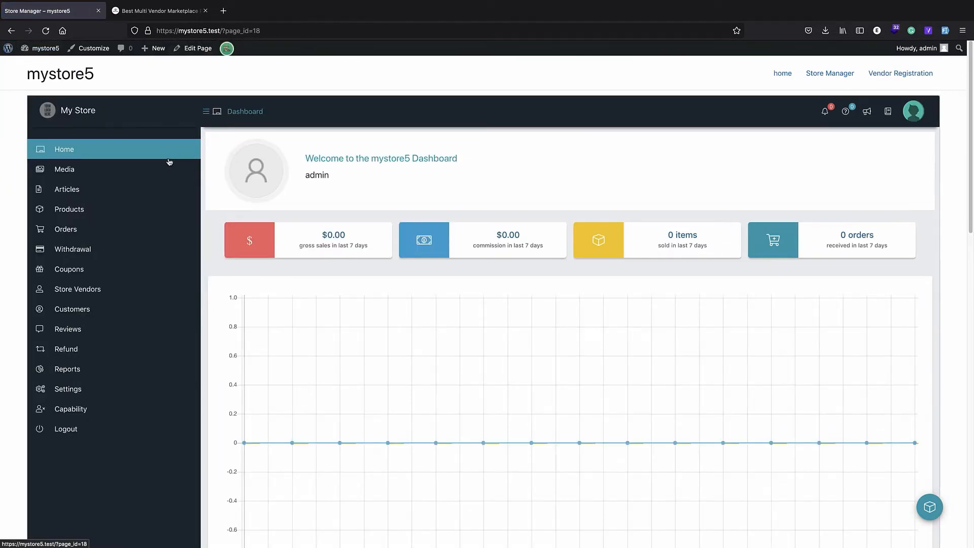
click(92, 49)
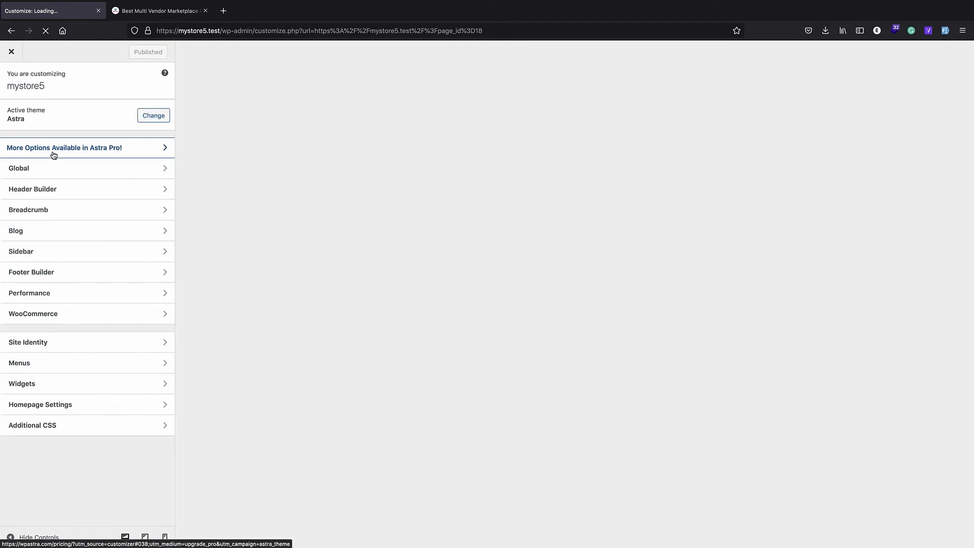
Close and reopen the Customizer, returning to its main section list
click(13, 52)
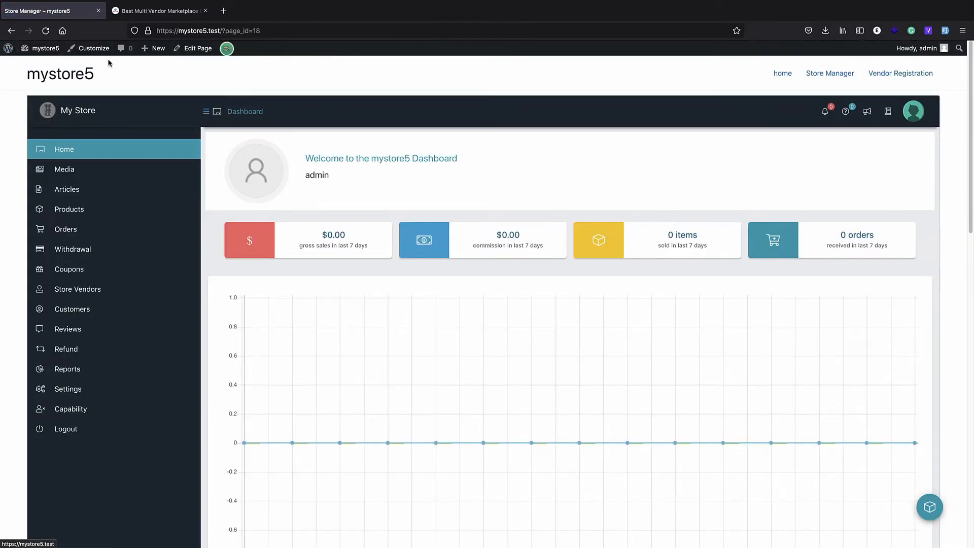
click(100, 54)
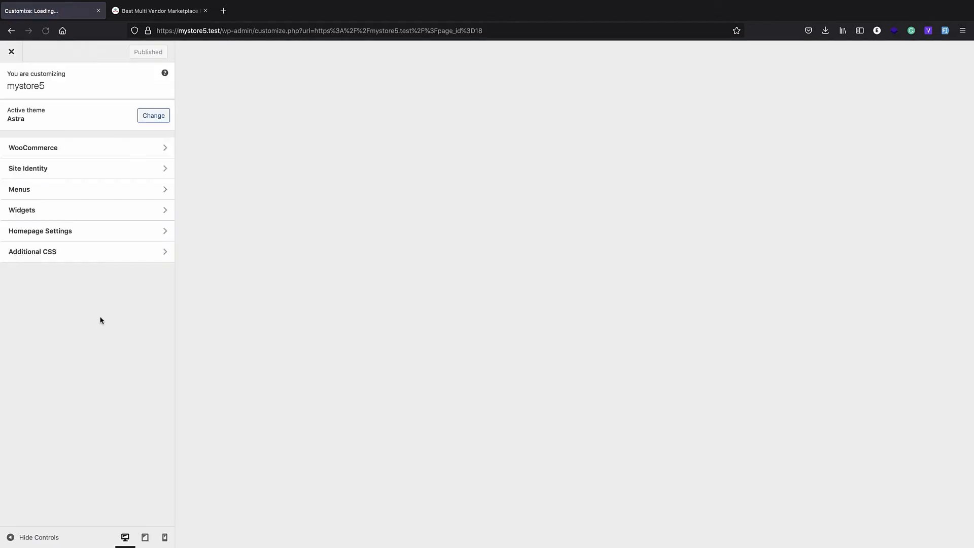
click(50, 425)
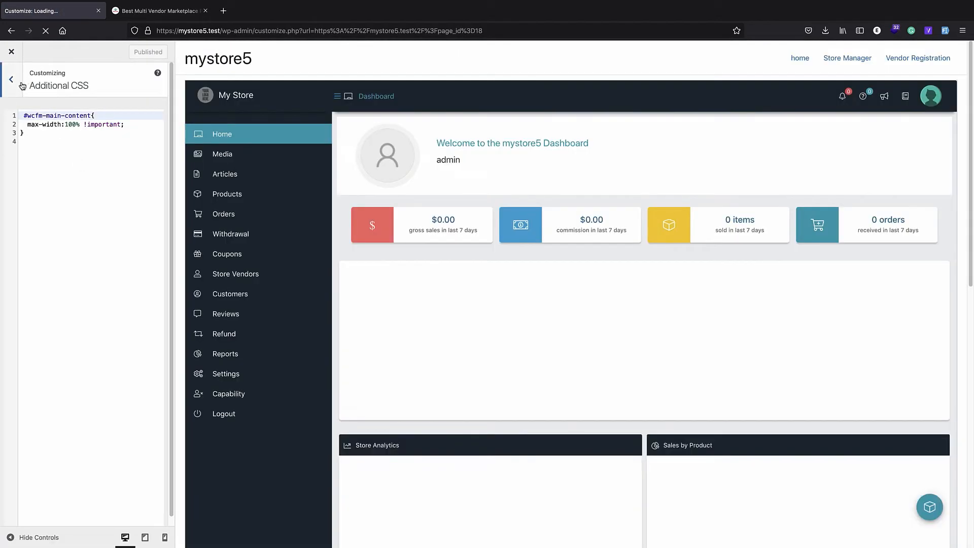
click(21, 84)
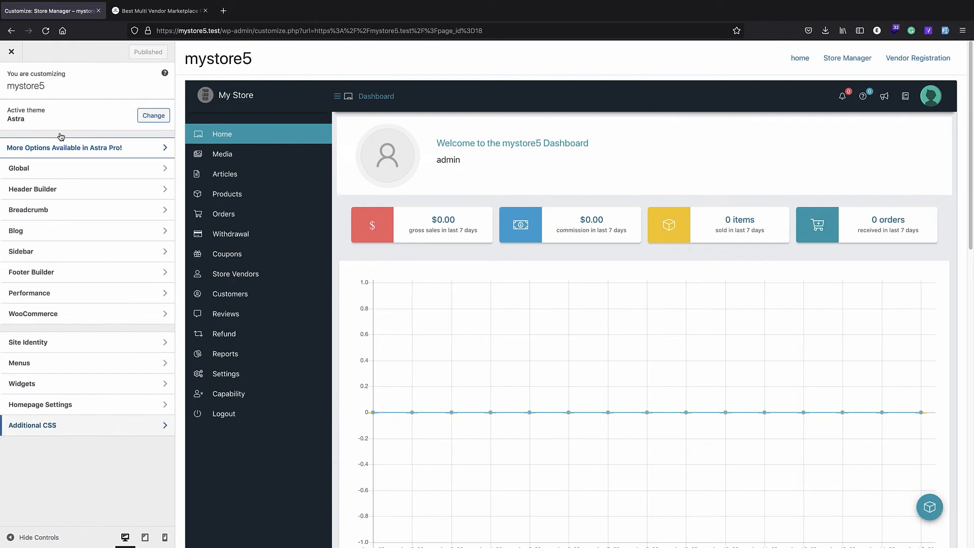
Set the Global > Container layout to Full Width / Stretched and publish it
click(54, 172)
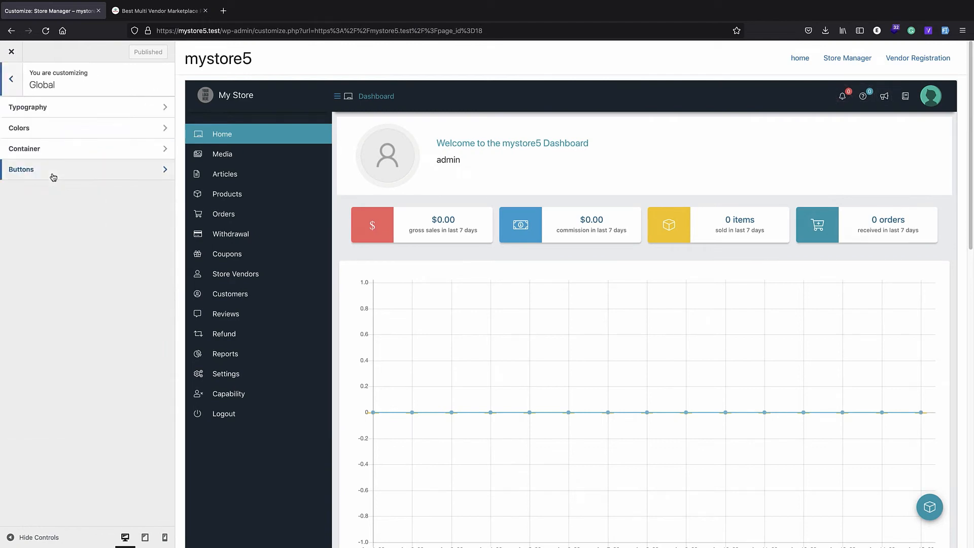
click(52, 147)
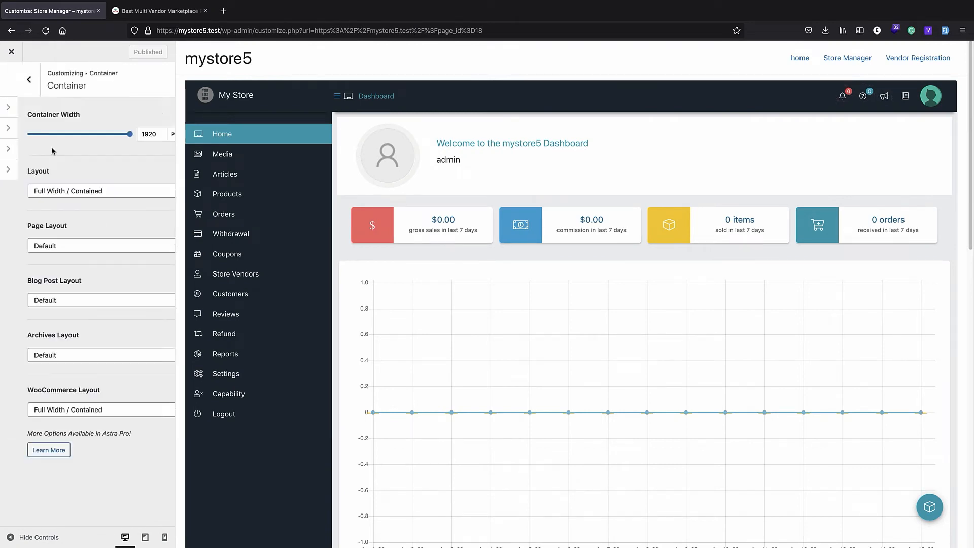
click(65, 191)
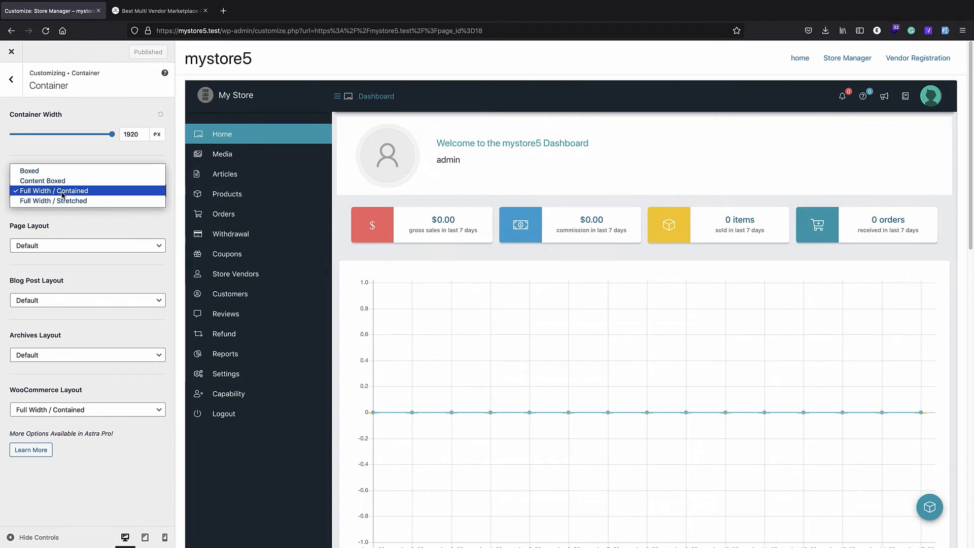
click(50, 202)
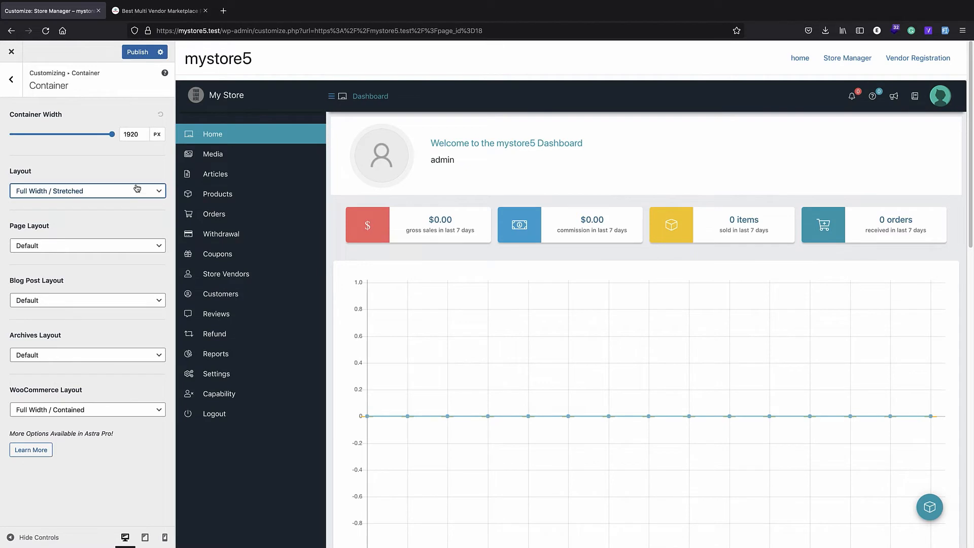
click(11, 79)
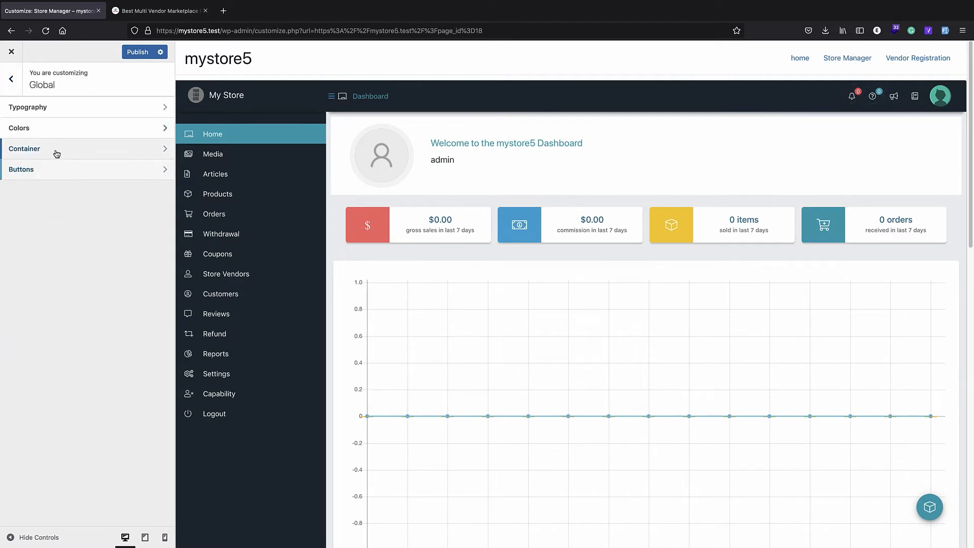
click(13, 81)
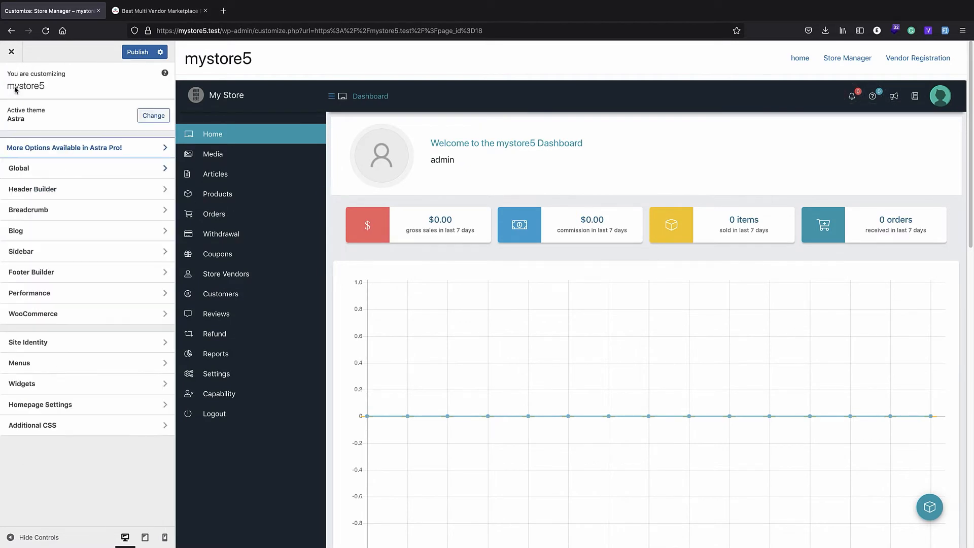
click(137, 56)
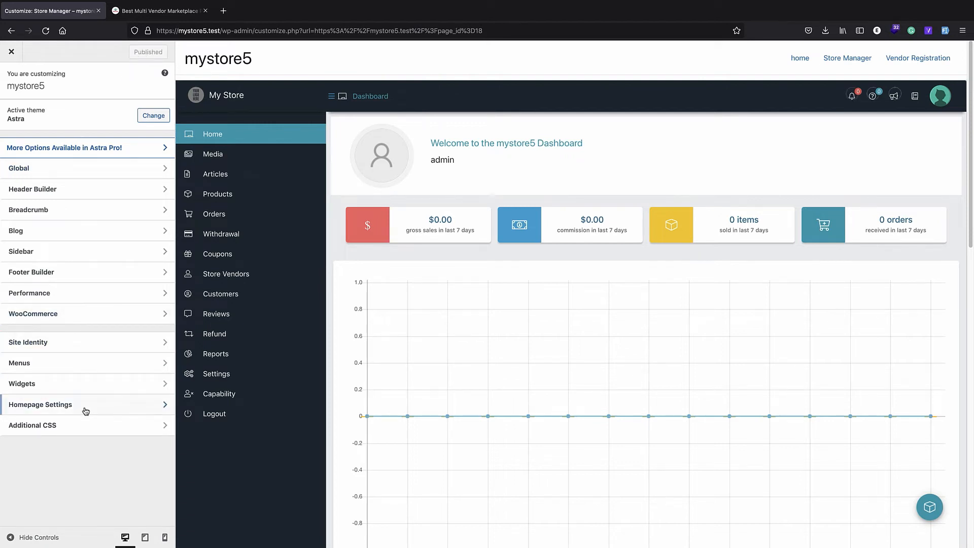
Comment out the whole #wcfm-main-content rule in Additional CSS with Ctrl+/
click(74, 426)
drag(81, 147, 1, 112)
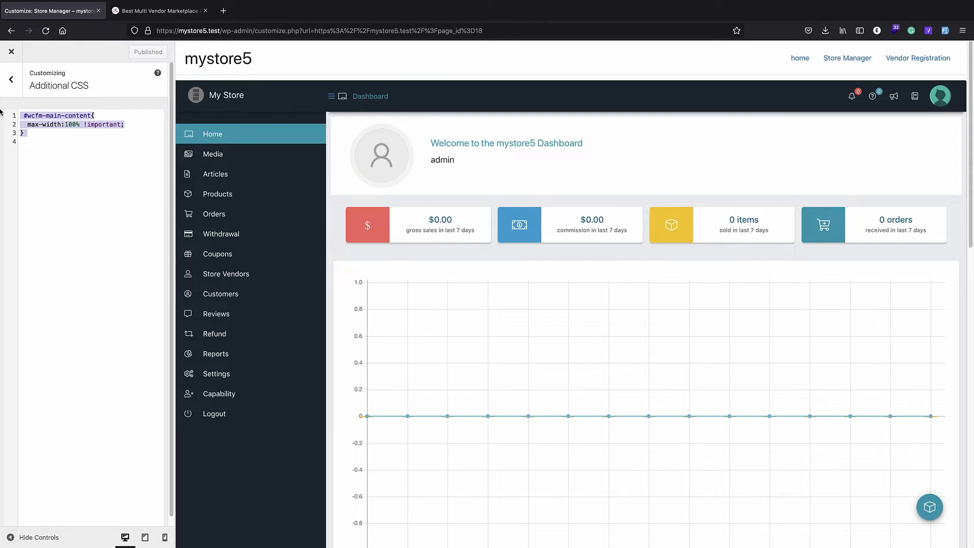
key(ctrl+slash)
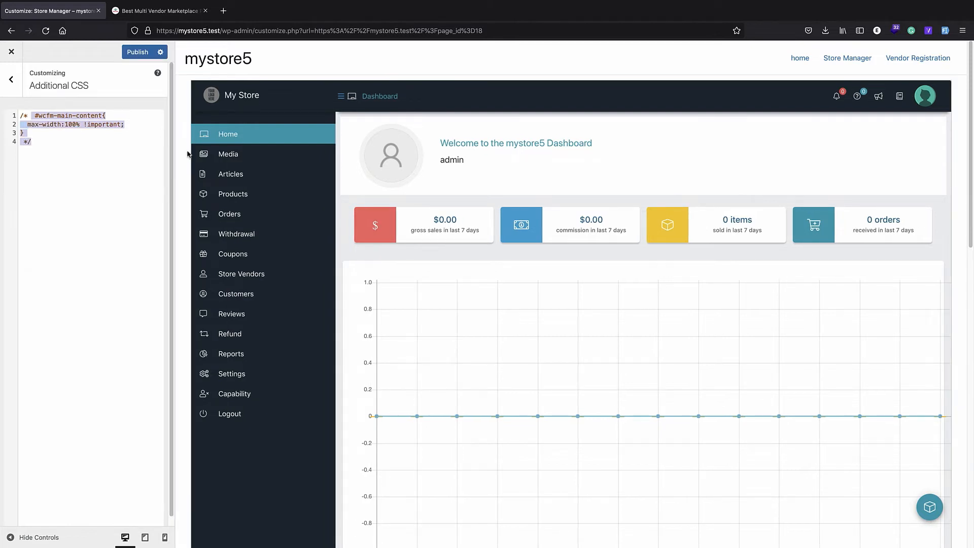
click(79, 141)
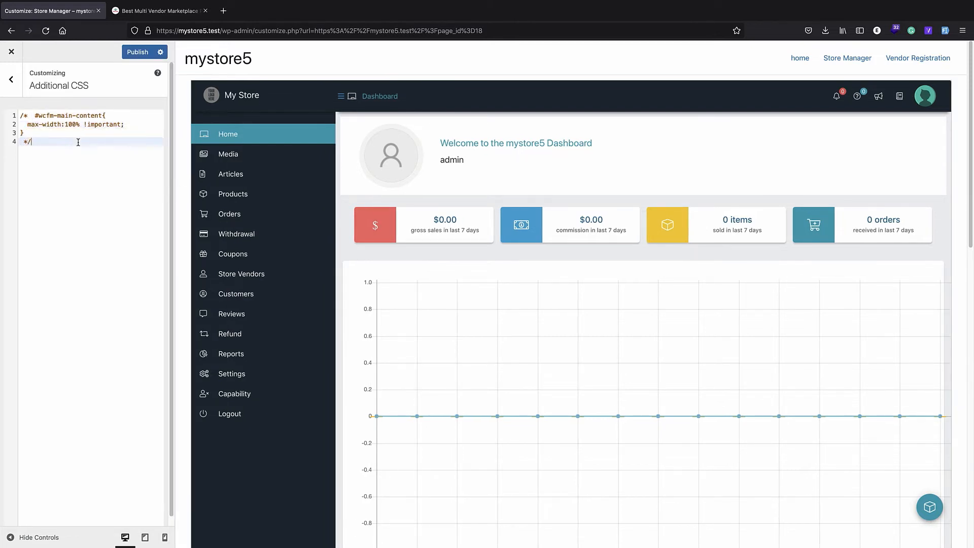
Delete the opening /* and closing */ markers to re-enable the rule
key(ctrl+Home)
key(Delete)
key(Delete)
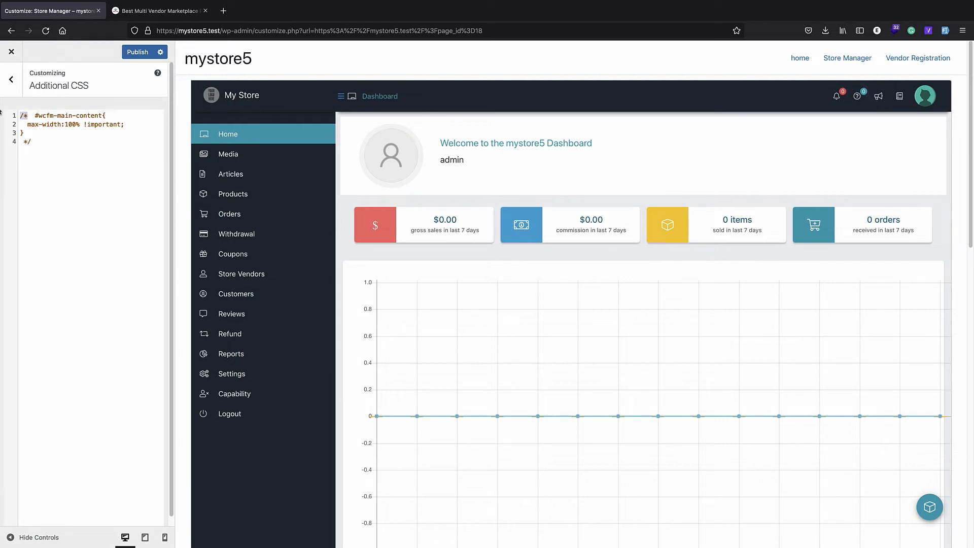
click(37, 144)
key(BackSpace)
key(BackSpace)
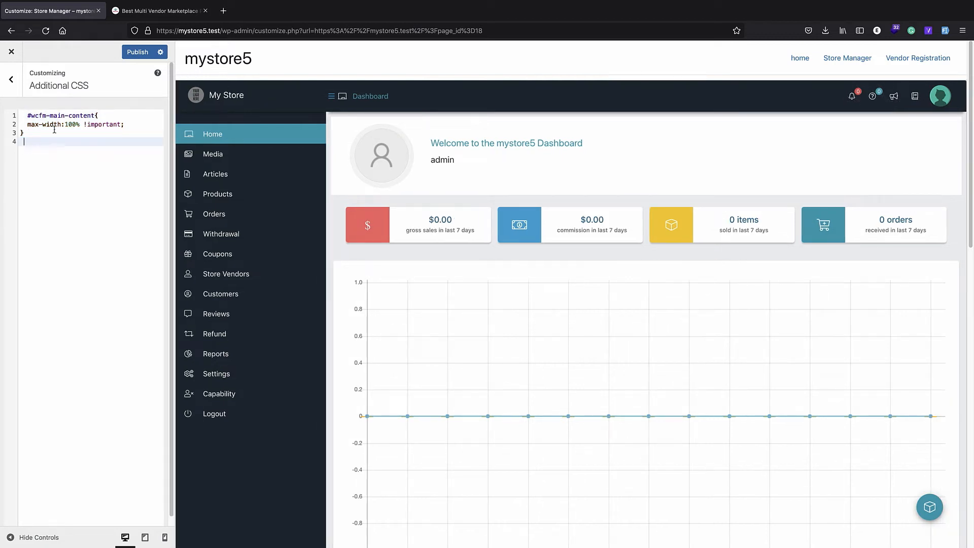
Publish the restored CSS, close the Customizer, and open Store Manager from the home page menu
click(138, 53)
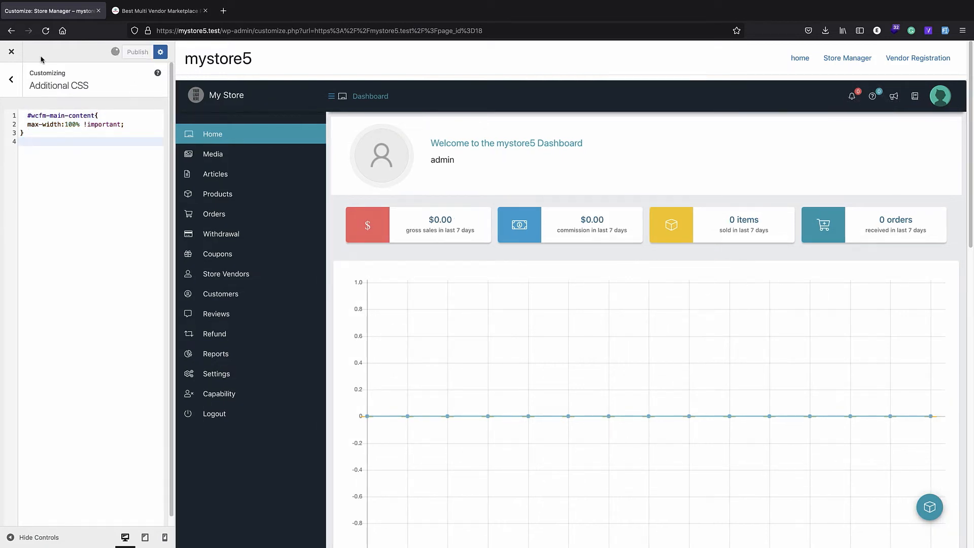
click(9, 54)
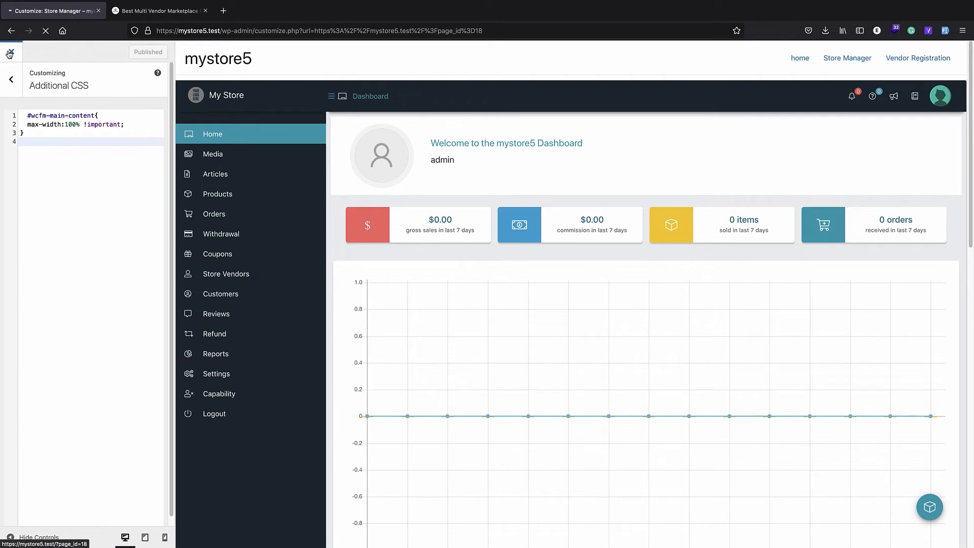
scroll(370, 226, down, 6)
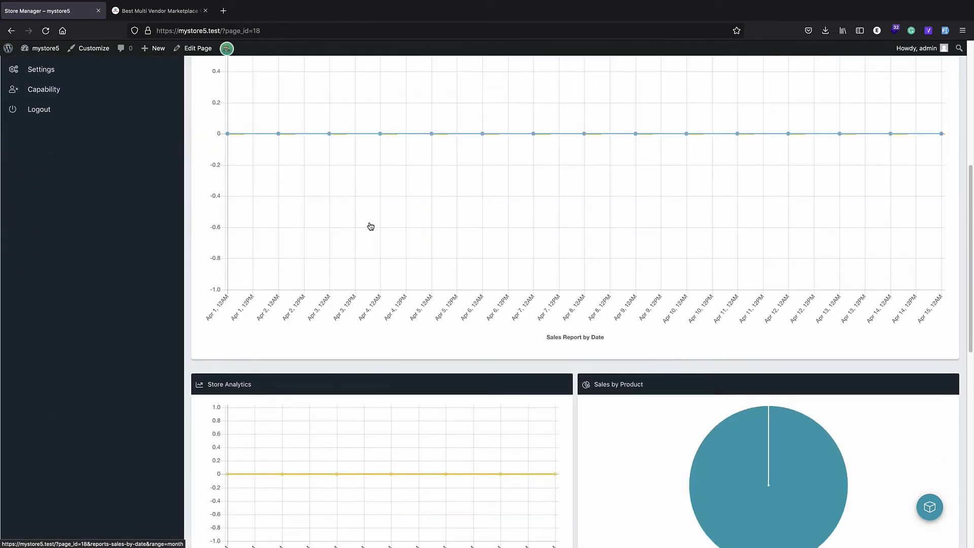
scroll(371, 227, down, 5)
scroll(369, 238, up, 15)
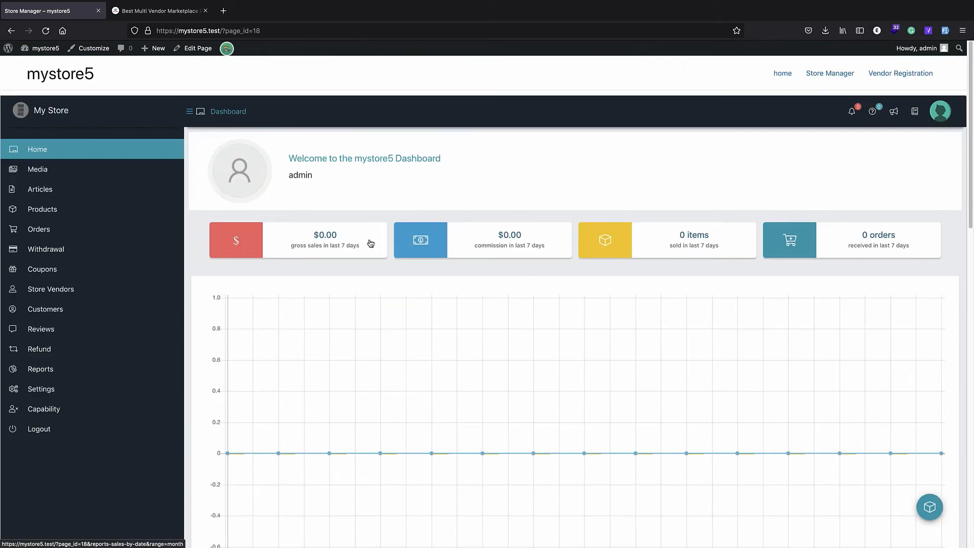
click(788, 73)
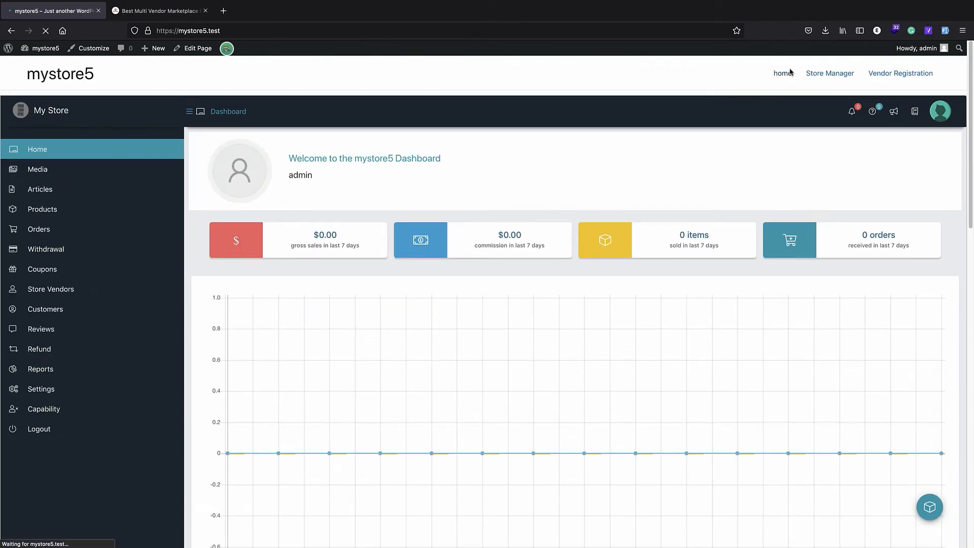
click(833, 76)
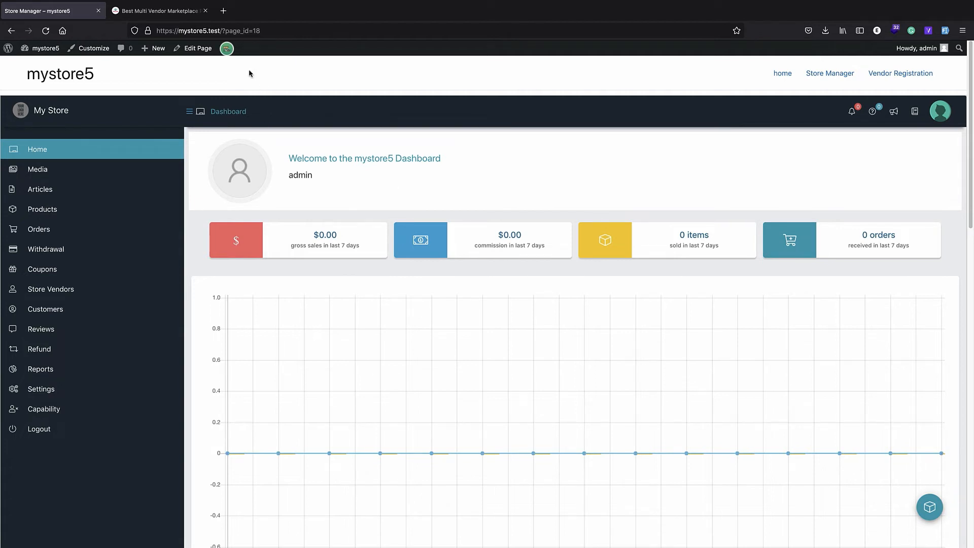
Switch the WordPress permalink structure to Post name (/%postname%/) and save the change
click(6, 53)
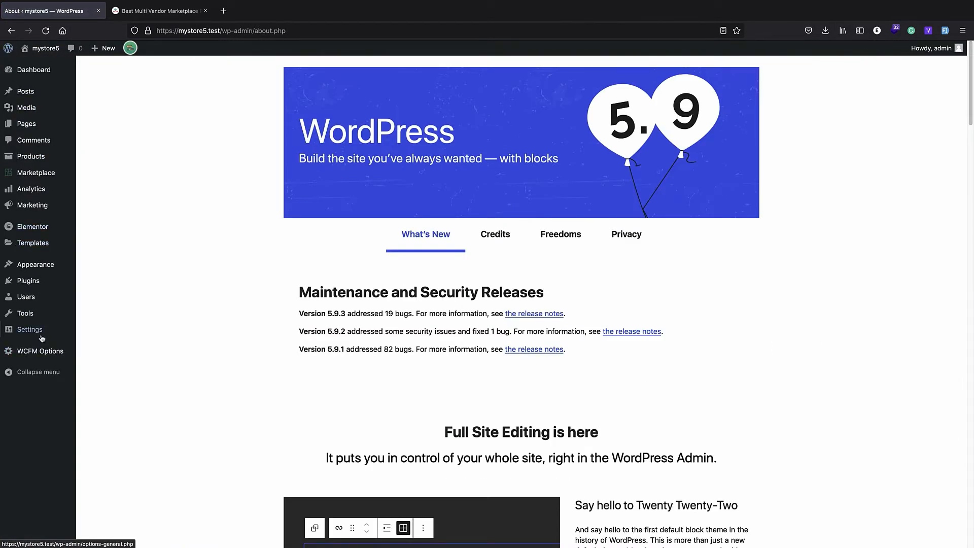
mouse_move(31, 330)
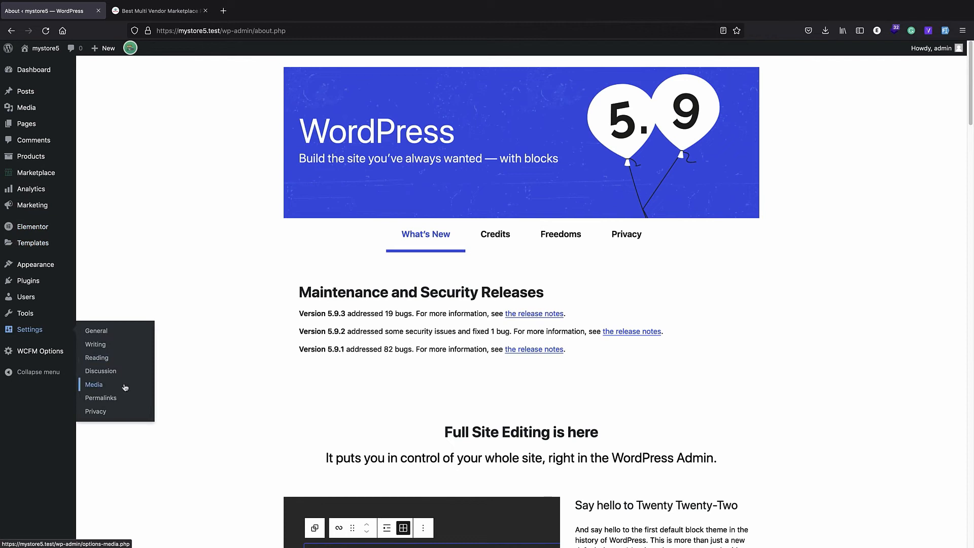
click(117, 399)
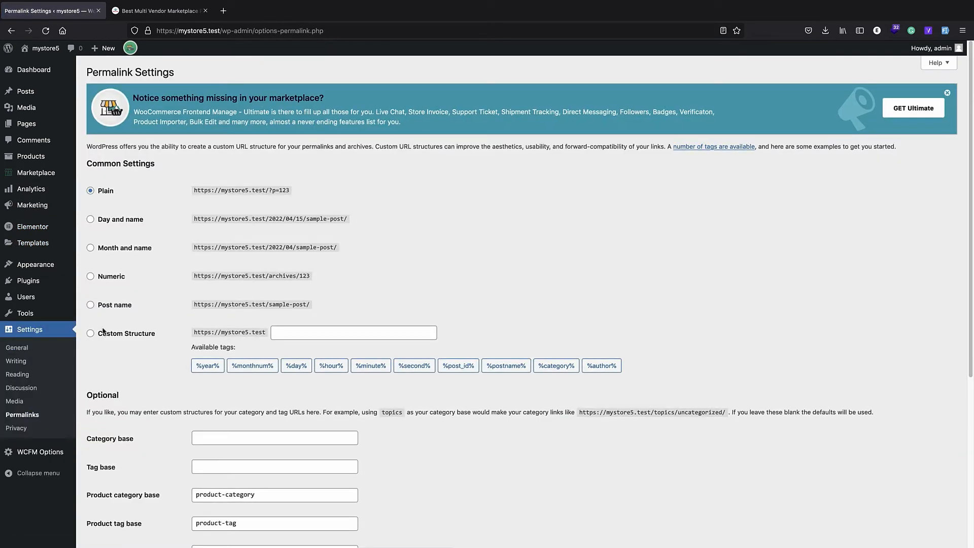
click(113, 306)
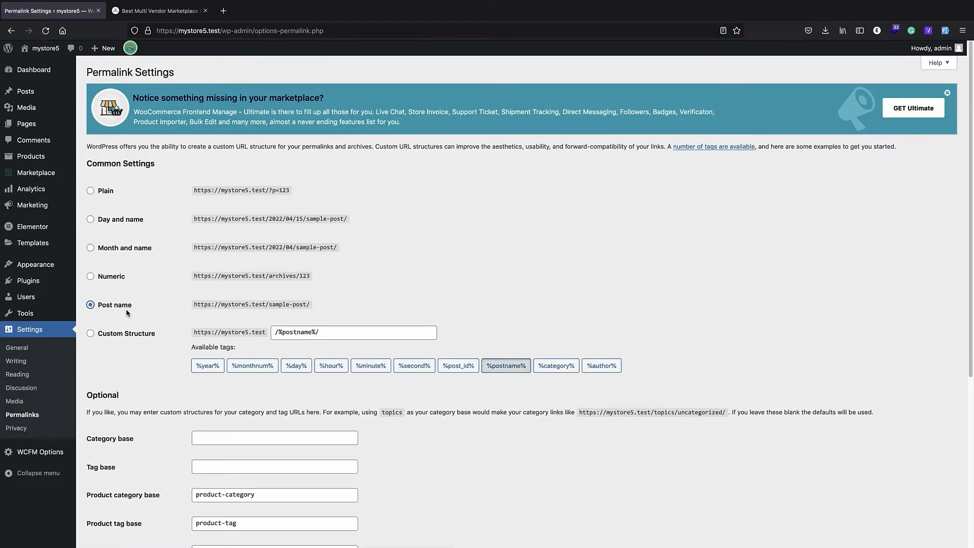
scroll(126, 311, down, 5)
click(115, 498)
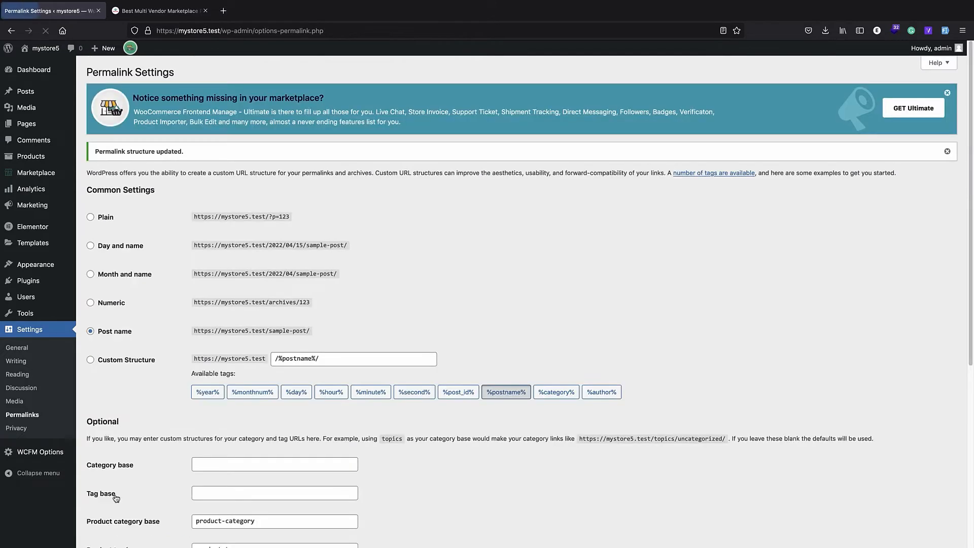
Copy the mystore5 front-end address and open a new Firefox private window
click(45, 51)
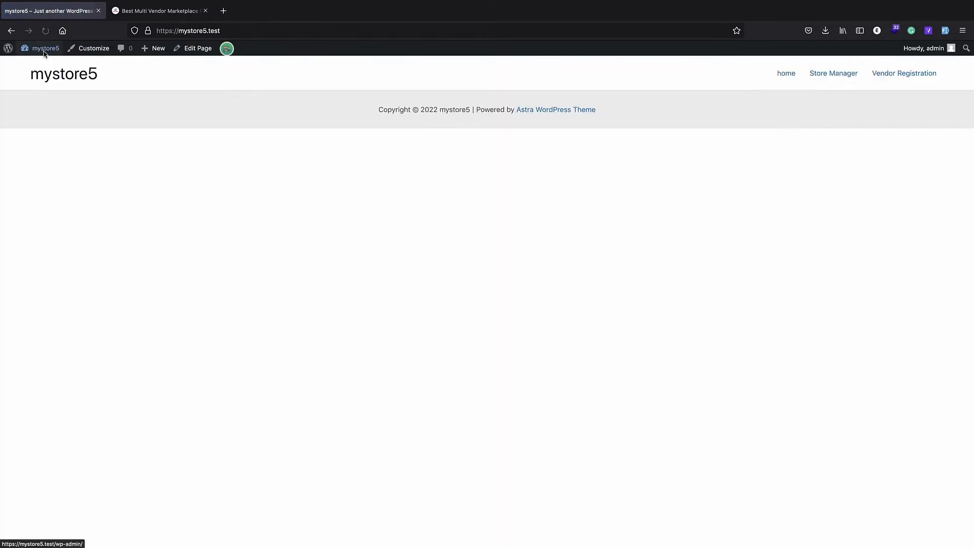
click(215, 29)
key(ctrl+c)
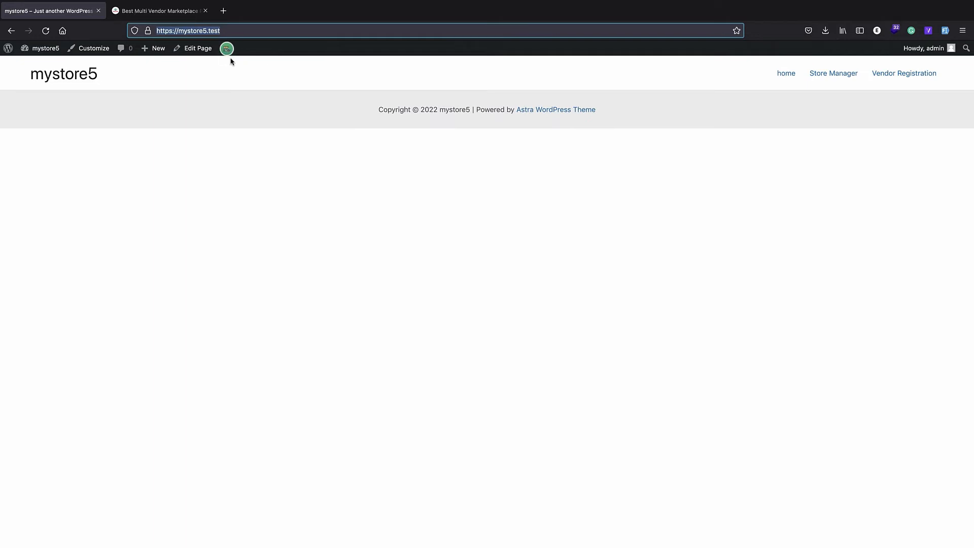
click(272, 32)
click(966, 35)
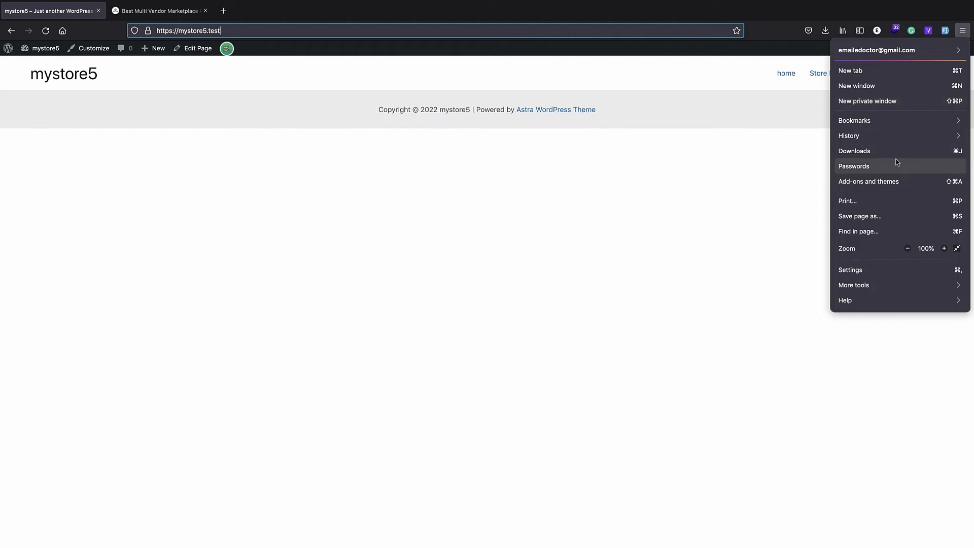
click(883, 101)
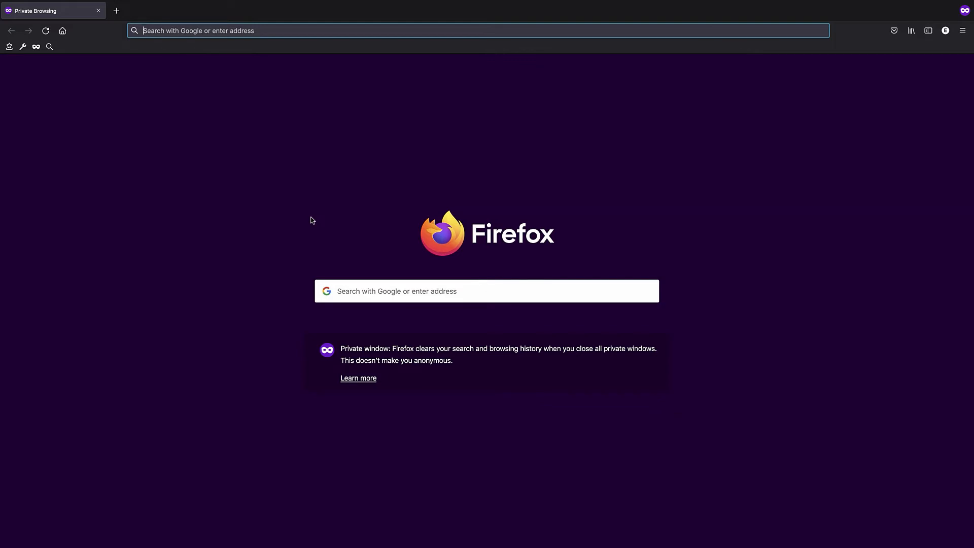
Load mystore5.test in the private window and reach Vendor Registration via Store Manager
key(ctrl+v)
key(BackSpace)
key(Return)
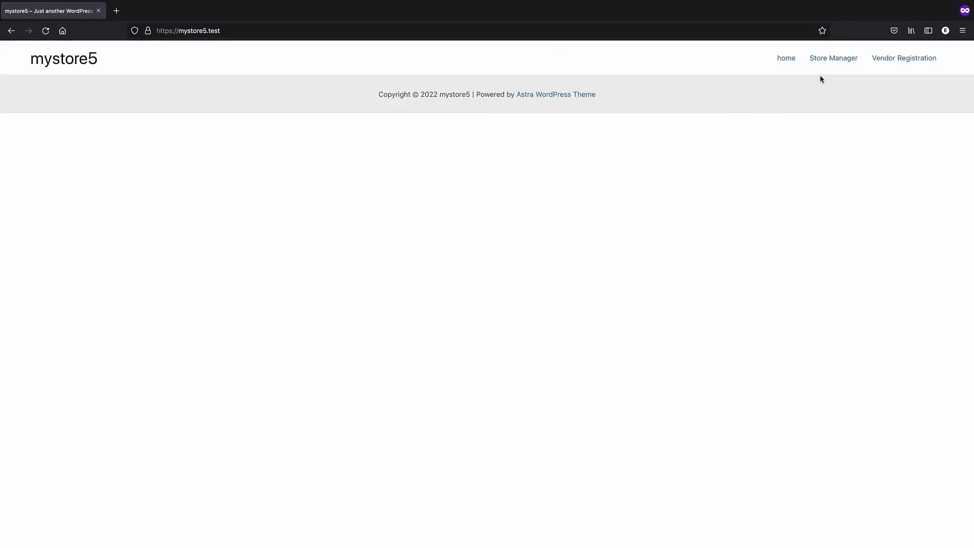
click(833, 64)
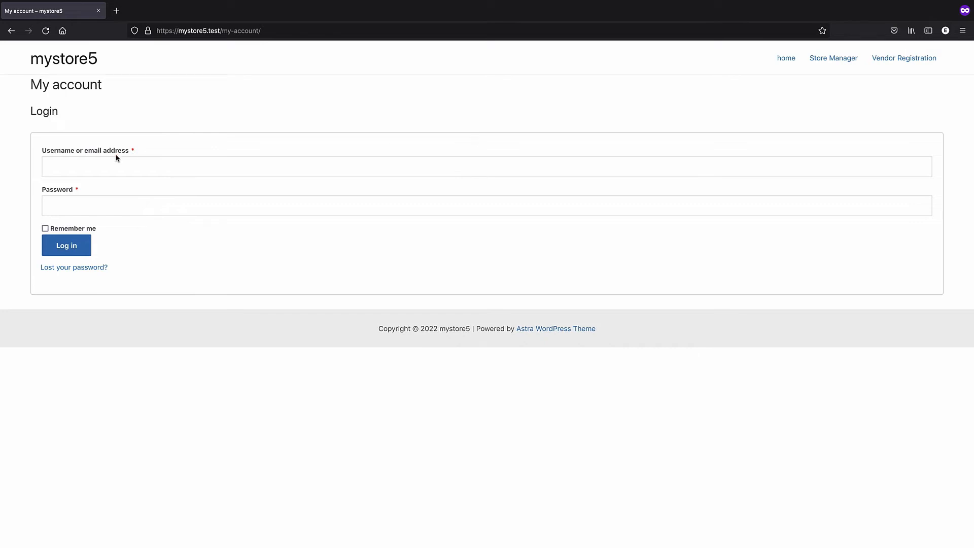
click(886, 62)
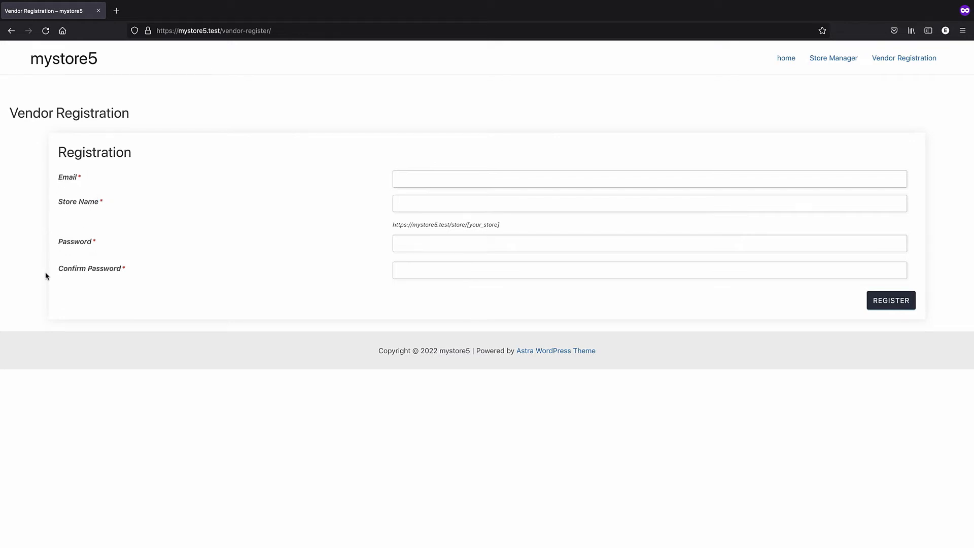
Enter the vendor's e-mail address and the store name 'blue'
click(461, 179)
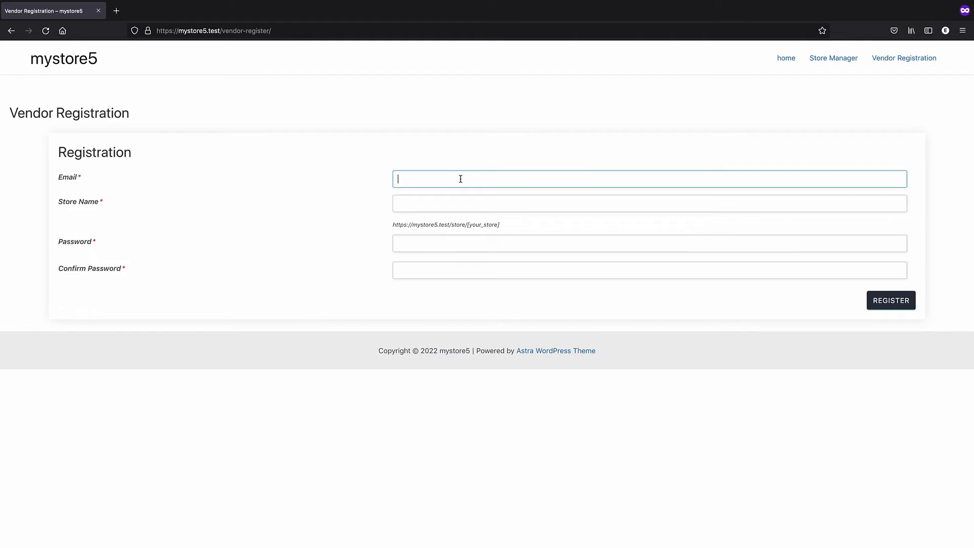
text(myemail@example.com)
click(463, 202)
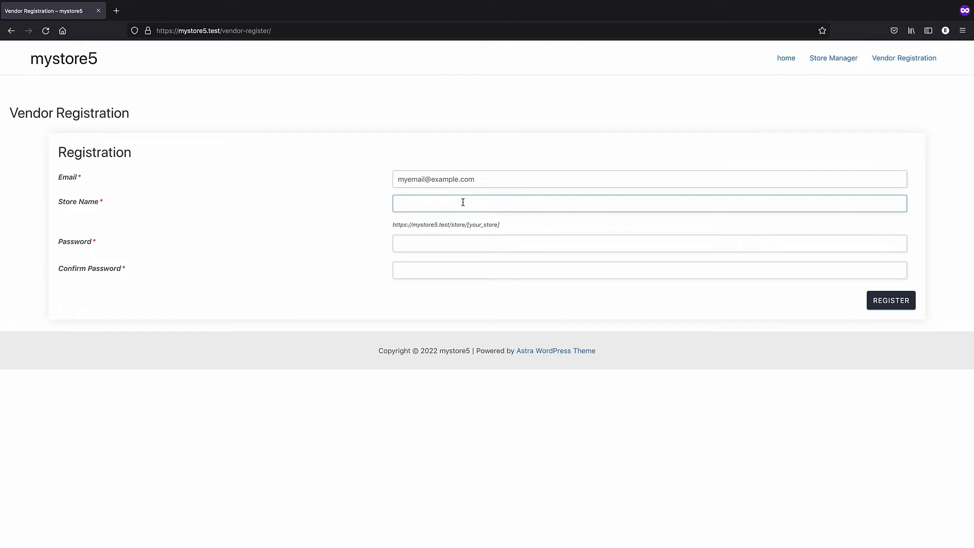
text(blue)
Enter and confirm the account password, then submit the vendor registration
click(455, 238)
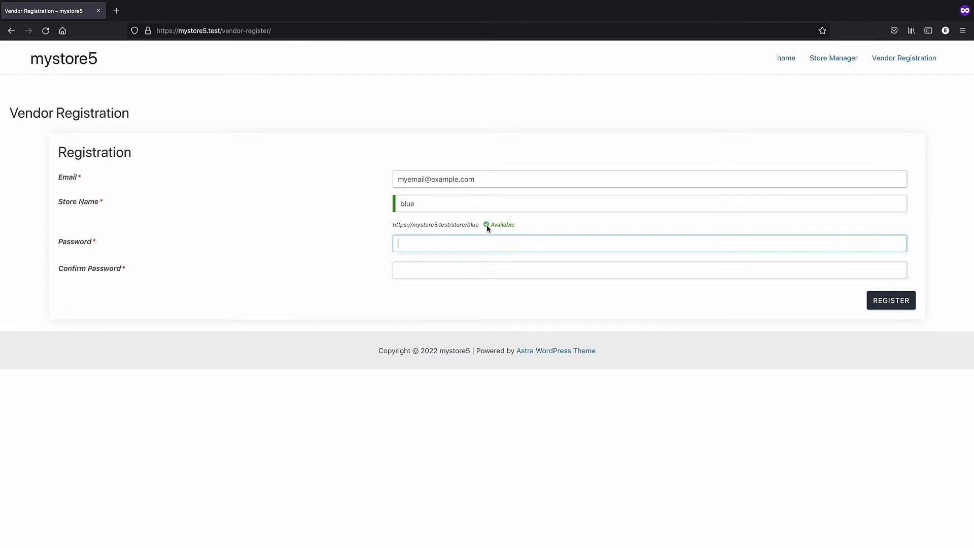
click(391, 209)
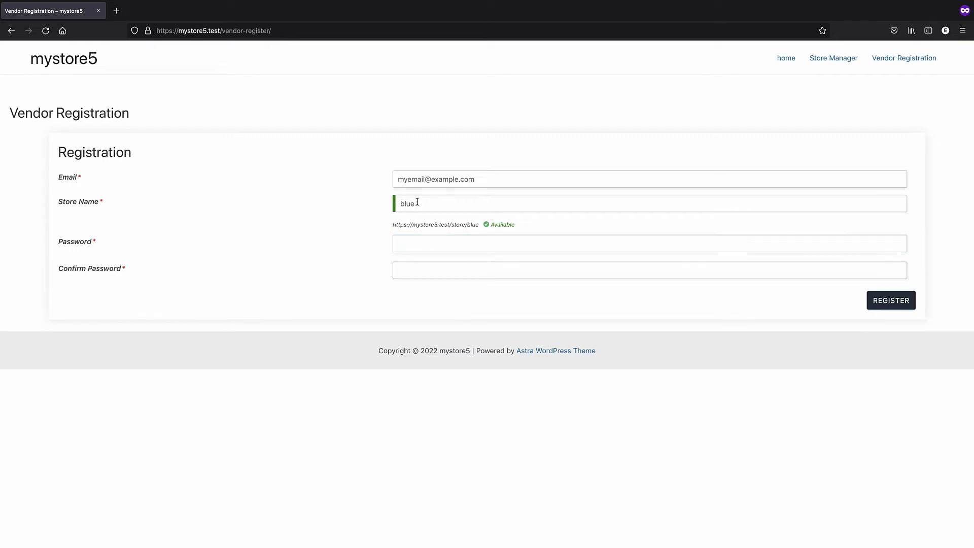
click(423, 239)
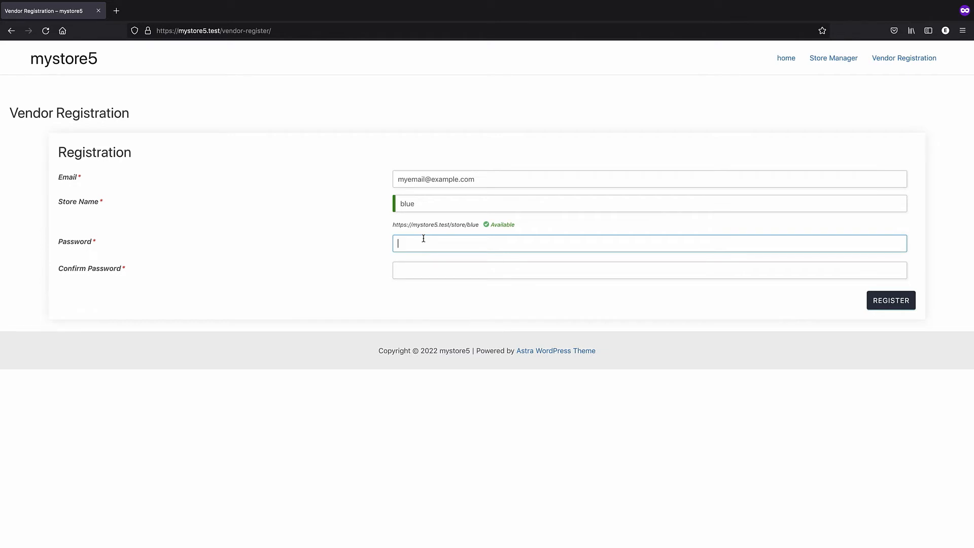
text(a)
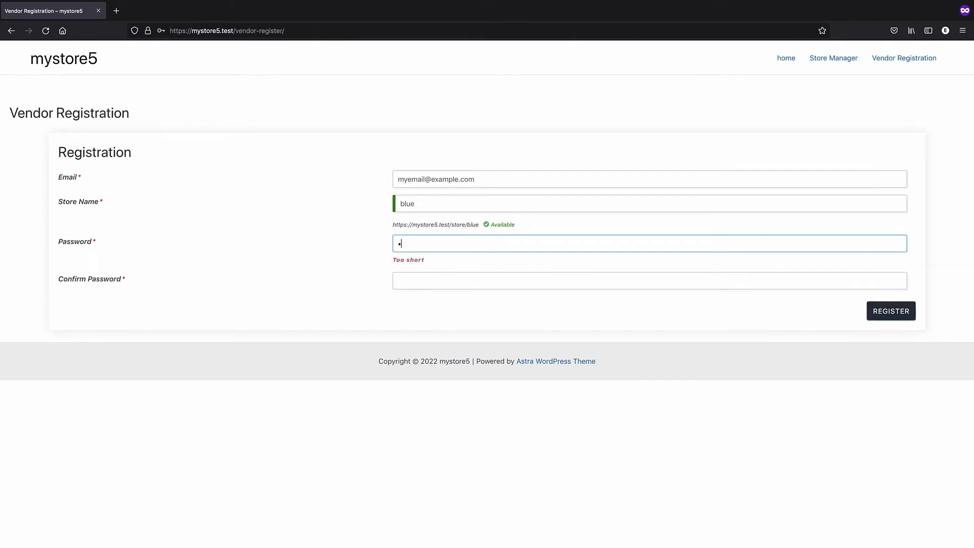
text(123456)
click(431, 280)
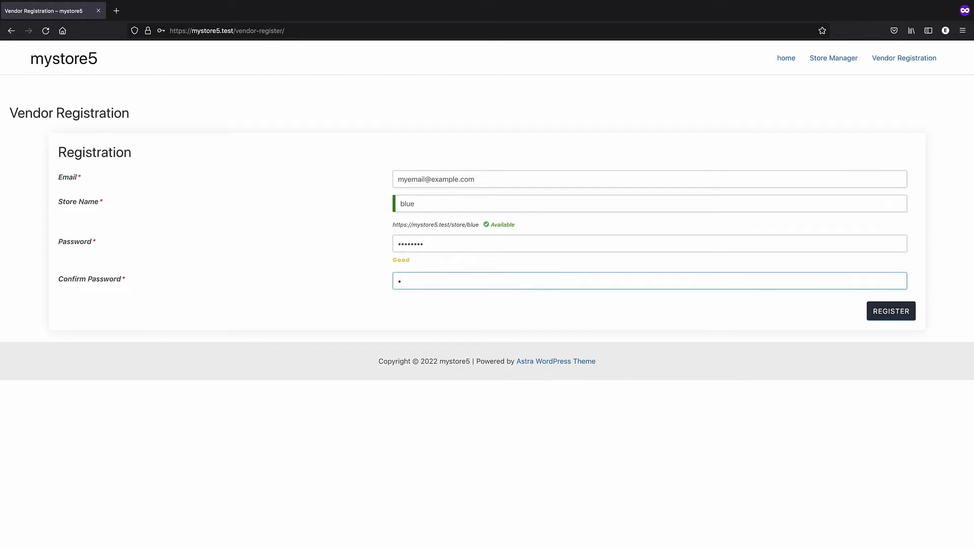
text(ab123456)
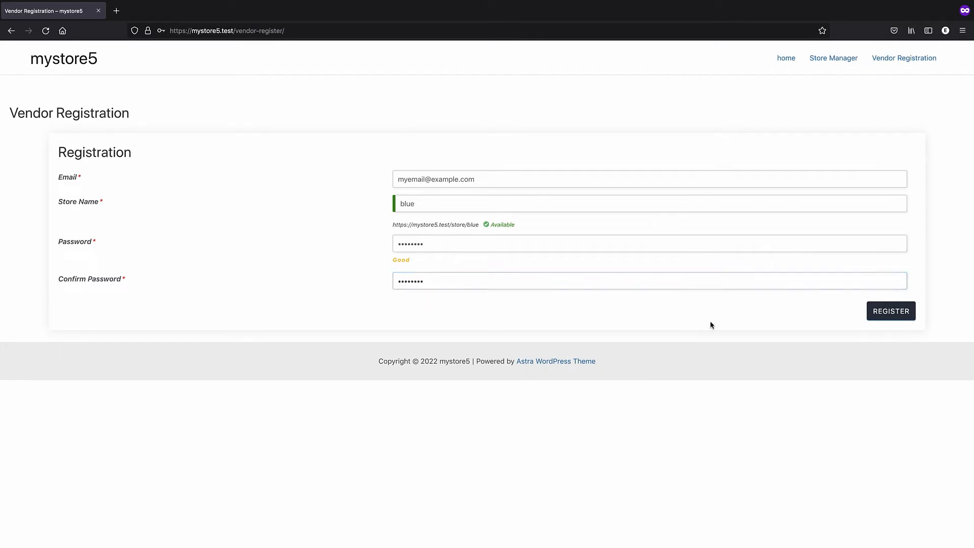
click(886, 316)
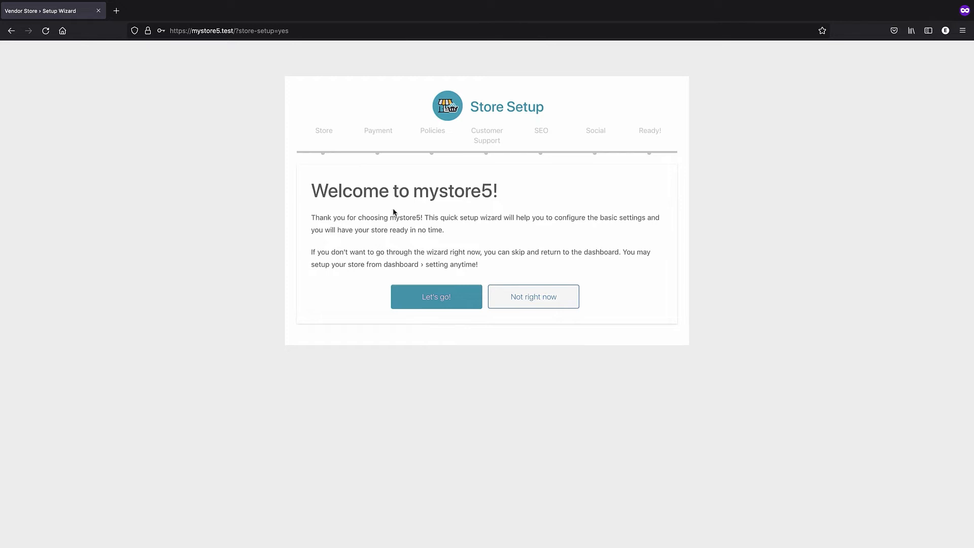
Start the setup wizard with Let's go! and bring the Store step's logo field into view
drag(410, 189, 499, 189)
click(453, 241)
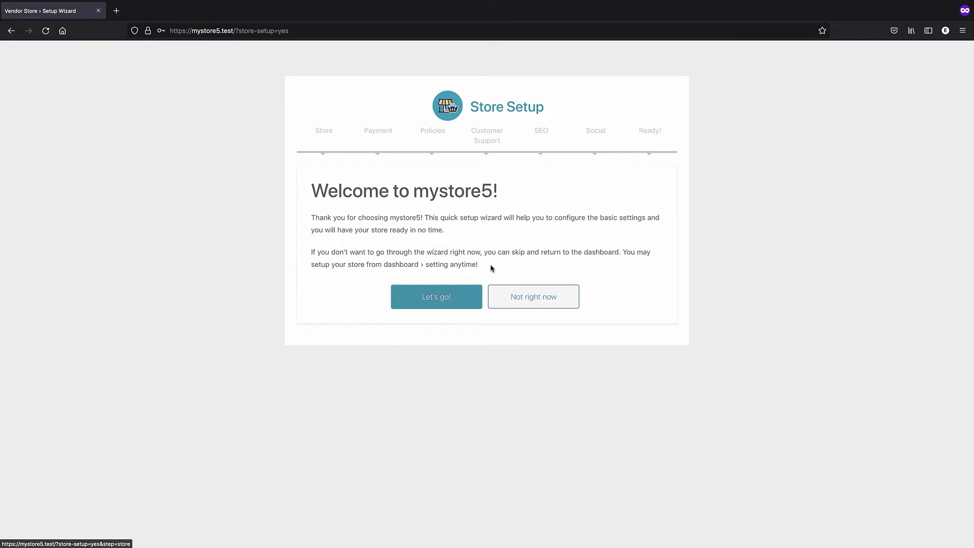
click(434, 298)
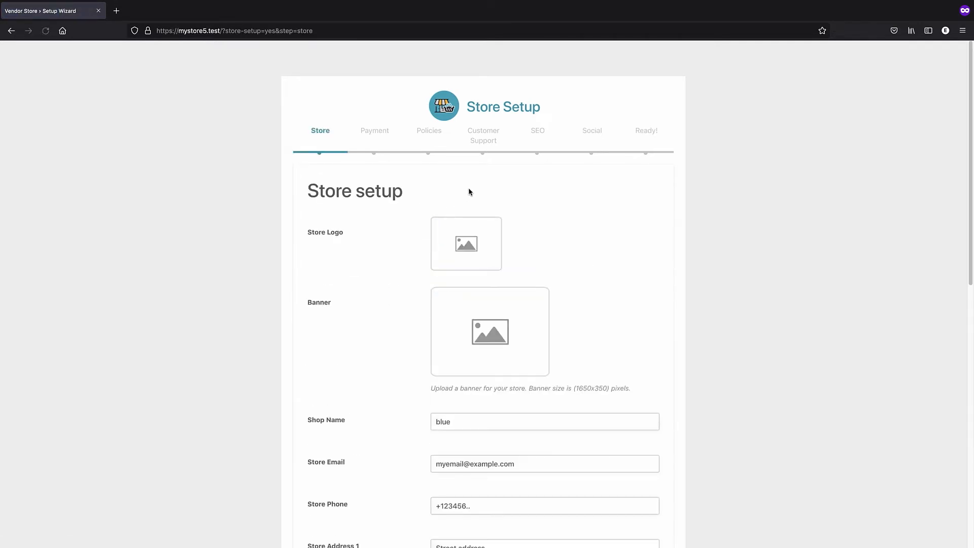
scroll(466, 197, down, 7)
scroll(467, 198, down, 2)
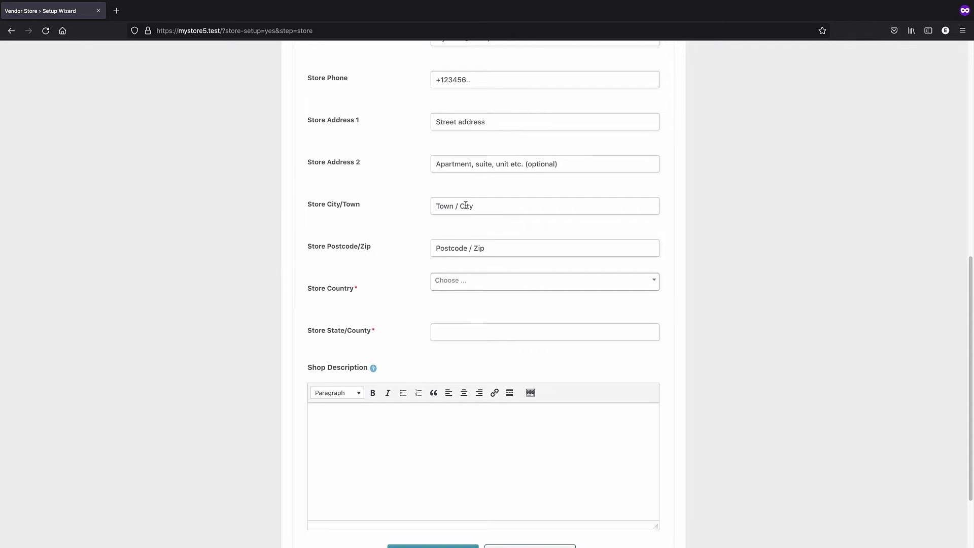
scroll(466, 206, up, 8)
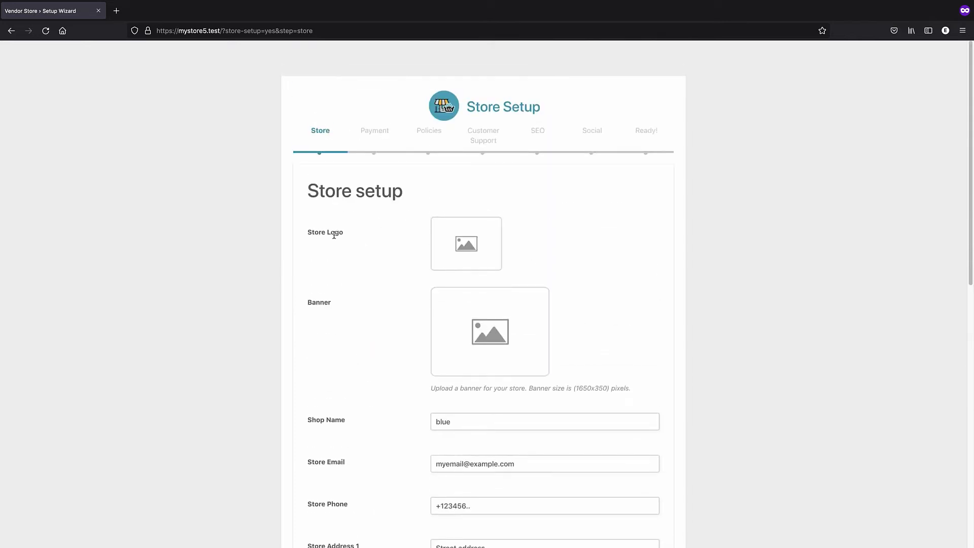
drag(307, 232, 351, 241)
scroll(351, 241, down, 1)
Upload lotus-flower-1805784.png from the Store folder and set it as the store logo
click(463, 205)
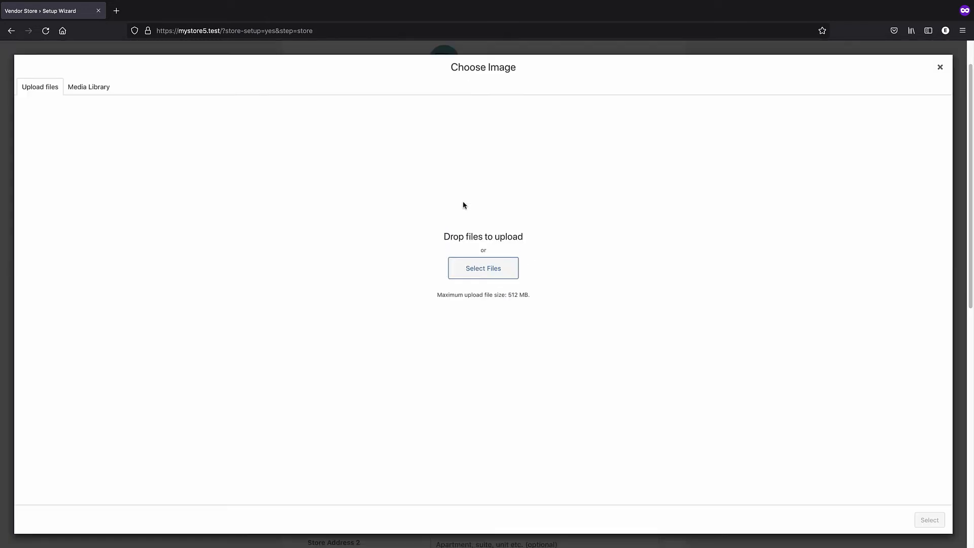
click(477, 269)
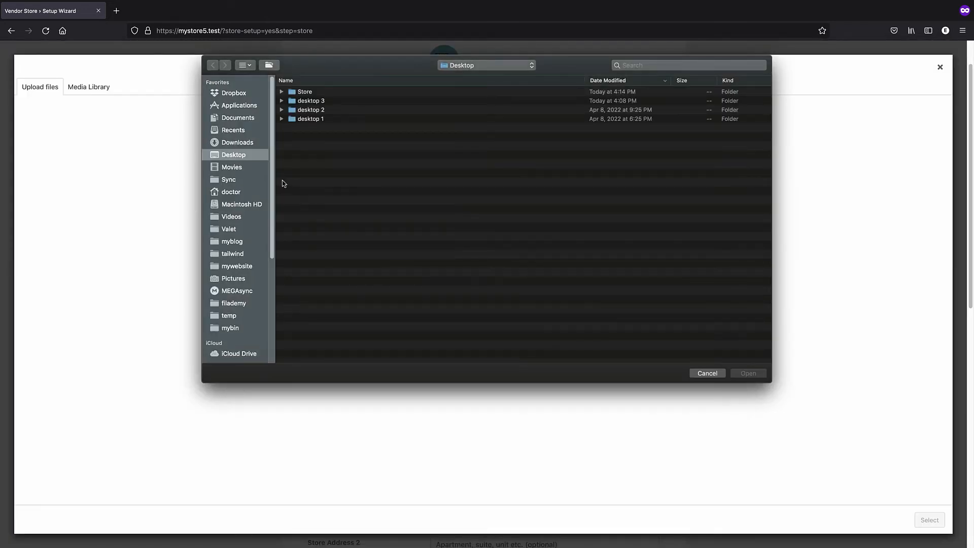
click(299, 93)
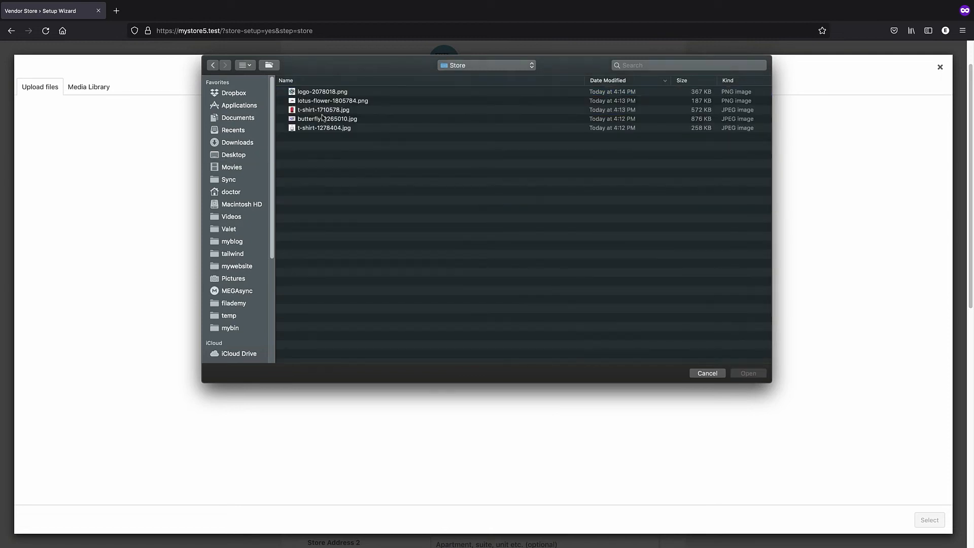
click(323, 100)
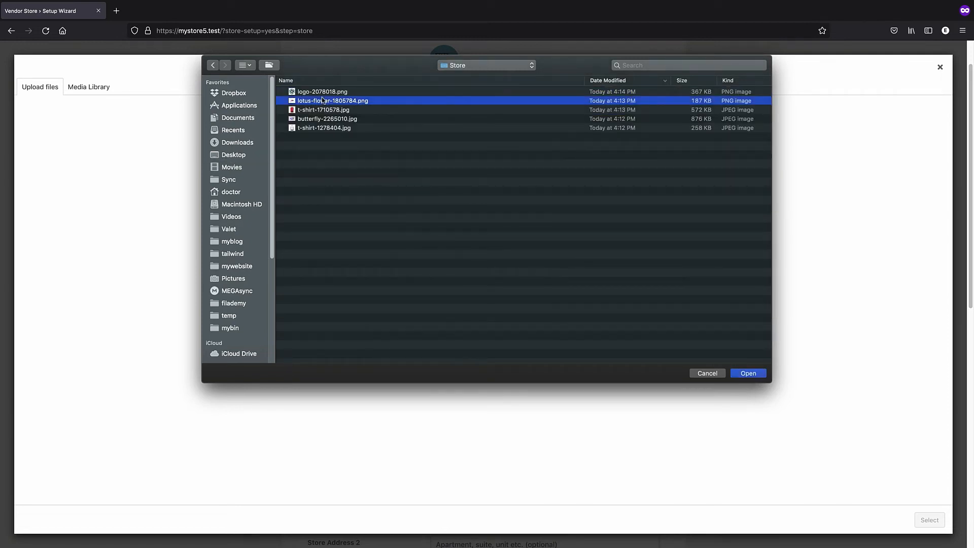
double_click(323, 101)
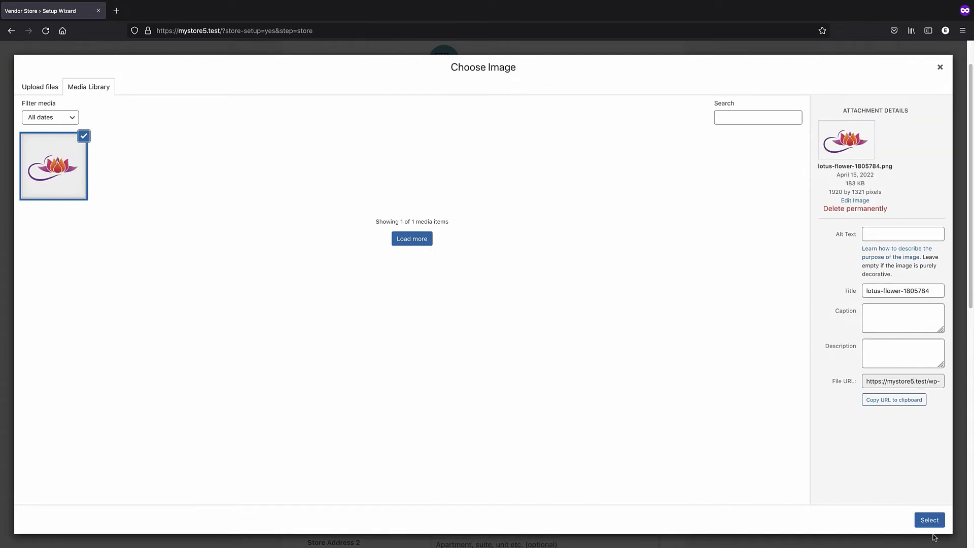
click(931, 520)
Upload butterfly-2265010.jpg and set it as the store banner
click(483, 285)
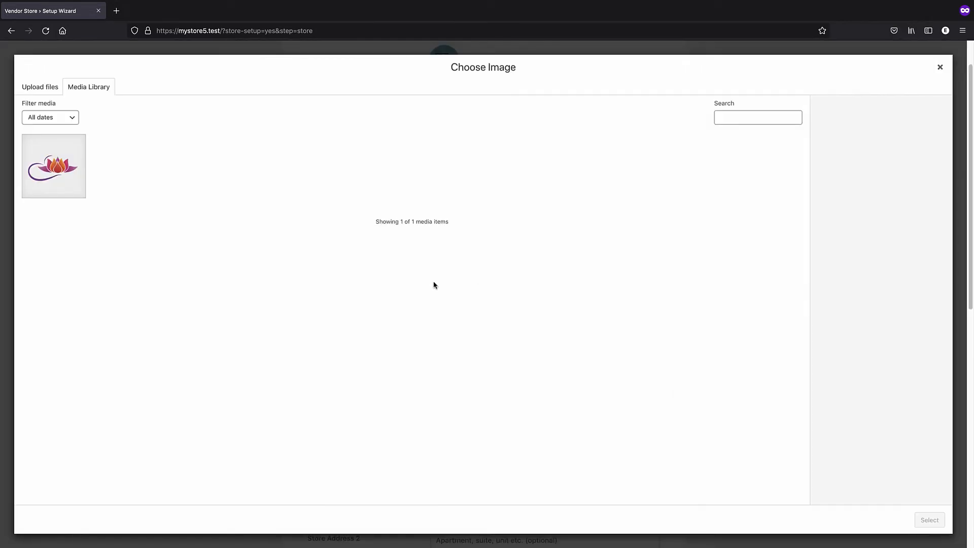
click(56, 91)
click(71, 92)
click(39, 94)
click(478, 278)
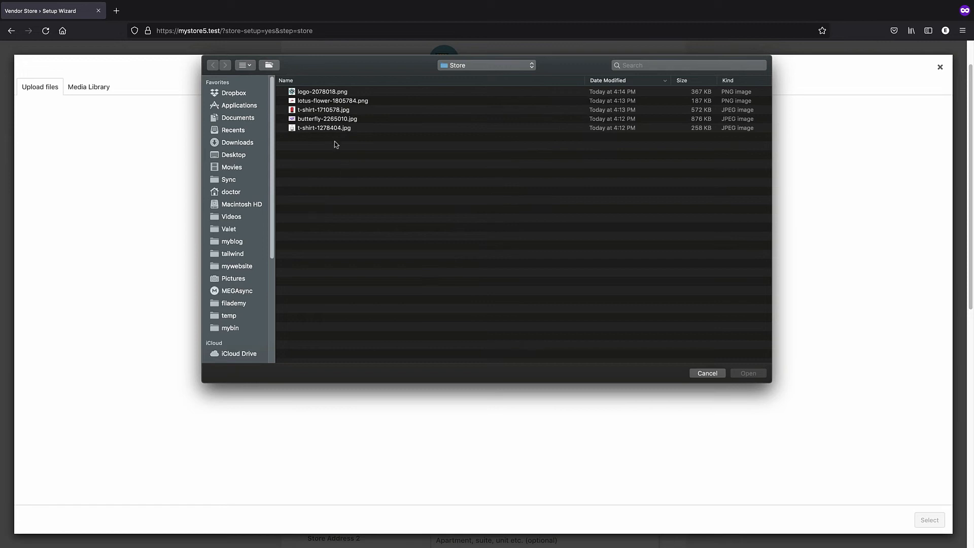
double_click(314, 121)
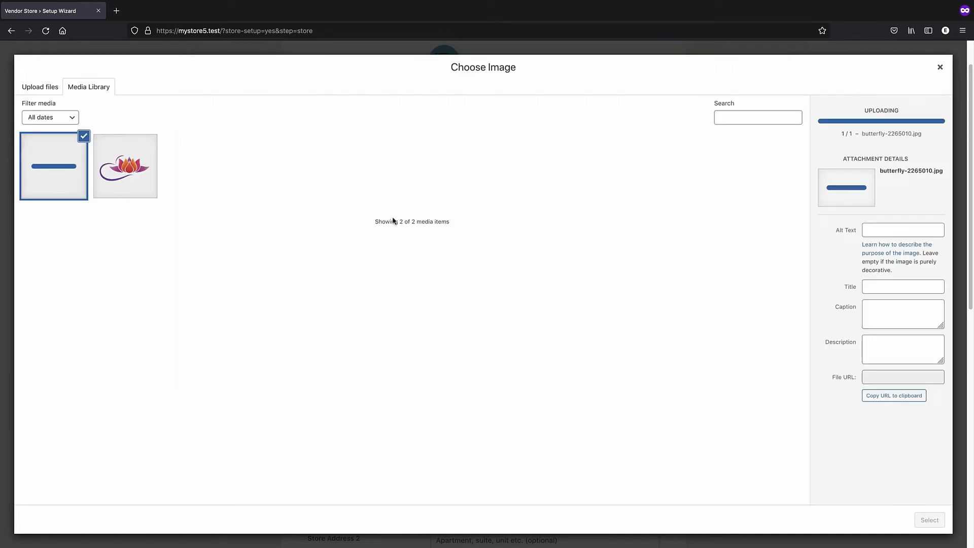
click(930, 520)
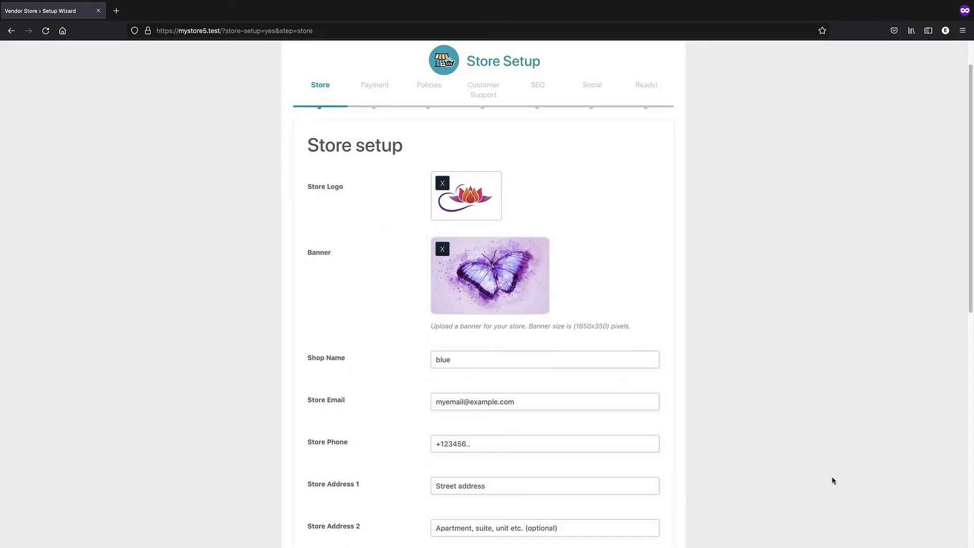
Continue the wizard to the Payment setup step
scroll(541, 339, down, 2)
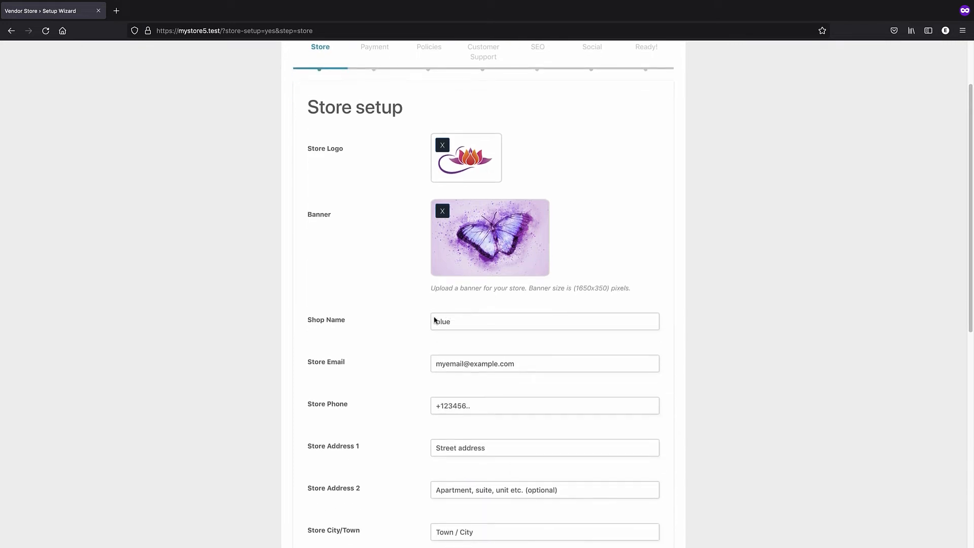
scroll(447, 330, down, 4)
scroll(482, 366, down, 15)
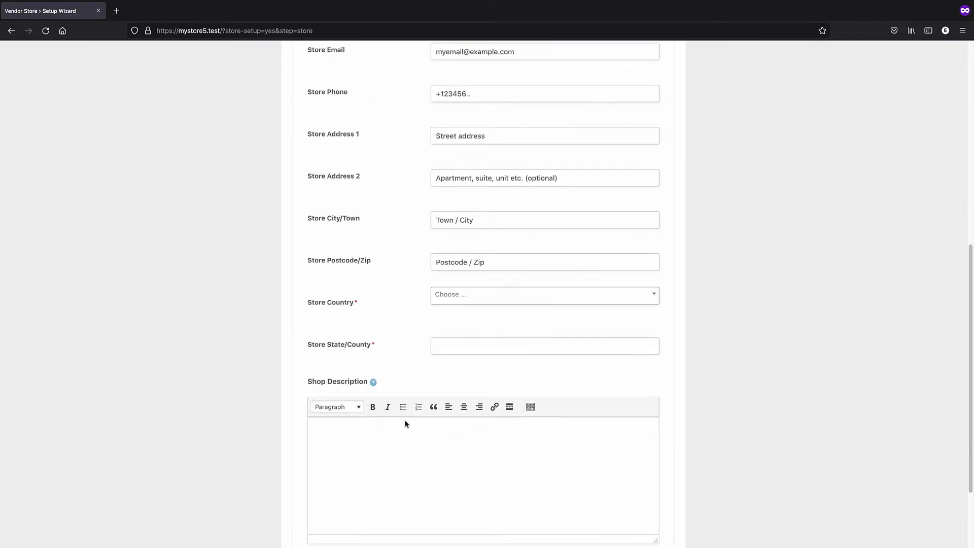
click(435, 465)
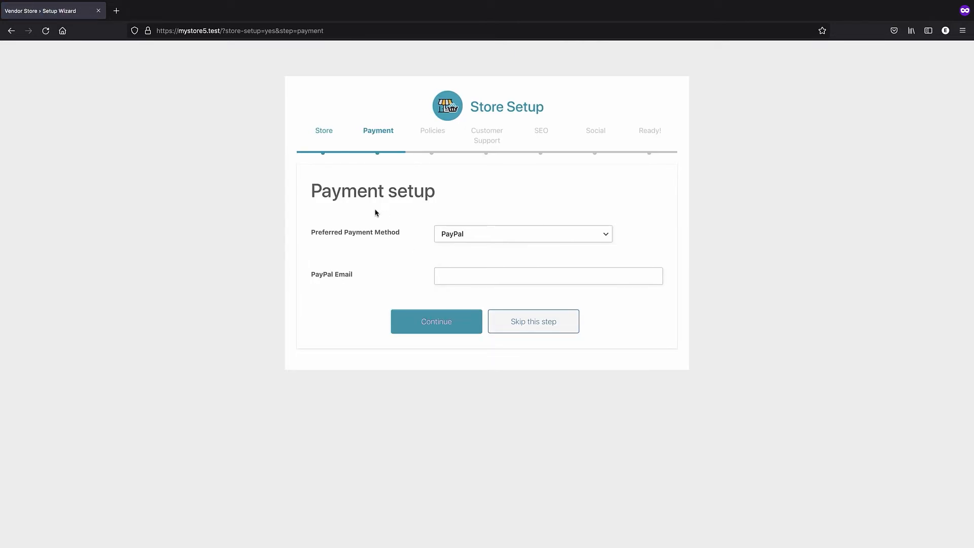
Keep PayPal as the payment method and pass the Policies step unchanged
click(463, 235)
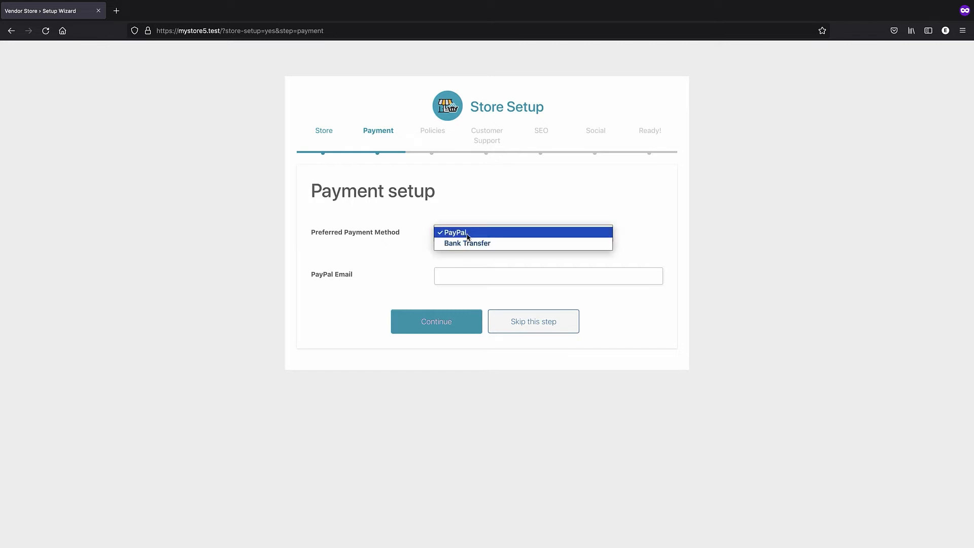
click(439, 204)
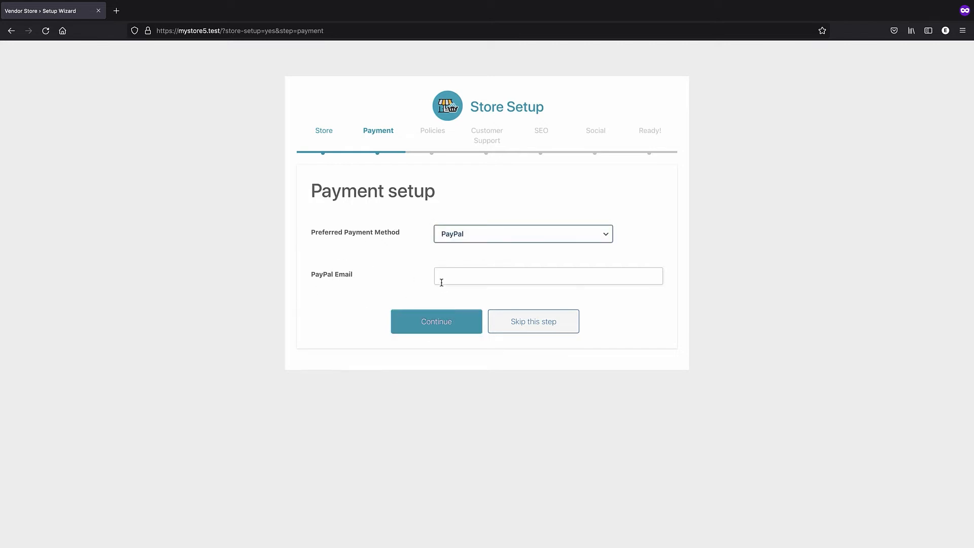
click(436, 321)
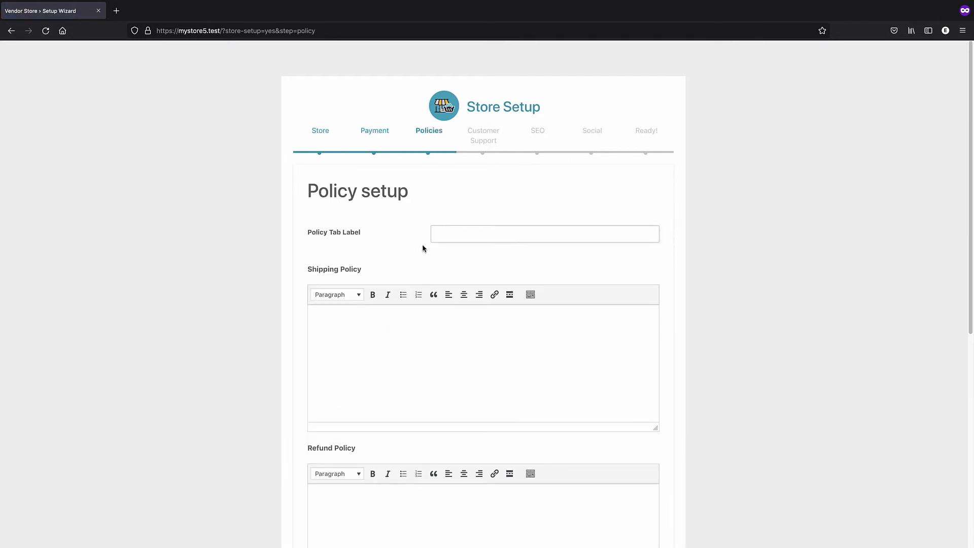
scroll(423, 249, down, 3)
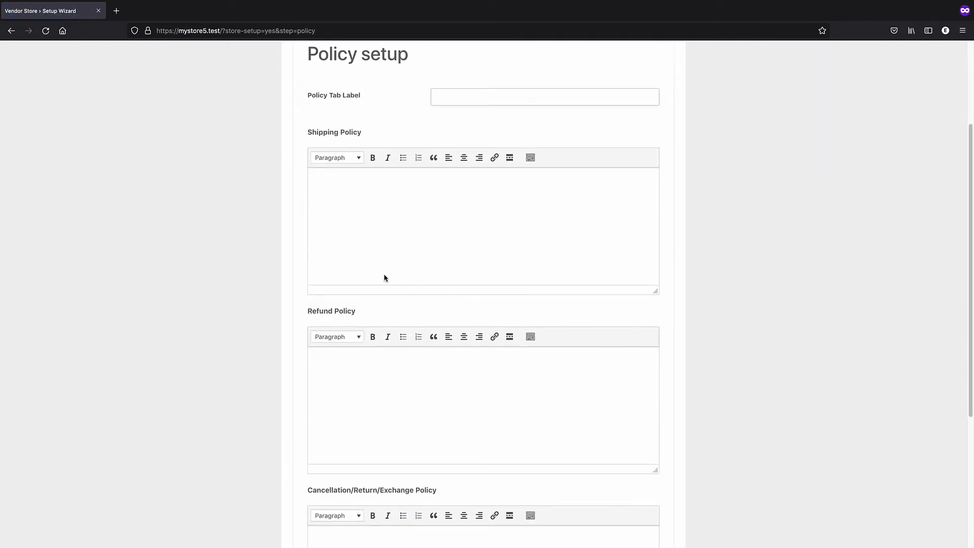
click(376, 240)
scroll(376, 240, down, 2)
scroll(372, 248, up, 3)
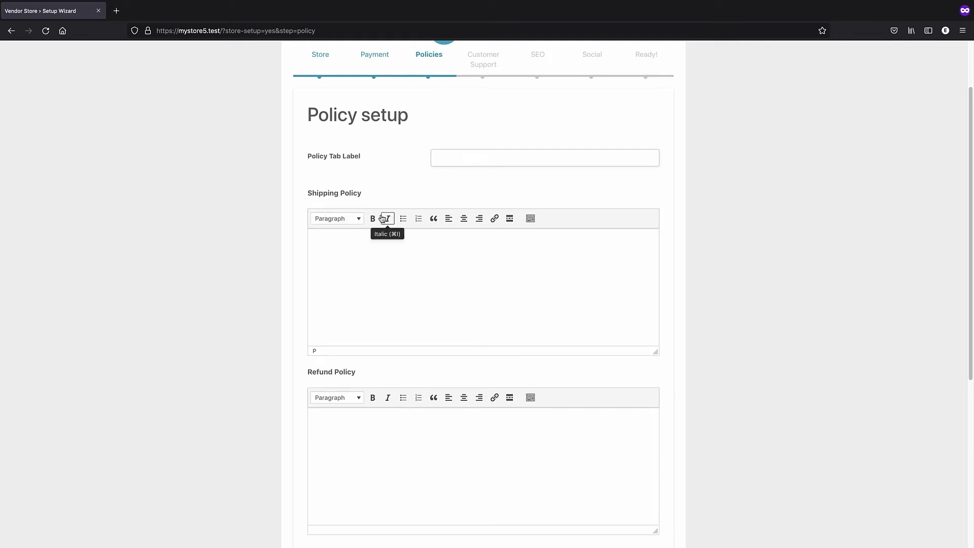
scroll(359, 283, down, 2)
scroll(386, 324, down, 3)
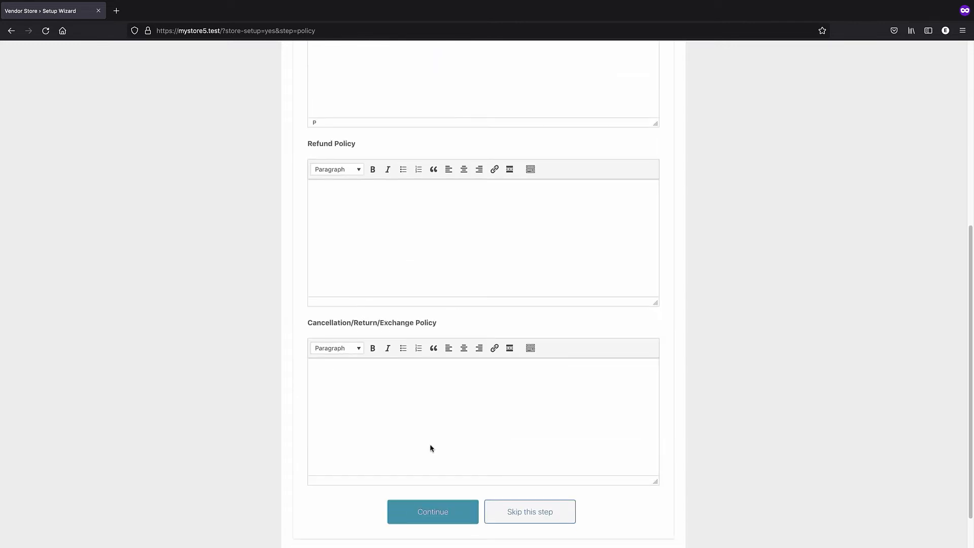
click(435, 511)
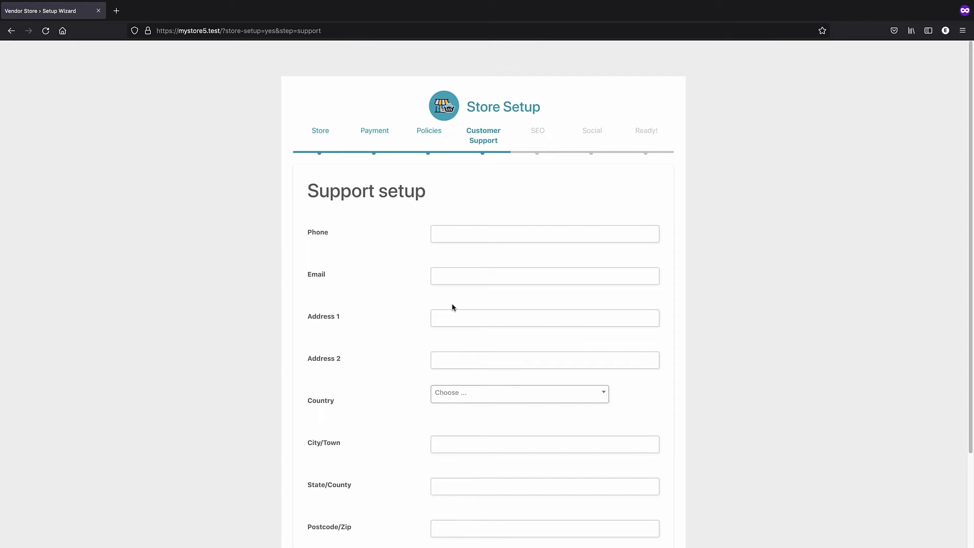
Continue past the Customer Support, SEO and Social steps without changes
scroll(367, 217, down, 1)
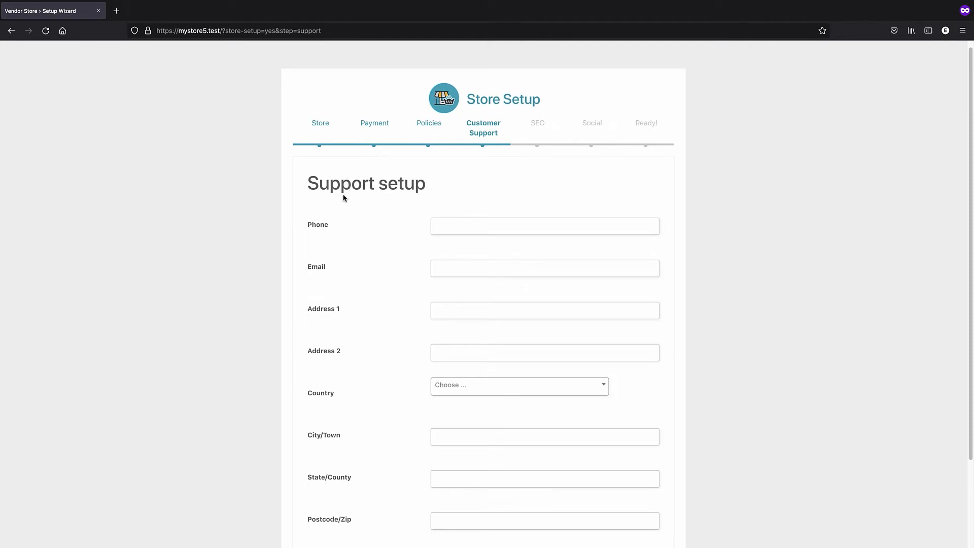
scroll(343, 198, down, 3)
scroll(386, 337, up, 3)
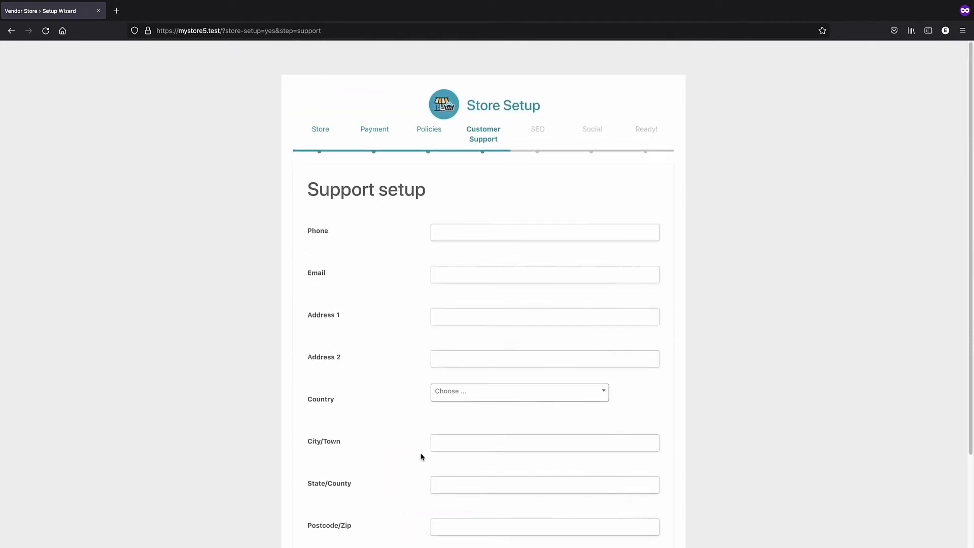
scroll(422, 447, down, 2)
click(440, 528)
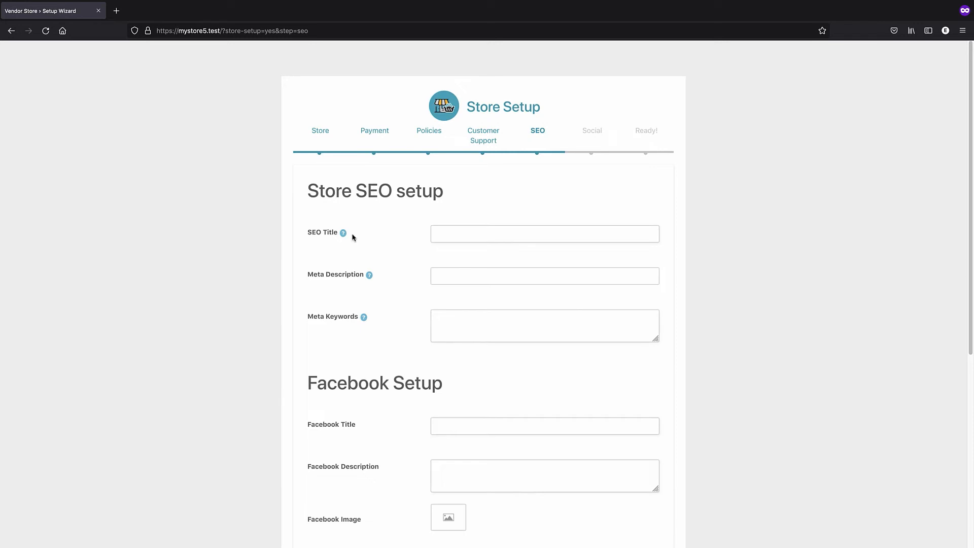
scroll(362, 254, down, 5)
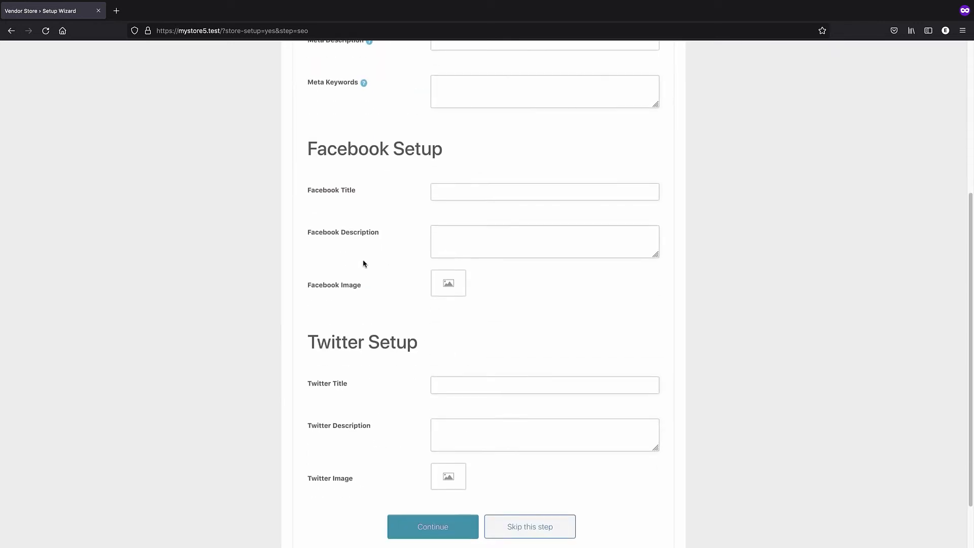
scroll(366, 265, down, 2)
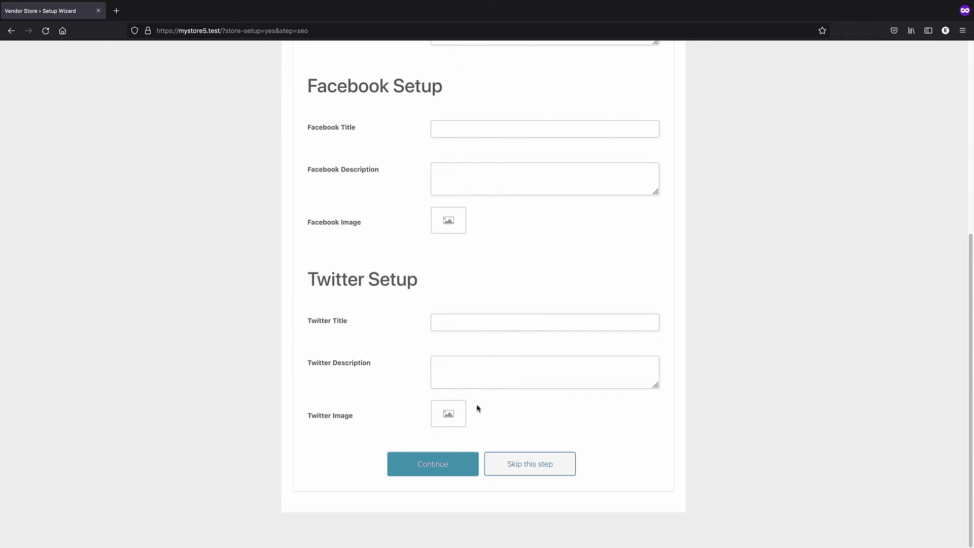
click(434, 468)
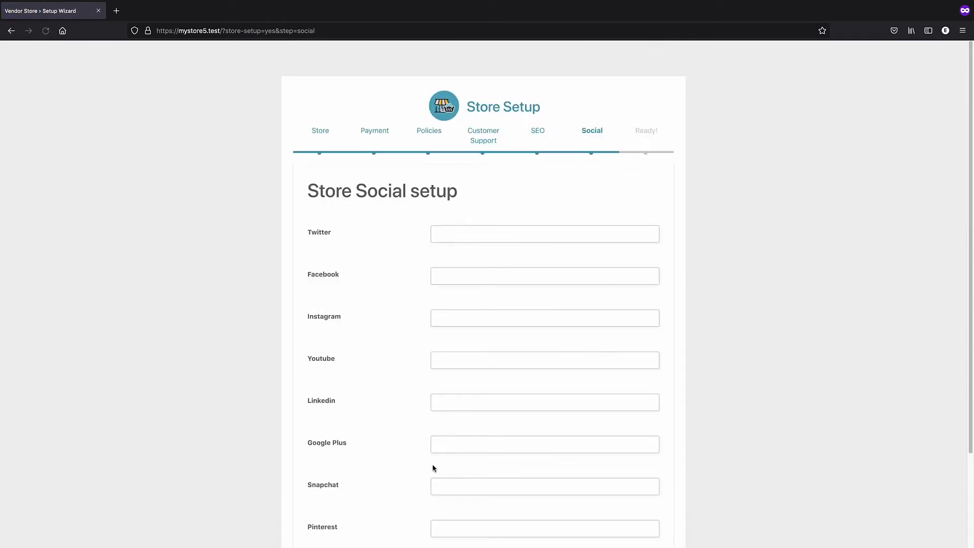
scroll(374, 197, down, 3)
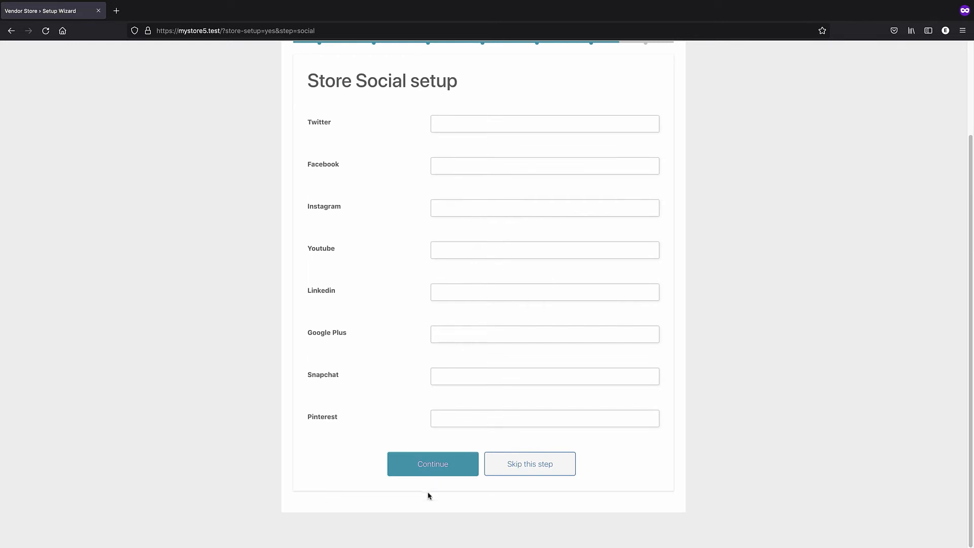
click(431, 468)
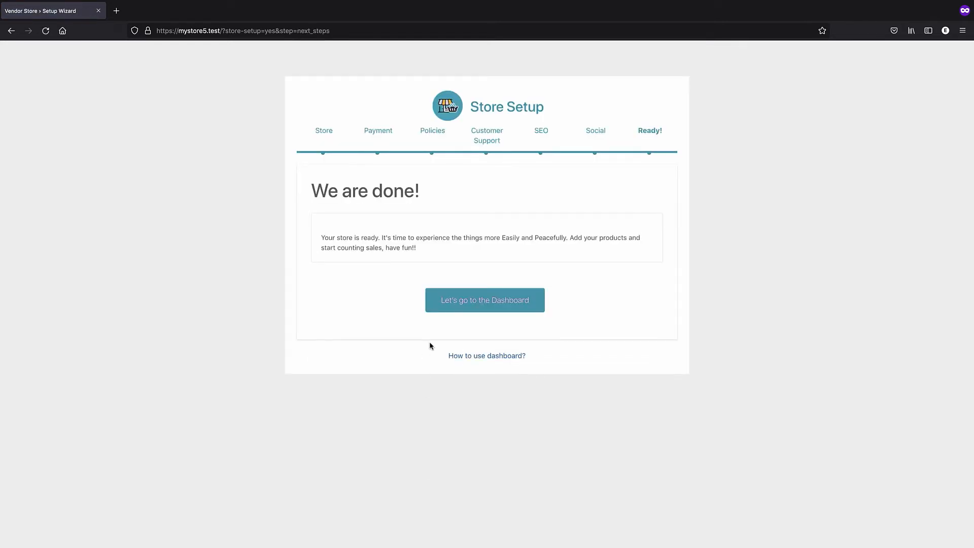
Go from the finished wizard to the blue vendor's Store Manager dashboard and review it
click(461, 304)
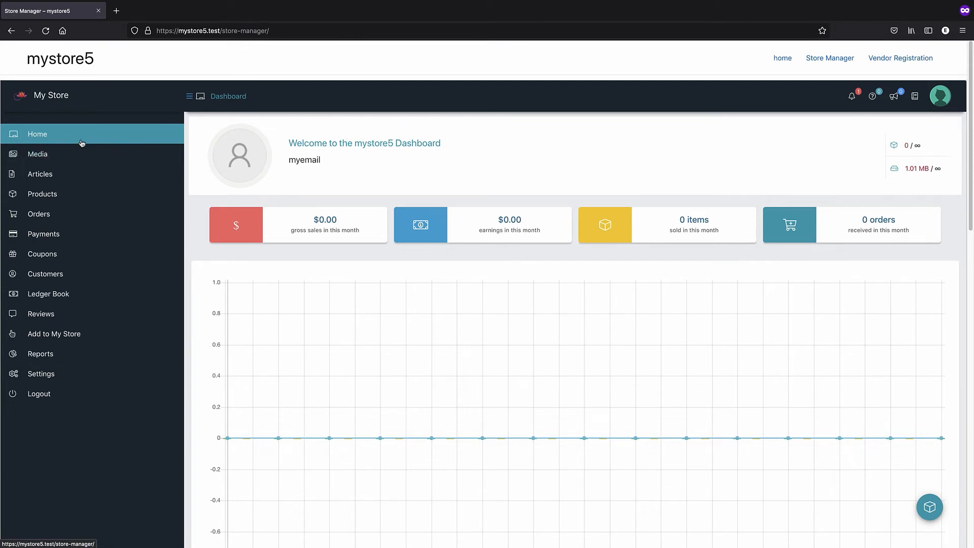
scroll(147, 157, down, 5)
scroll(283, 154, down, 8)
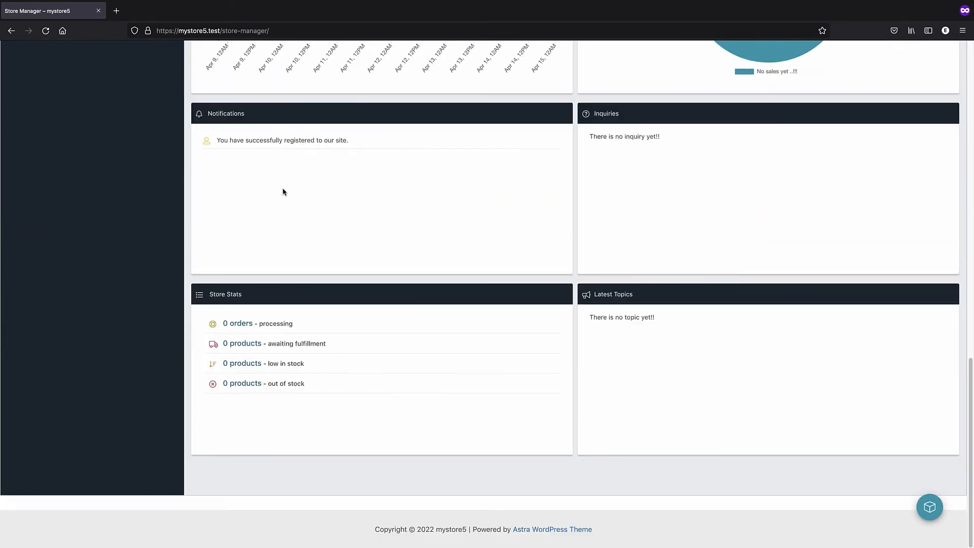
scroll(133, 180, up, 13)
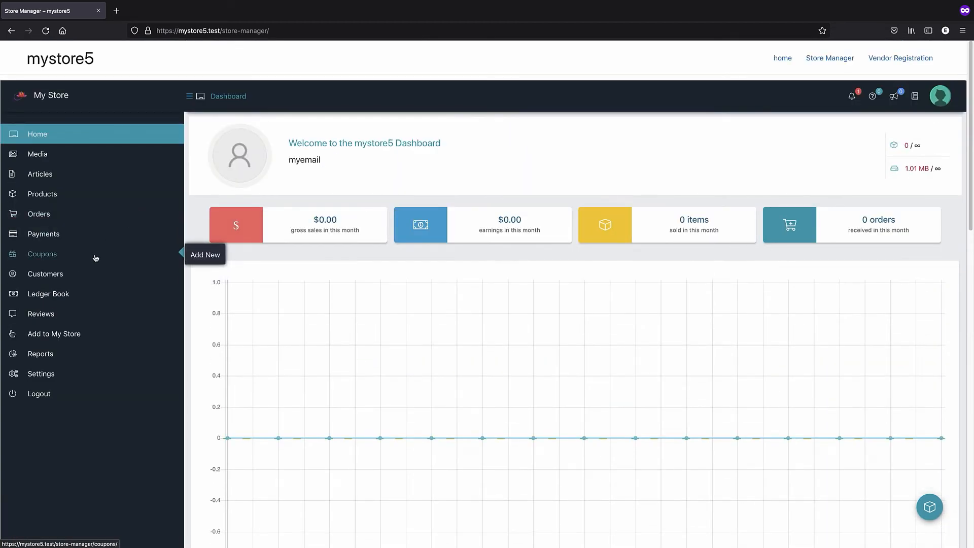
click(53, 374)
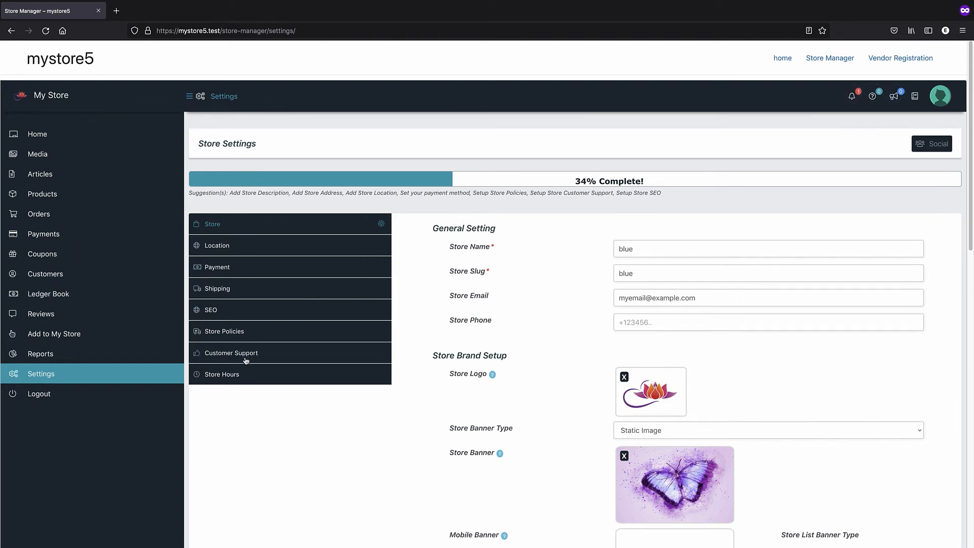
Review the blue store's settings with lotus logo and butterfly banner, then return to Dashboard home
scroll(475, 322, down, 3)
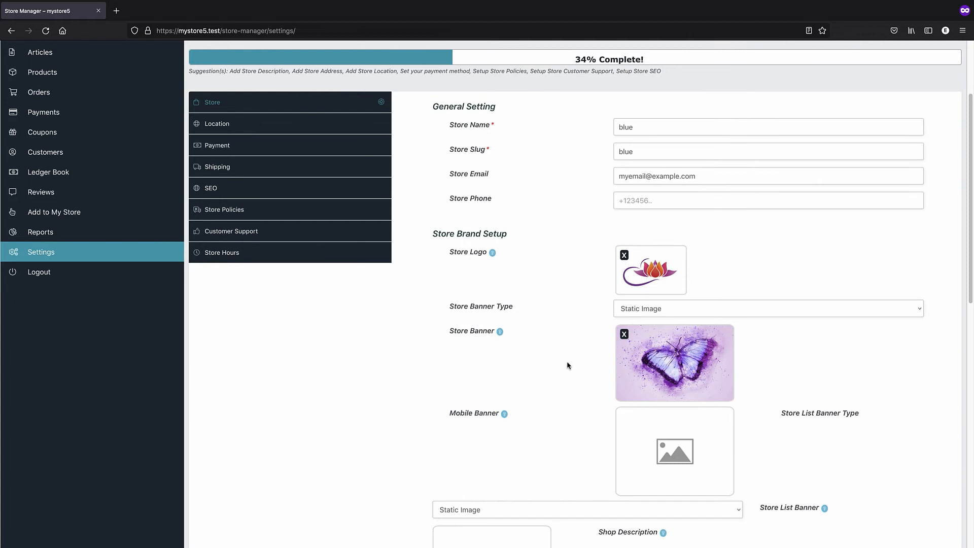
scroll(554, 357, down, 2)
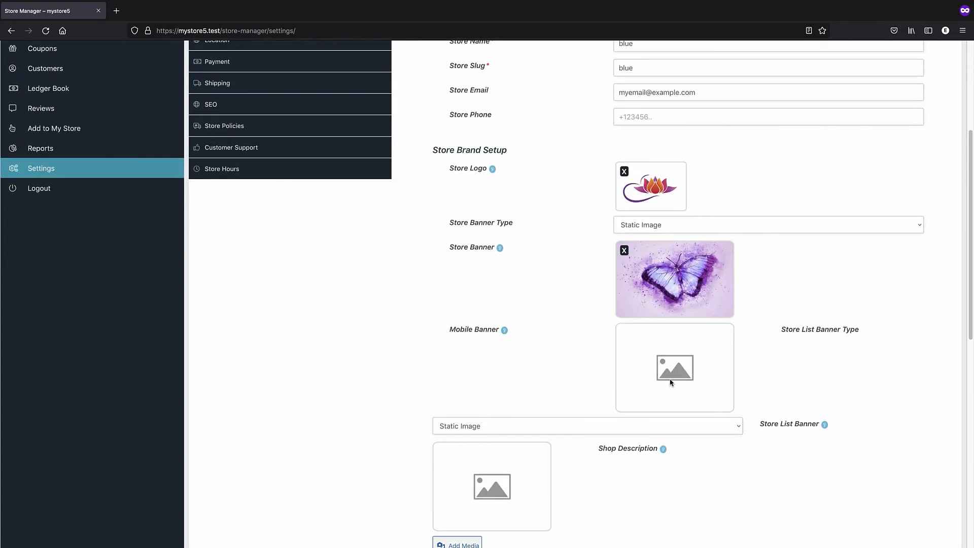
scroll(671, 383, down, 3)
scroll(559, 372, up, 8)
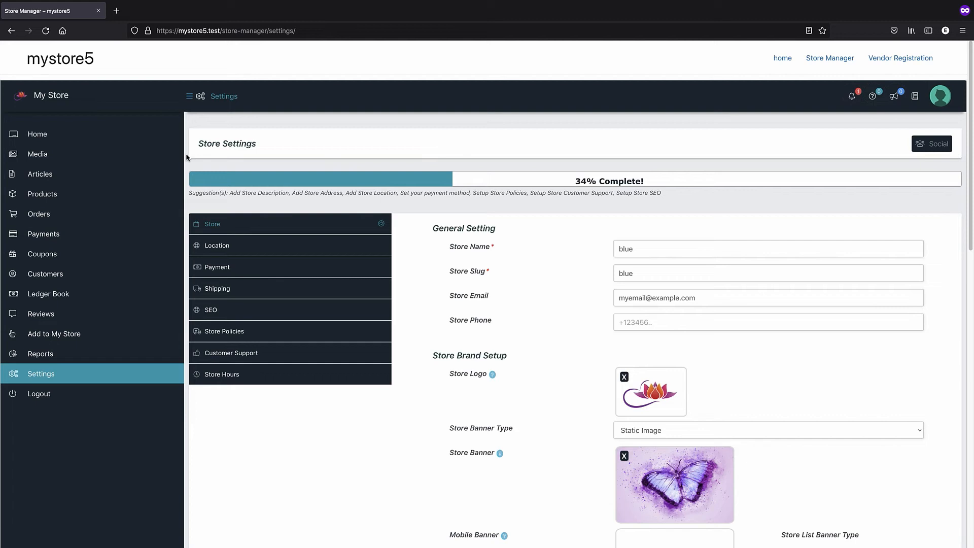
click(48, 139)
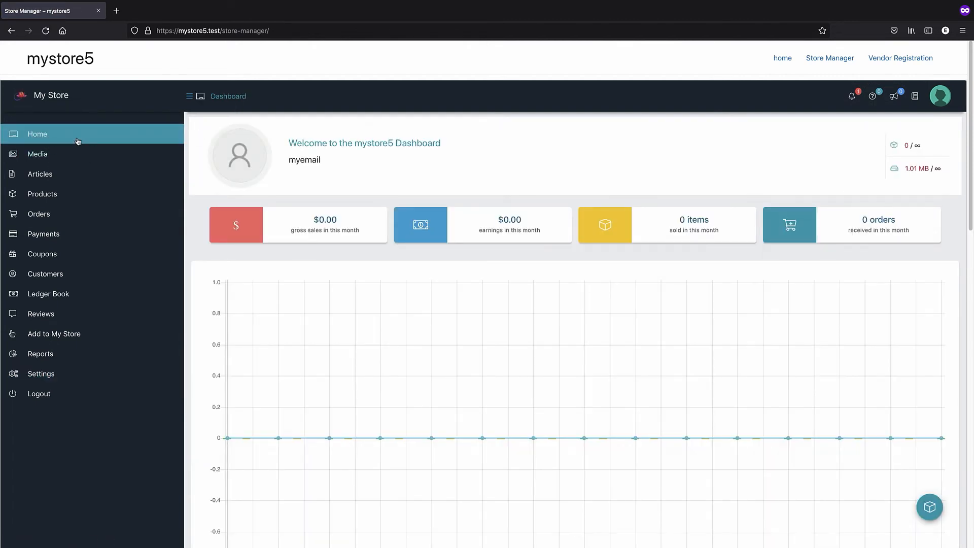
Check the 1.01 MB disk usage on the dashboard and open the Media Manager
scroll(361, 227, down, 6)
scroll(352, 268, up, 5)
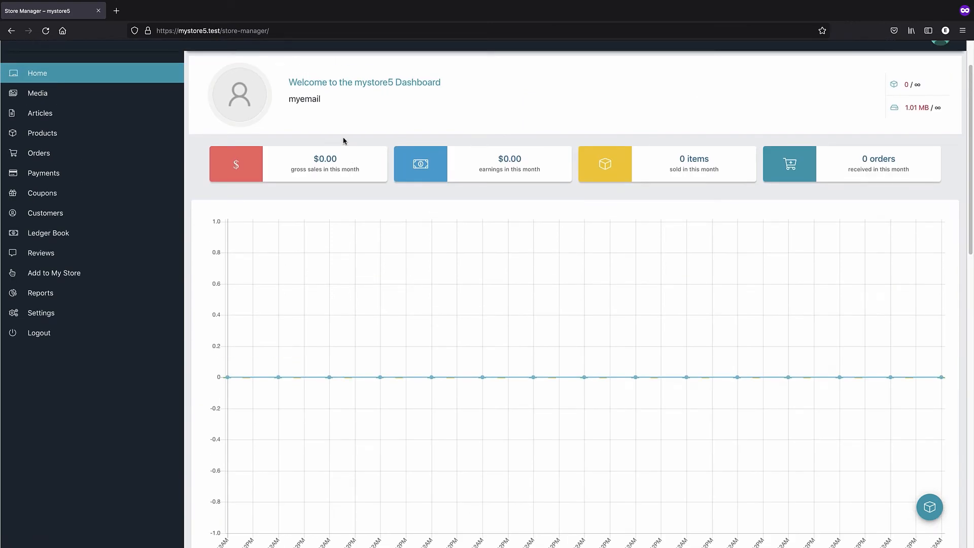
scroll(120, 215, up, 1)
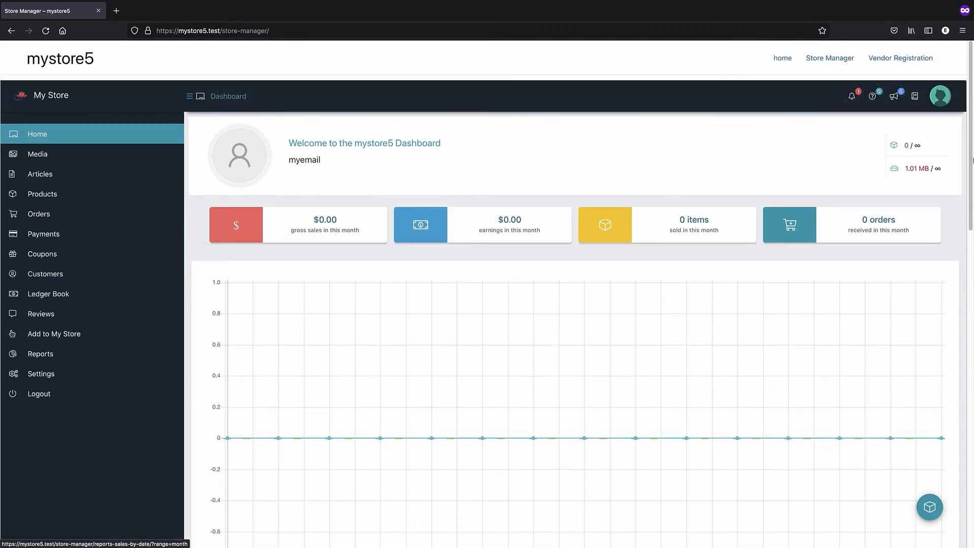
drag(915, 168, 928, 169)
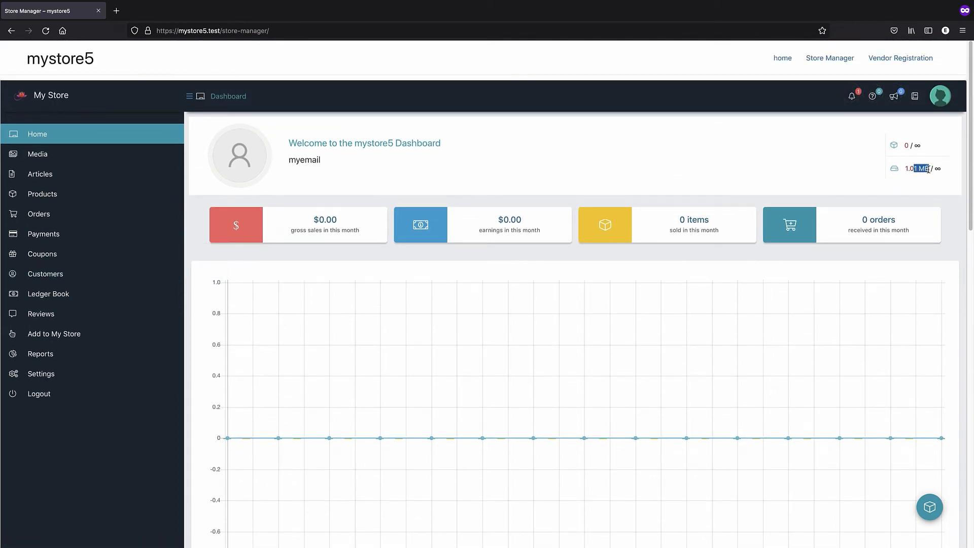
click(58, 156)
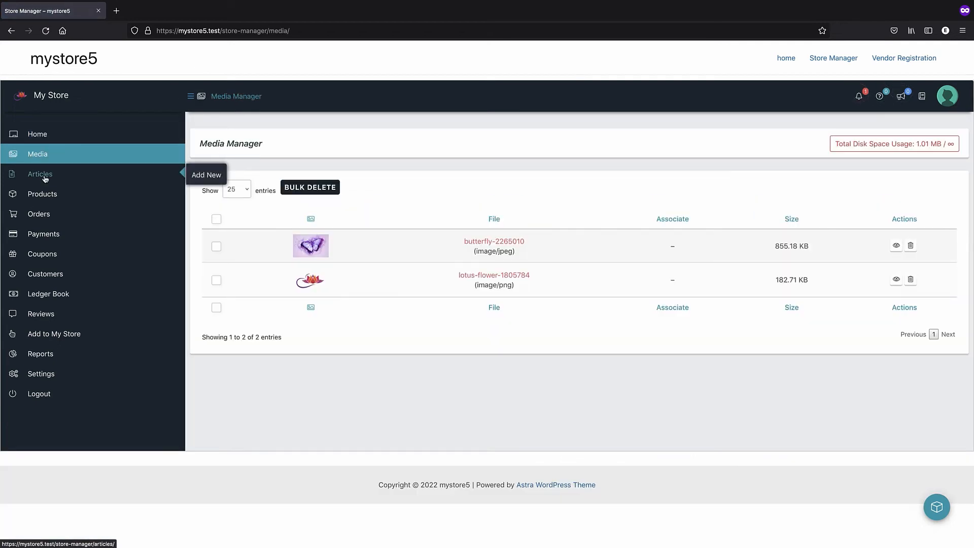
Browse Products, Orders, Payments, Coupons, Customers, Reviews, Add to My Store and Reports, ending on the blue store's Settings
click(50, 194)
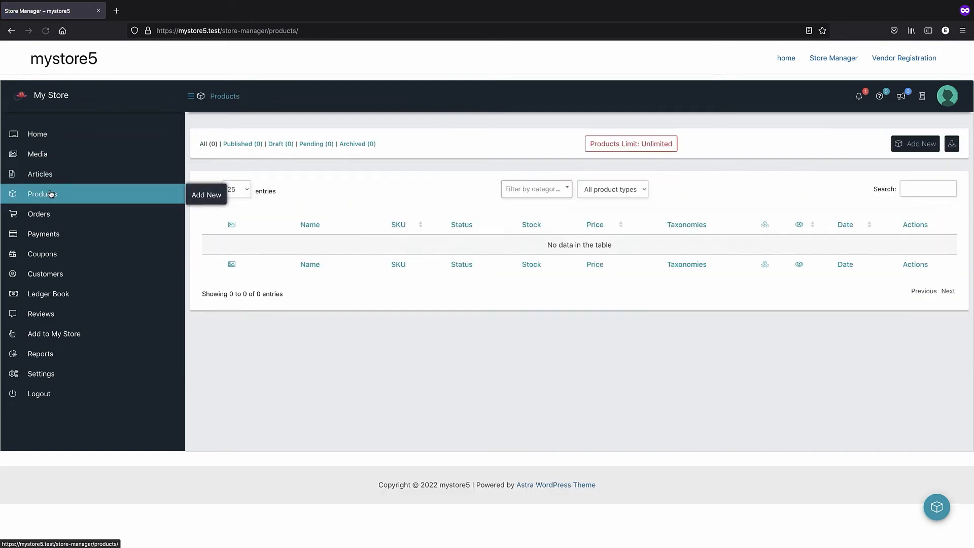
click(54, 218)
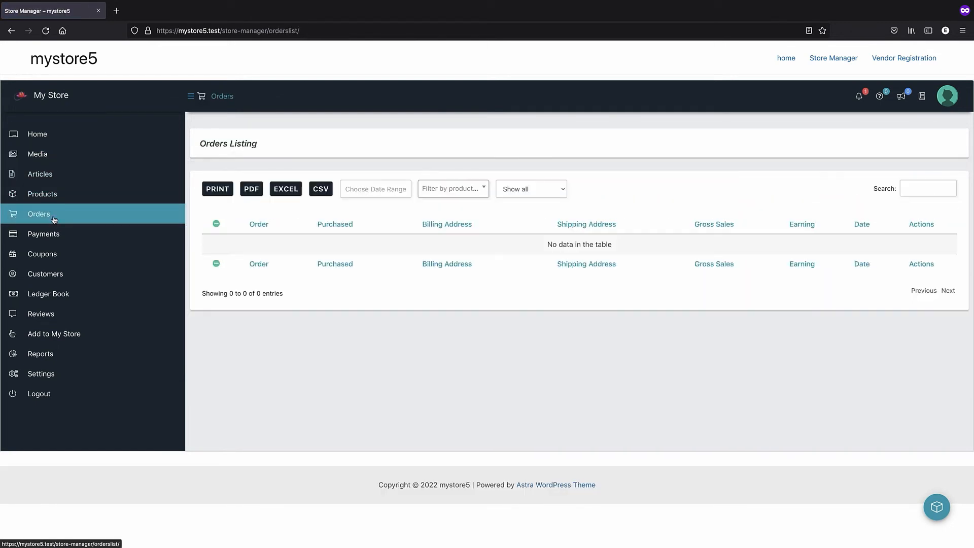
click(55, 234)
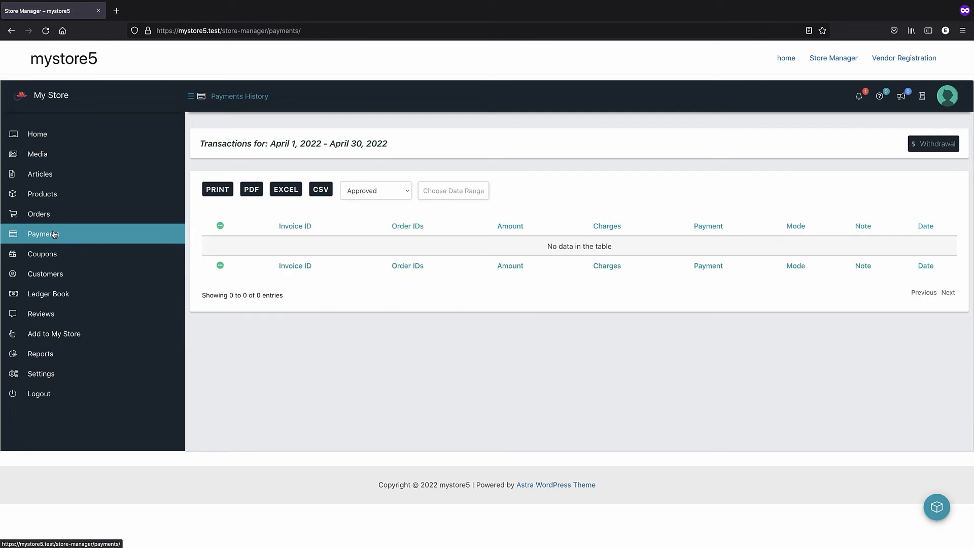
click(50, 260)
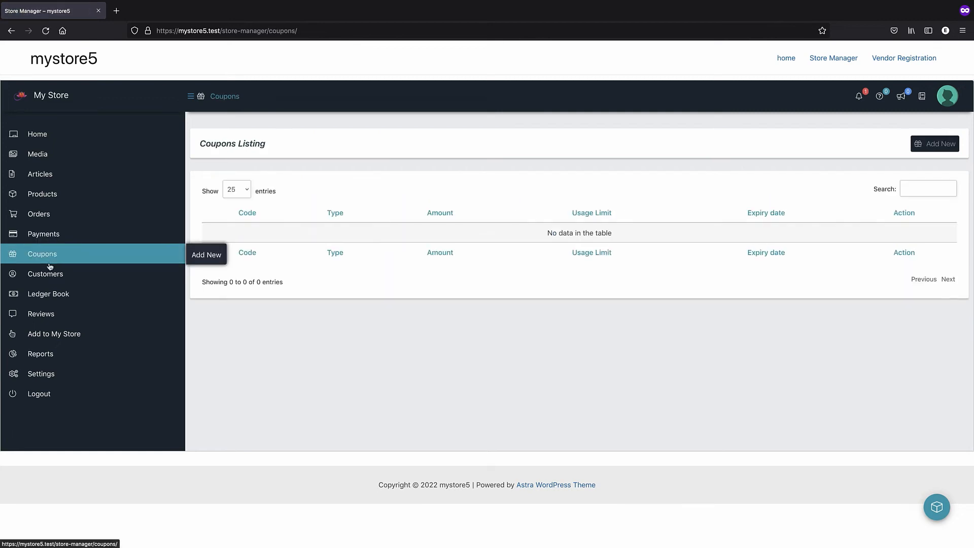
click(54, 274)
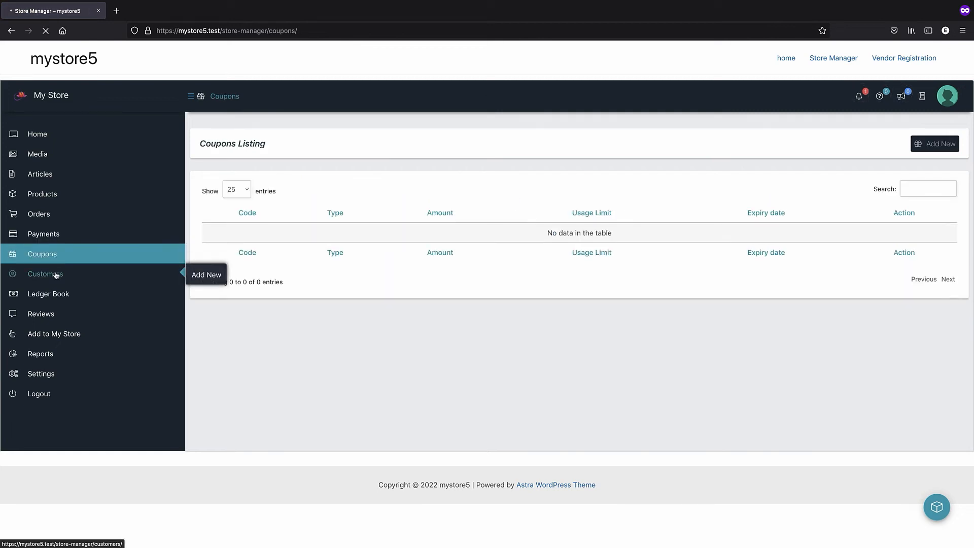
click(62, 312)
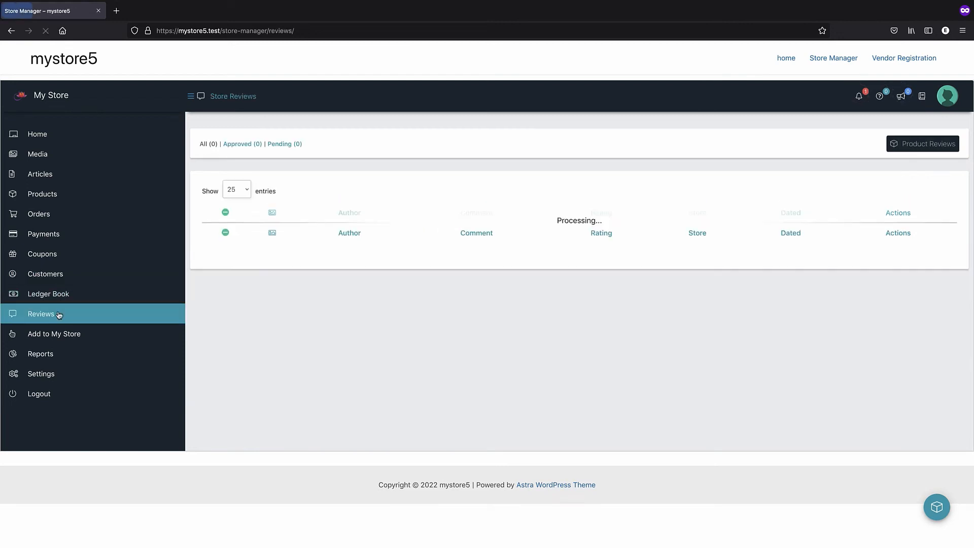
click(74, 333)
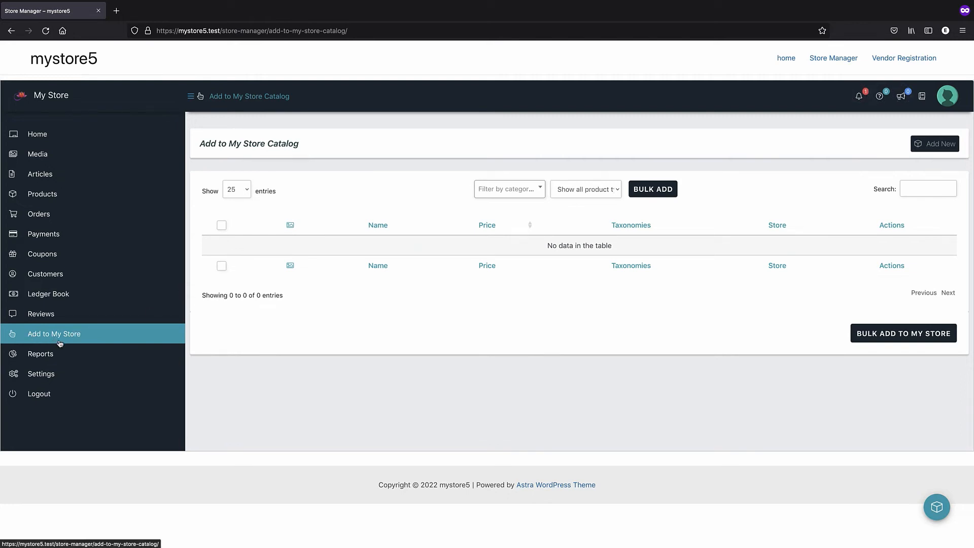
click(71, 356)
click(70, 379)
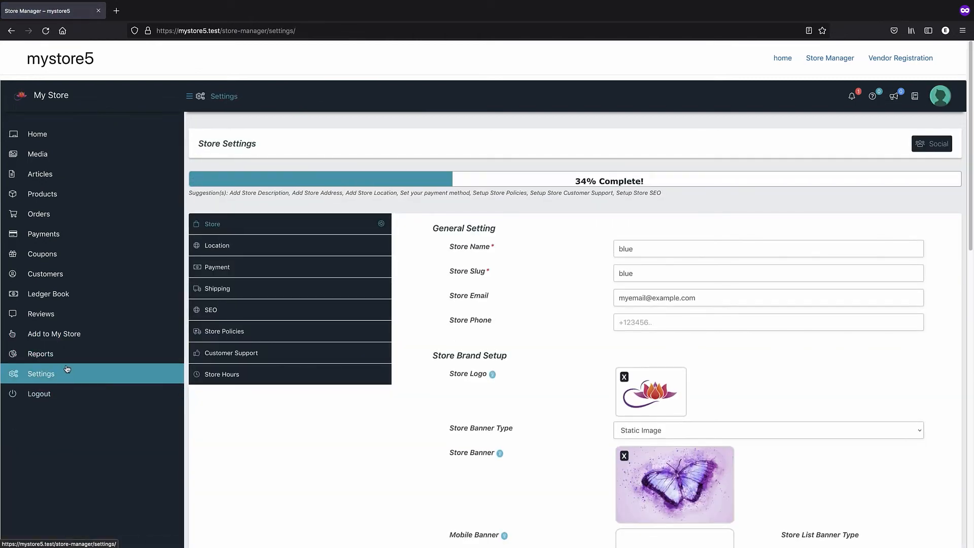
click(23, 97)
click(39, 12)
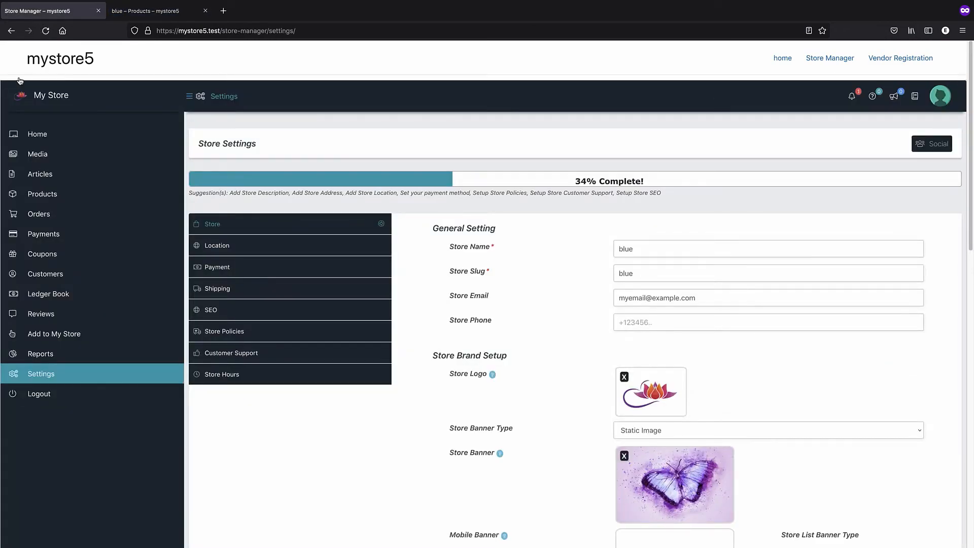
click(139, 9)
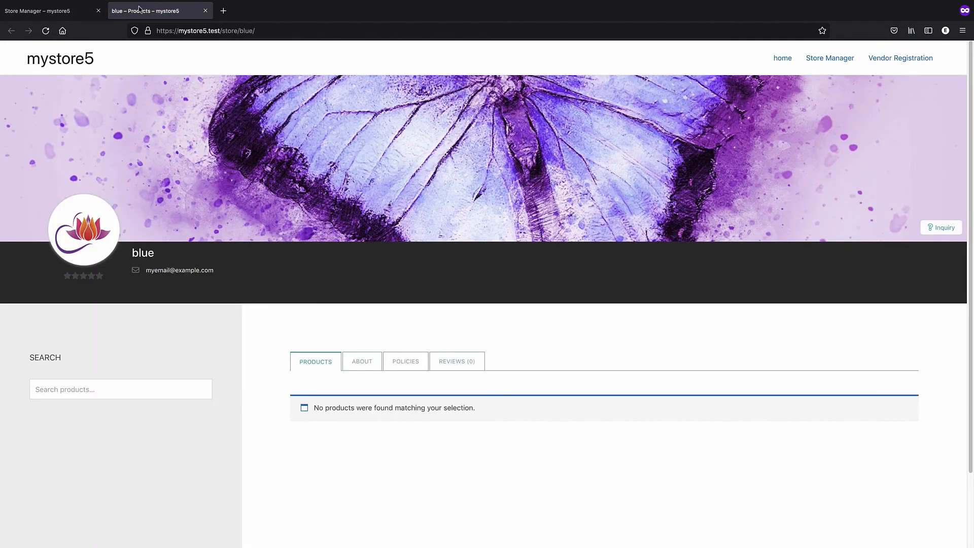
scroll(259, 132, down, 2)
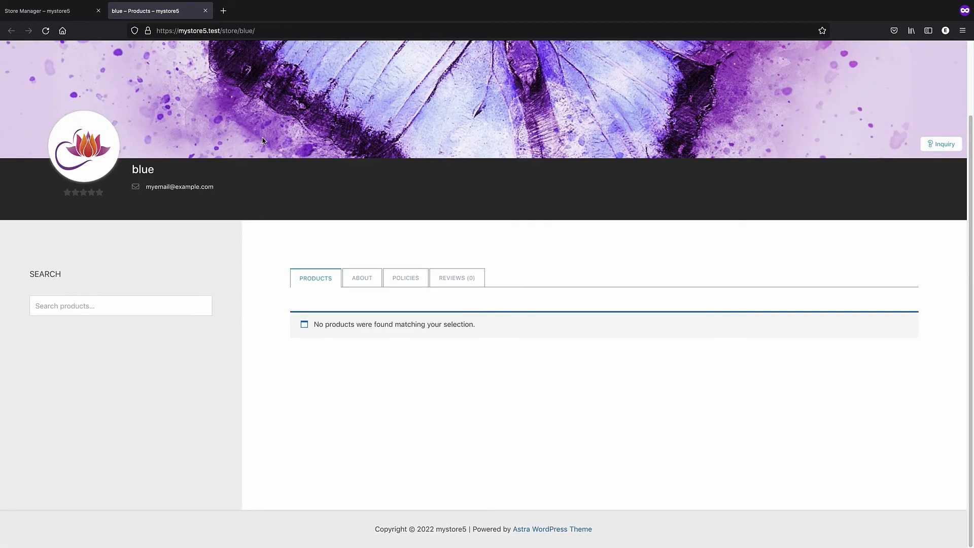
scroll(263, 141, up, 2)
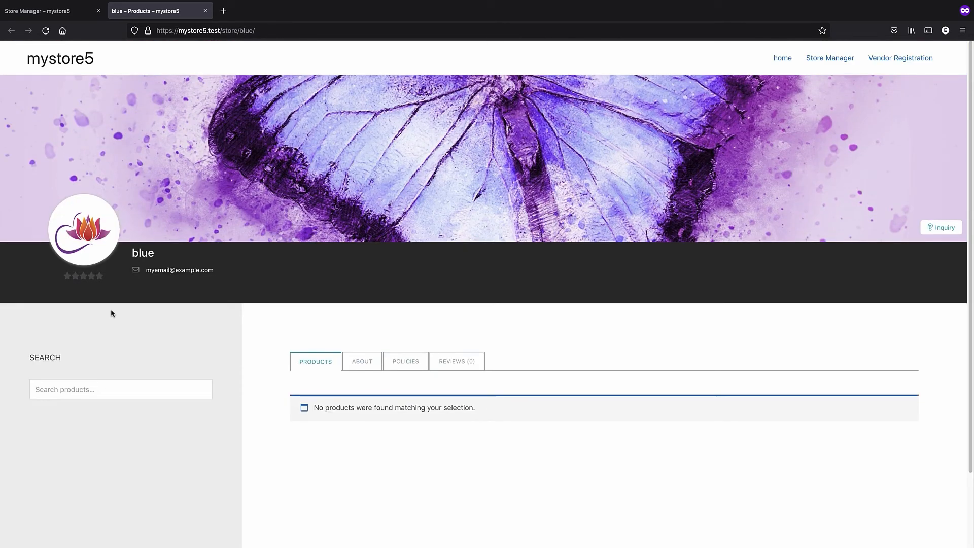
scroll(79, 280, down, 1)
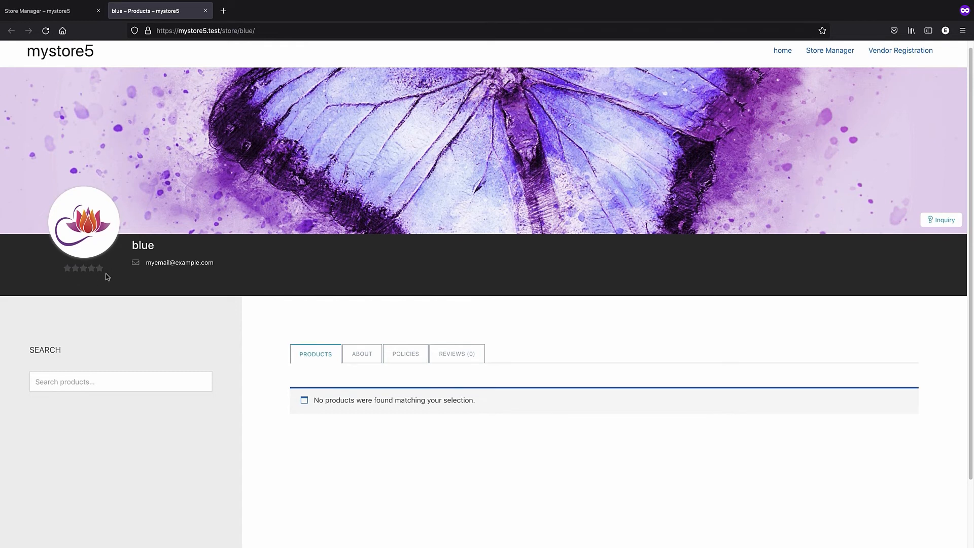
scroll(377, 389, down, 3)
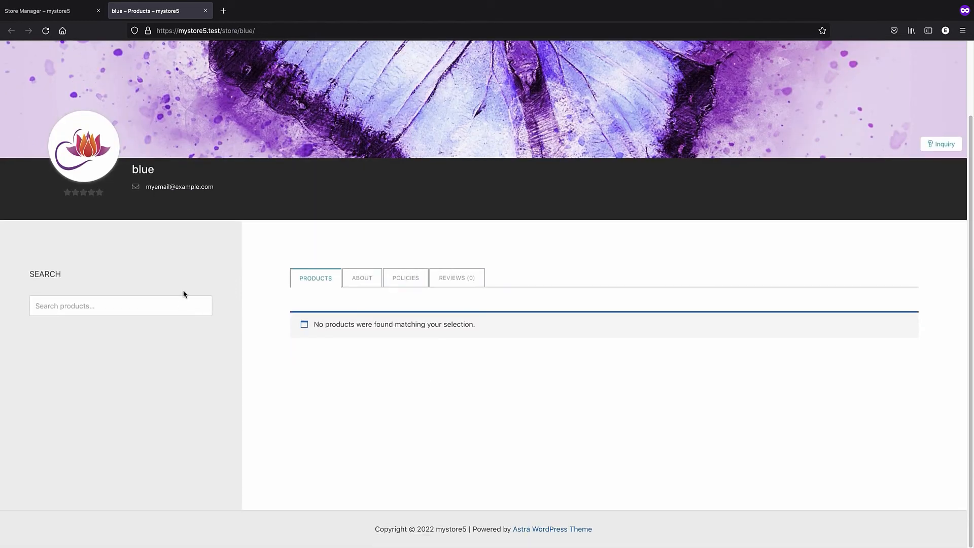
click(364, 287)
click(448, 283)
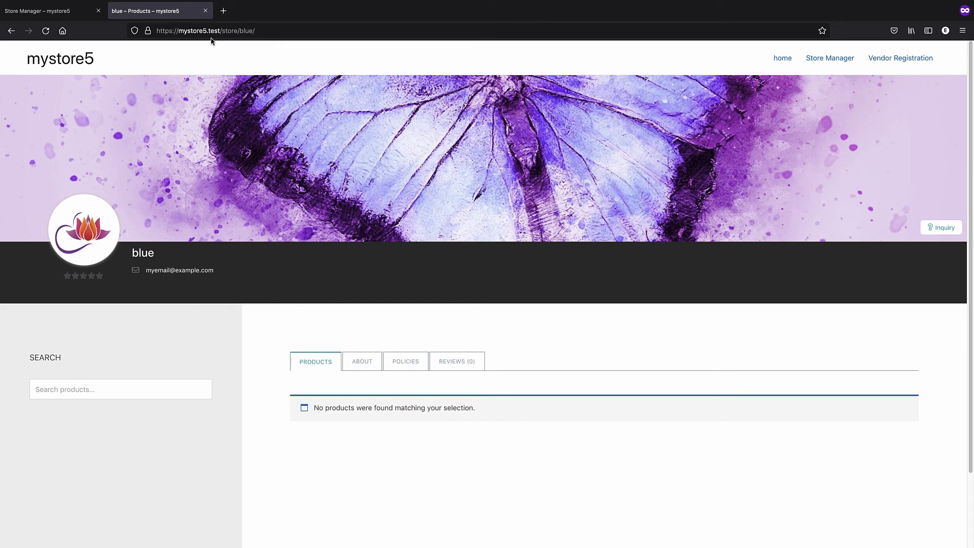
click(248, 32)
click(248, 32)
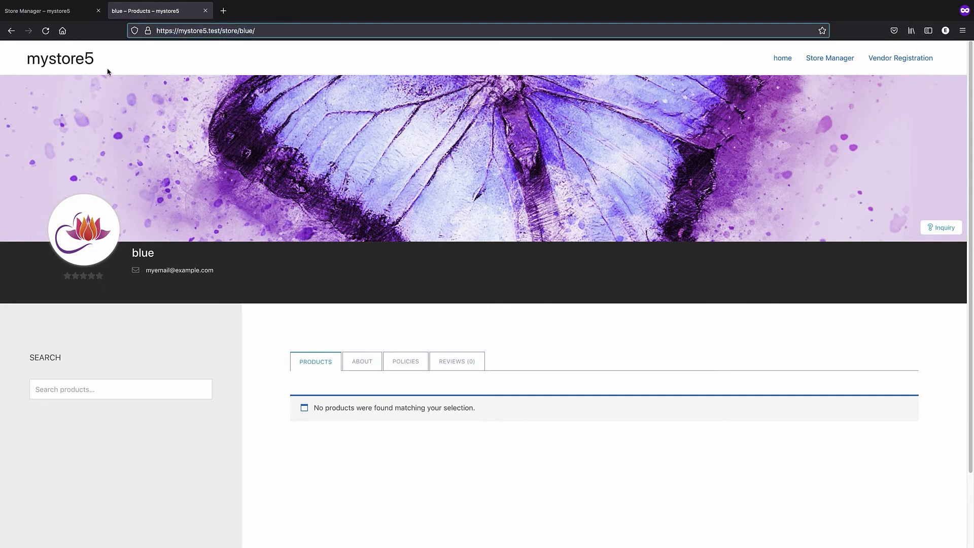
click(206, 11)
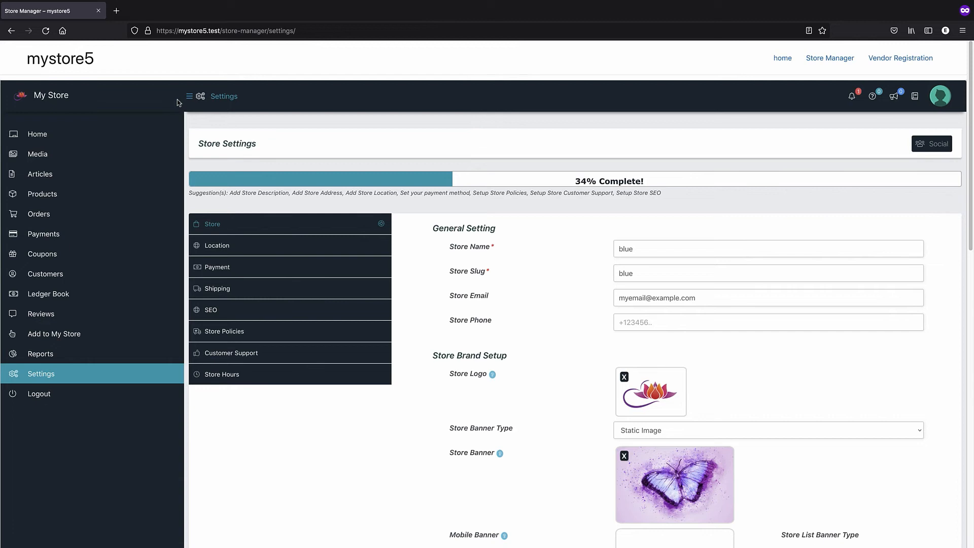
Start a new product from the vendor's Products list and keep it a simple product
mouse_move(69, 204)
click(65, 197)
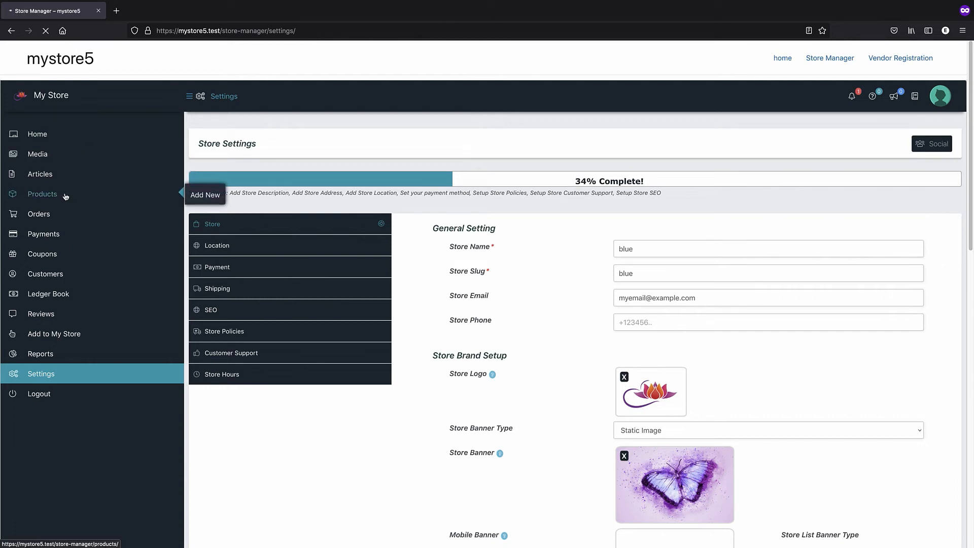
click(911, 147)
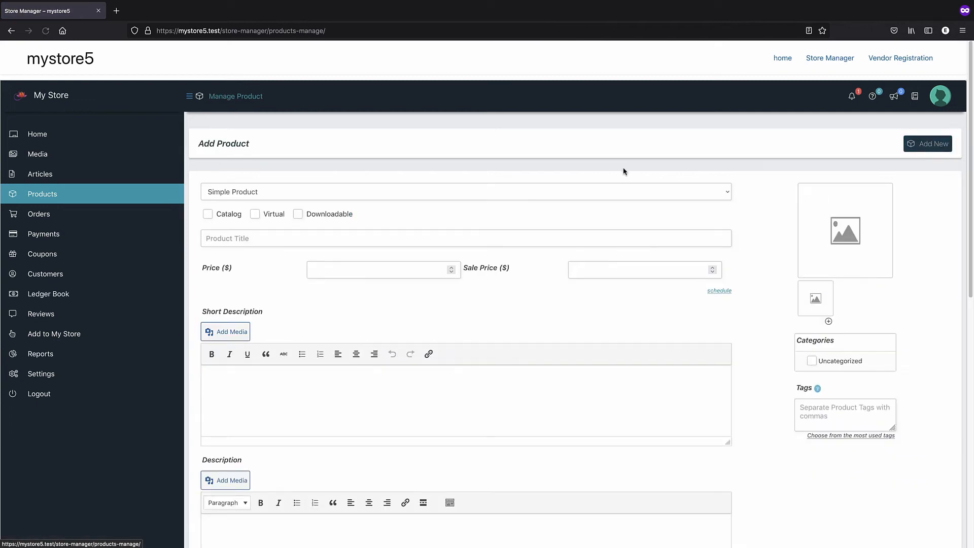
scroll(270, 228, down, 7)
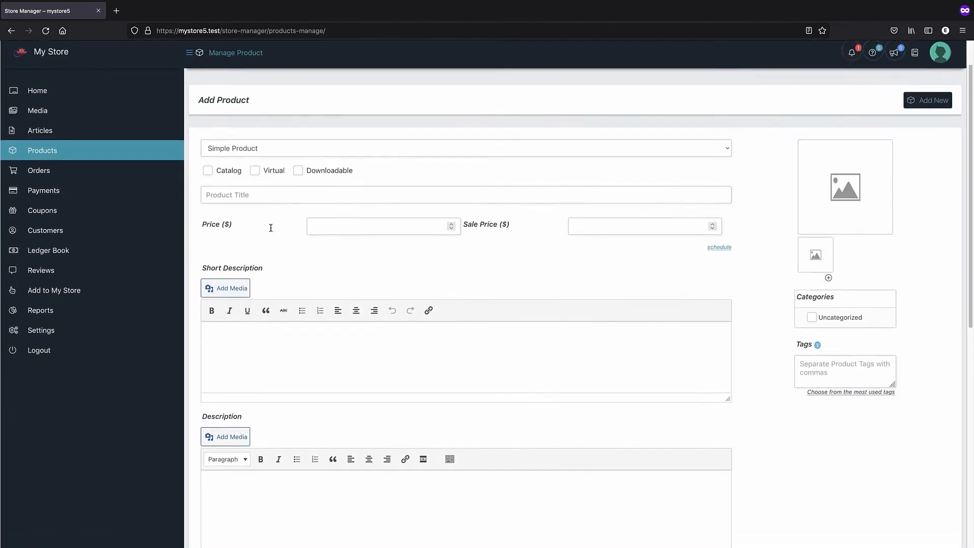
scroll(281, 206, up, 7)
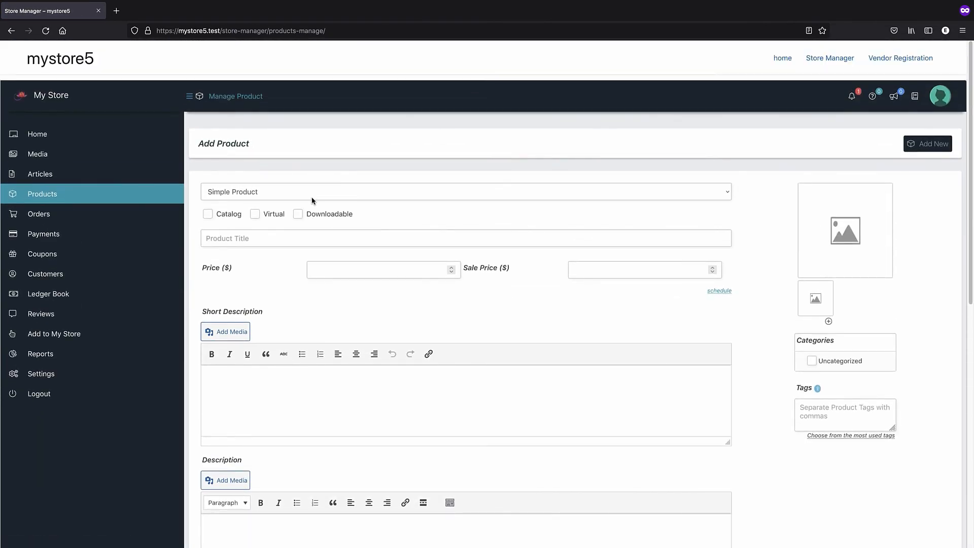
click(261, 194)
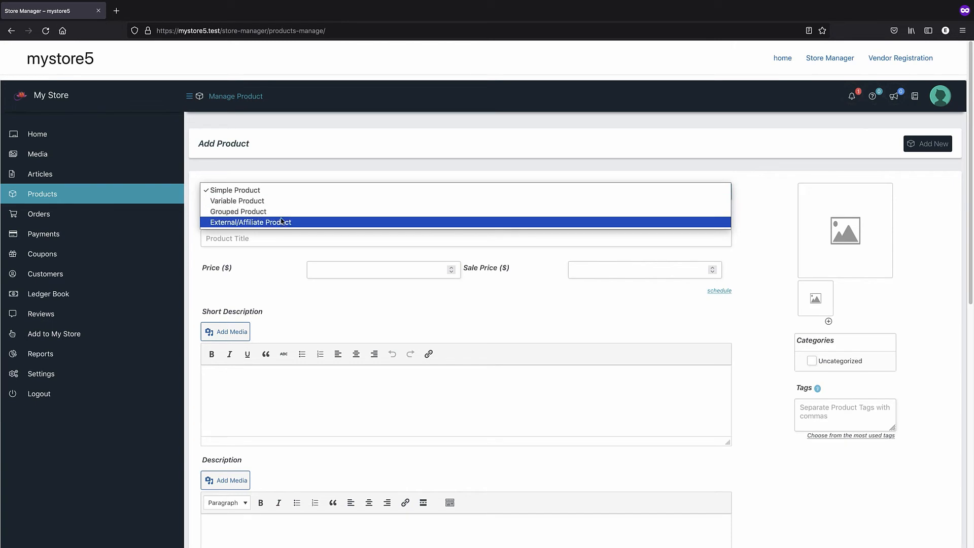
click(278, 248)
Title the product 'shirt 1' with regular price 15 and sale price 10
click(244, 238)
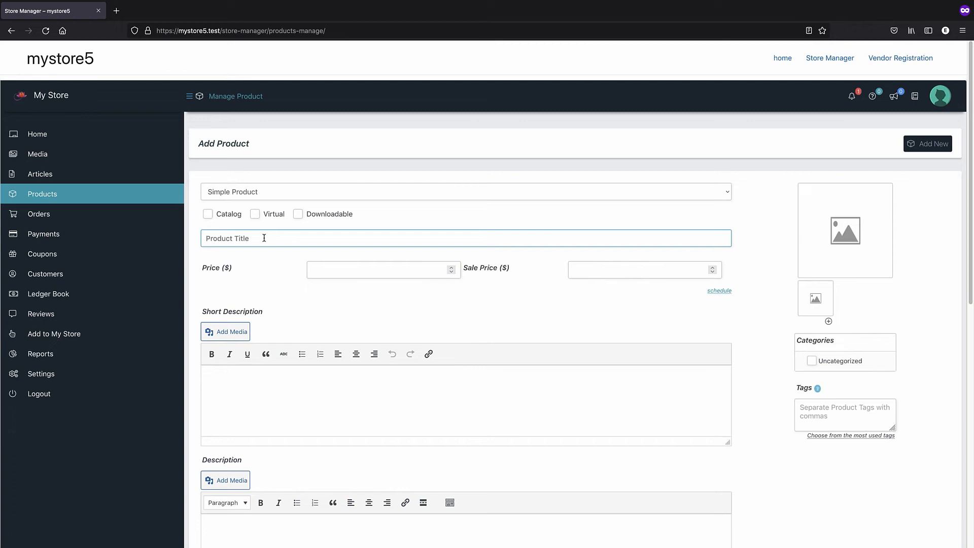
text(shirt 1)
click(309, 277)
text(15)
click(689, 275)
text(10)
Use 'awesome shirt' as both the short and the full description
click(240, 397)
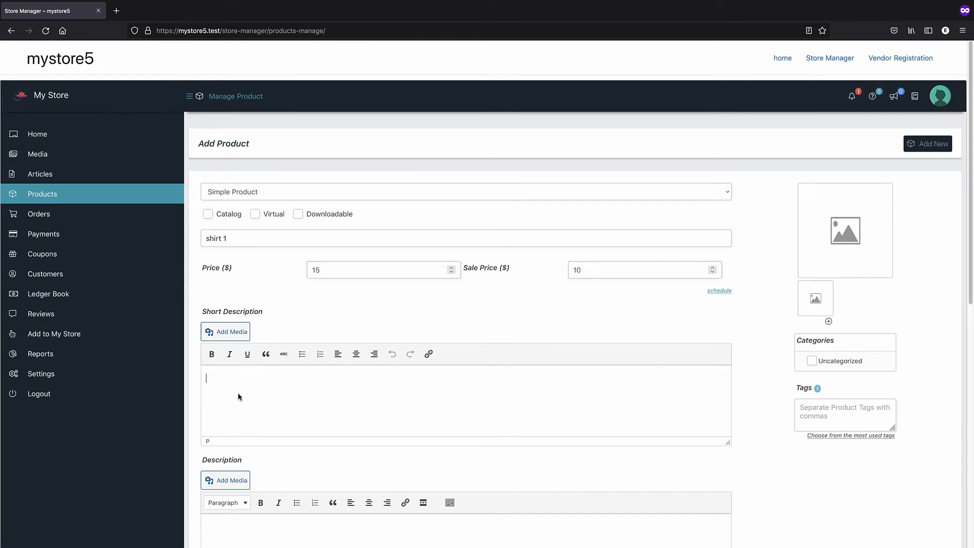
text(awesome shirt)
scroll(249, 406, down, 3)
click(277, 448)
triple_click(267, 300)
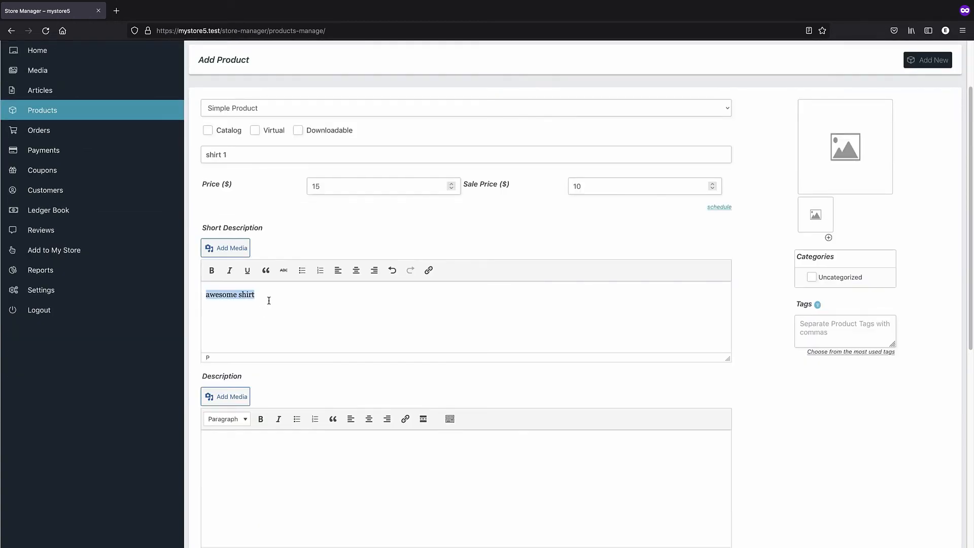
text(awesome shirt)
Review the Linked Products, Attributes and Shipping settings for shirt 1
scroll(292, 450, down, 5)
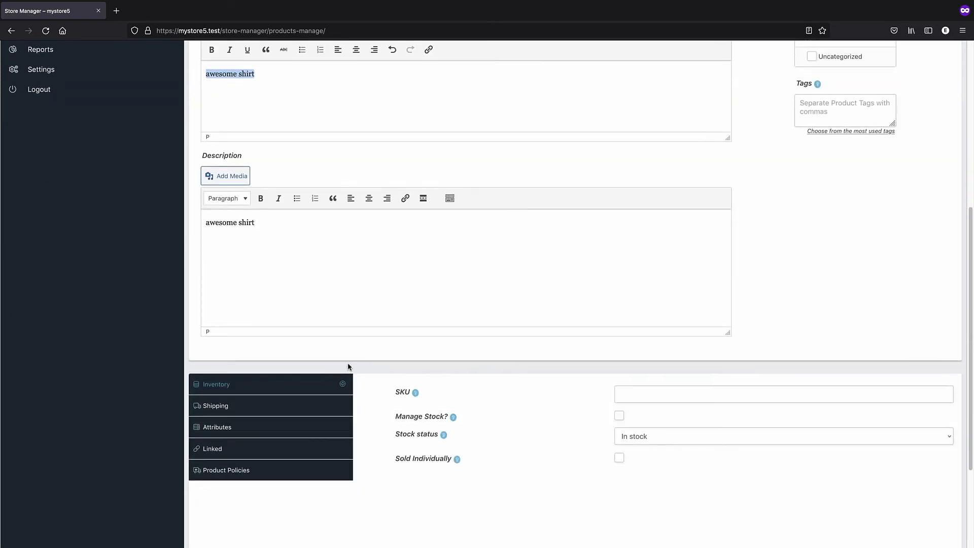
click(264, 450)
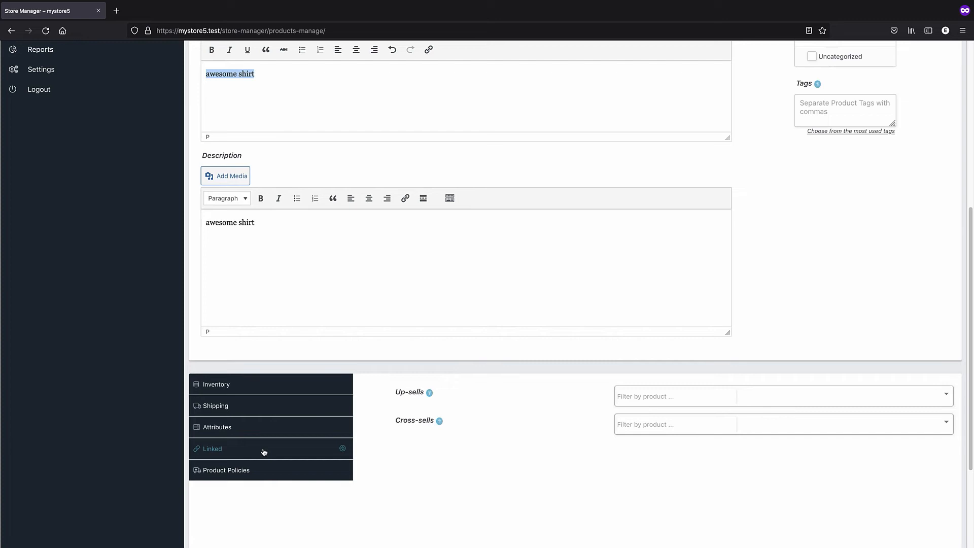
click(270, 427)
click(260, 415)
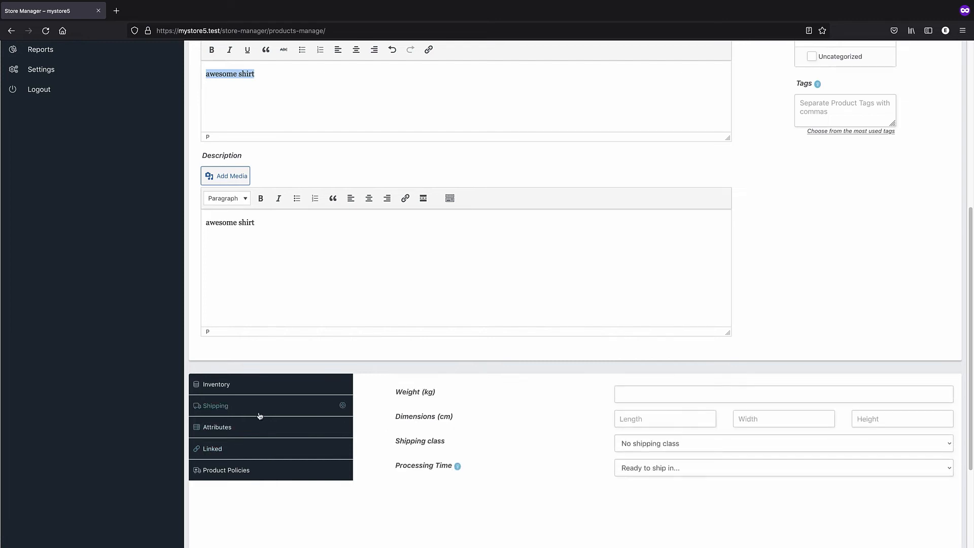
scroll(572, 272, up, 6)
Set the red shirt picture from the Media Library as the product image
click(820, 228)
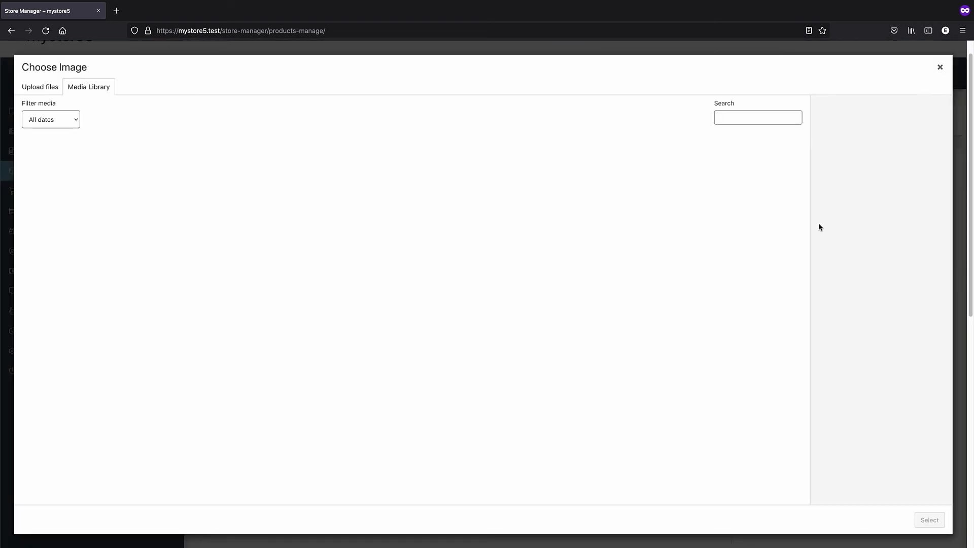
click(48, 165)
click(929, 520)
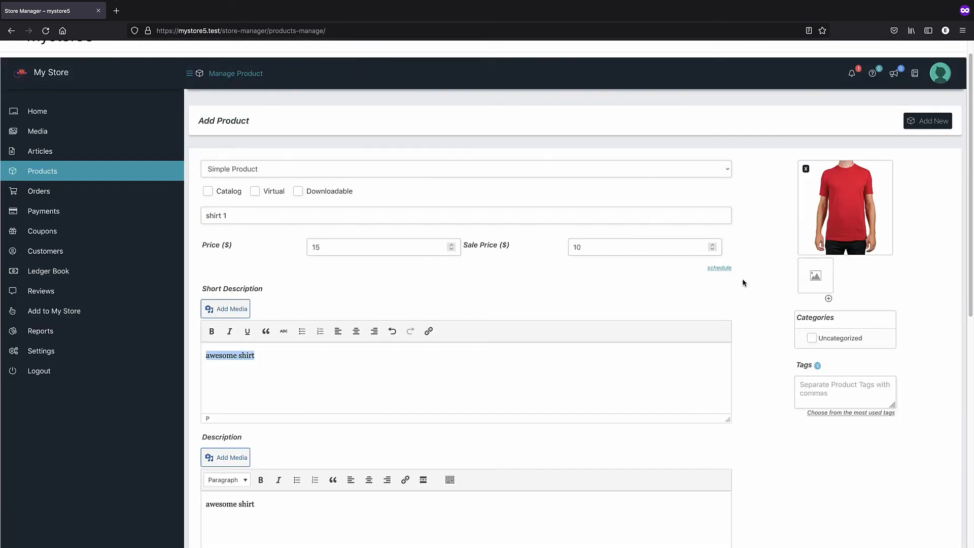
Submit shirt 1 for publishing and return to the product list
scroll(761, 299, down, 1)
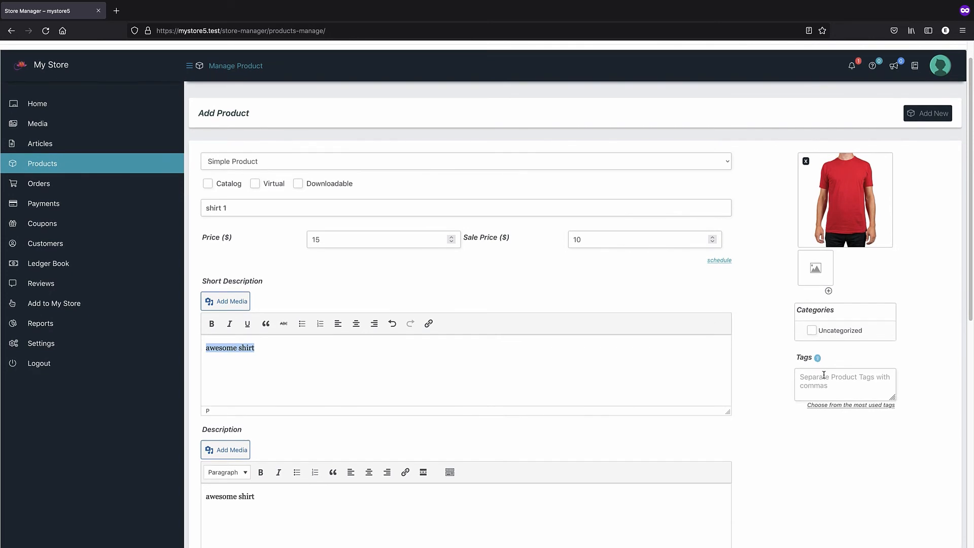
scroll(735, 352, down, 8)
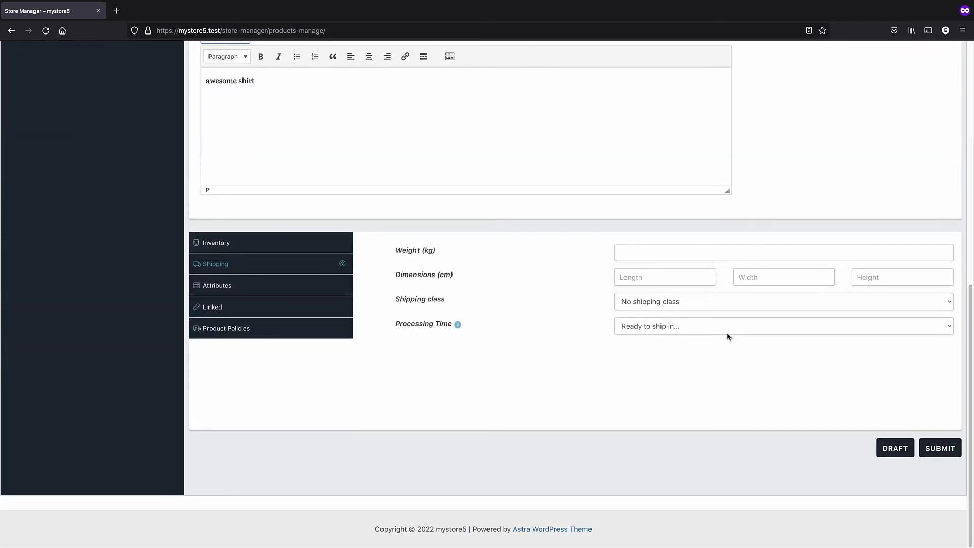
click(936, 447)
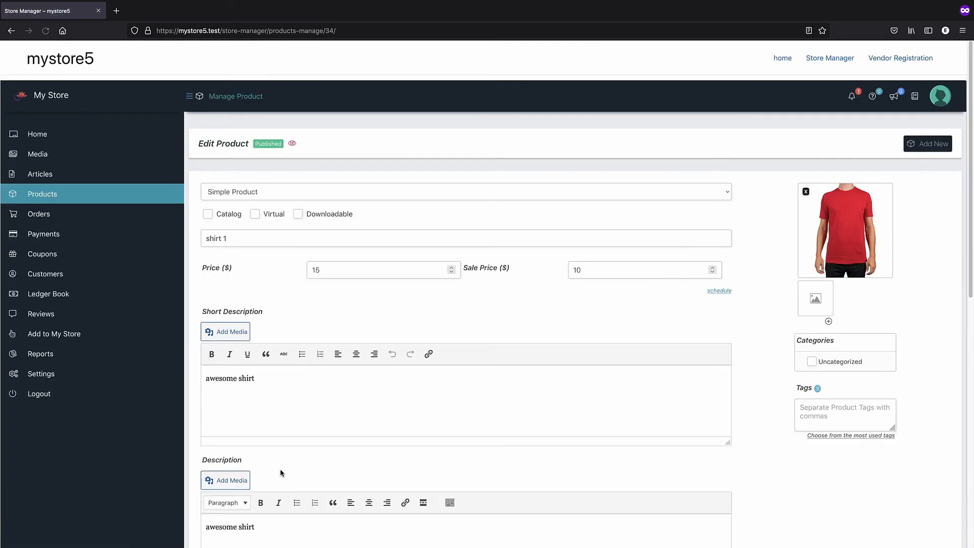
click(31, 196)
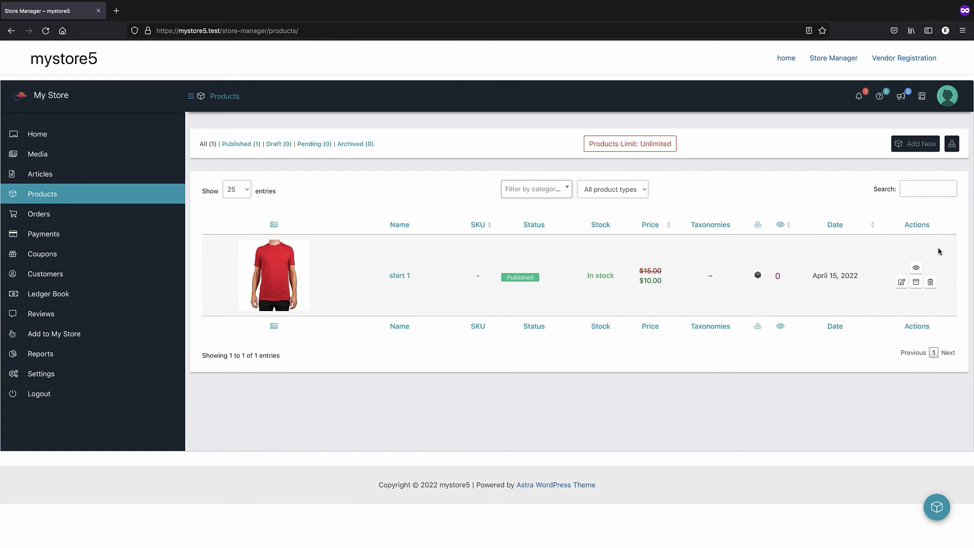
Open shirt 1's product page and look over the blue vendor's store page
click(917, 268)
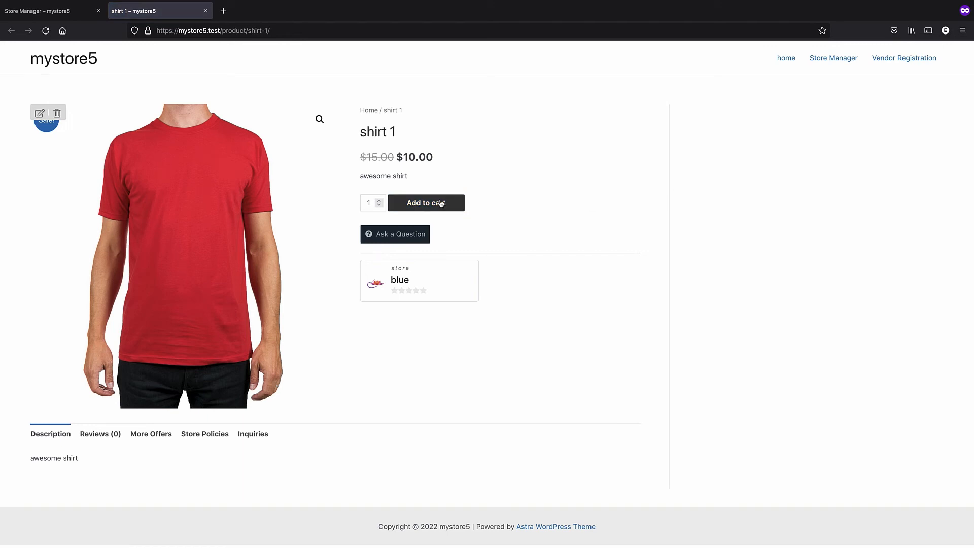
click(402, 282)
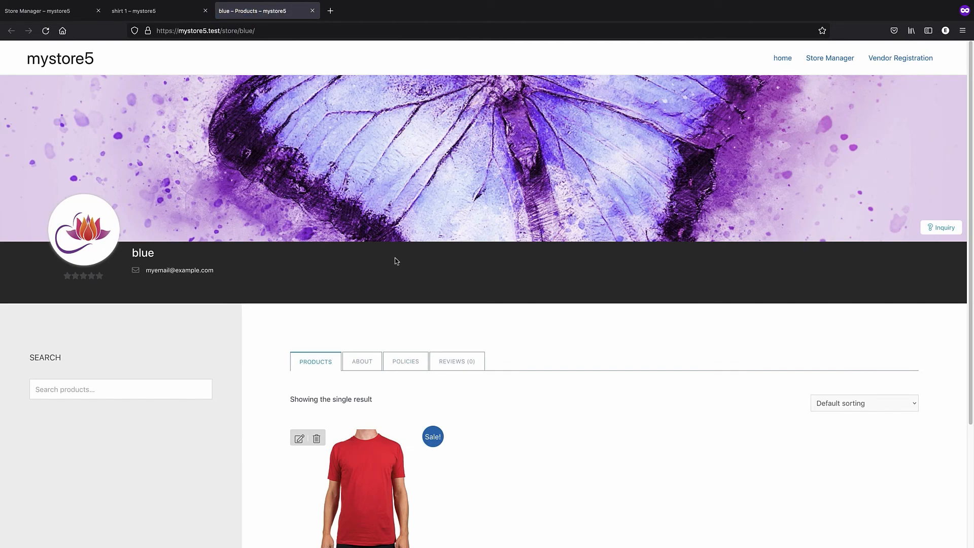
scroll(397, 261, down, 3)
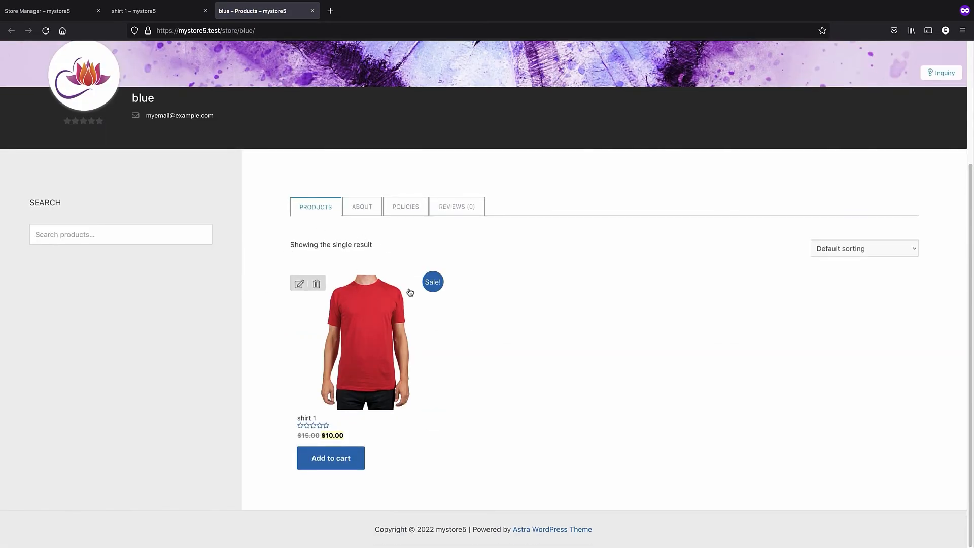
scroll(401, 282, up, 3)
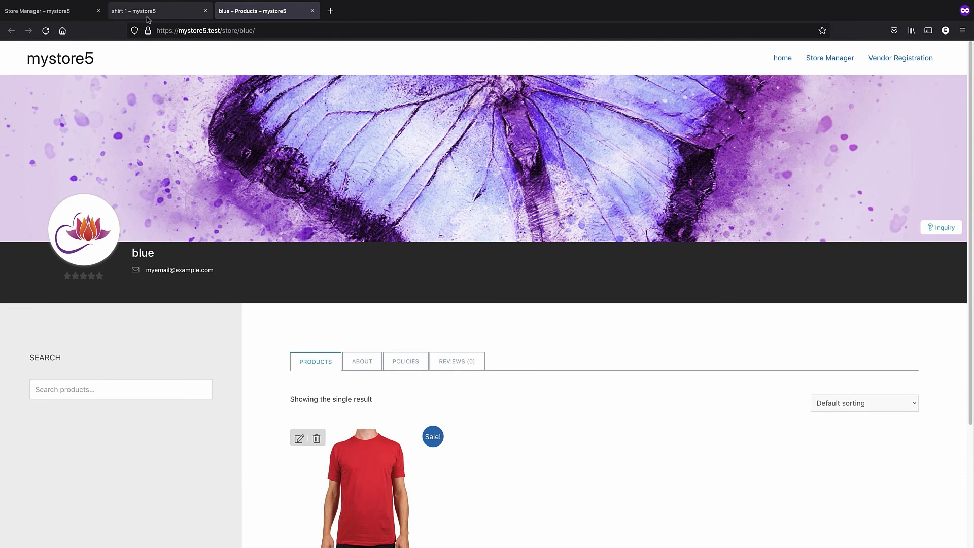
click(147, 18)
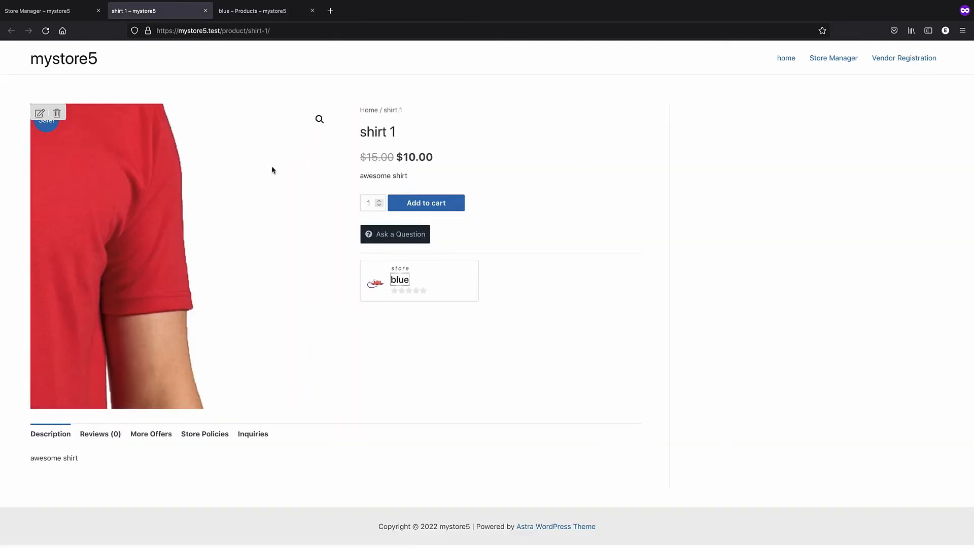
Add shirt 1 to the cart, view the $10.00 cart, and edit the page address
click(439, 203)
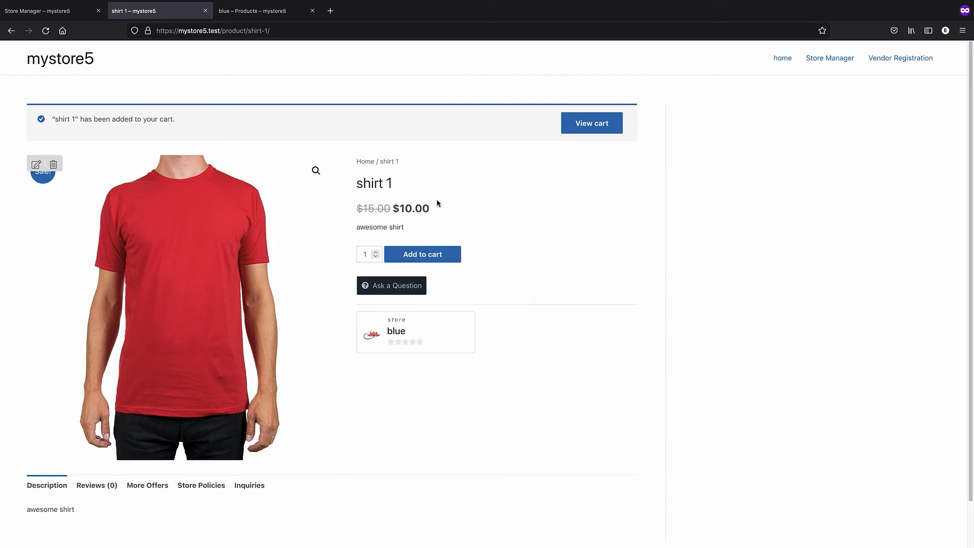
click(580, 133)
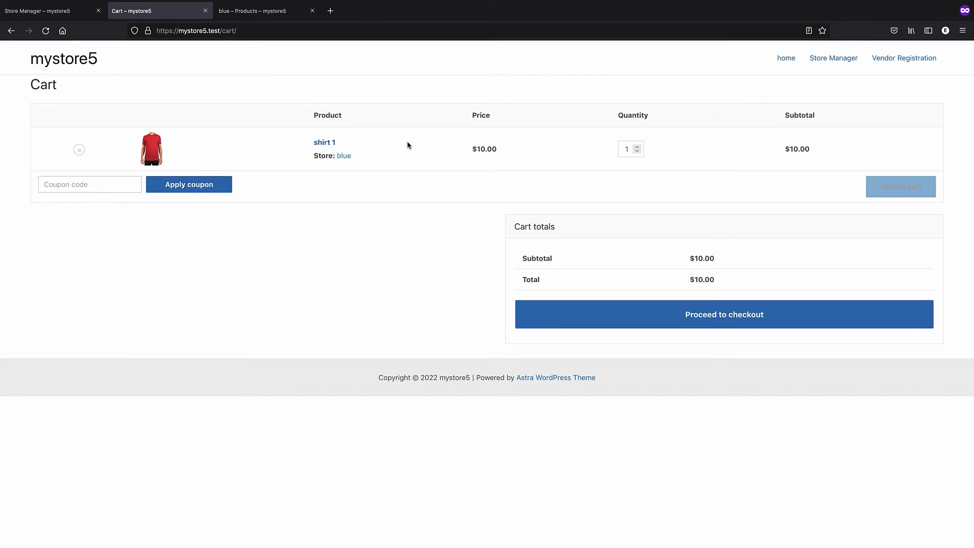
click(242, 30)
key(Right)
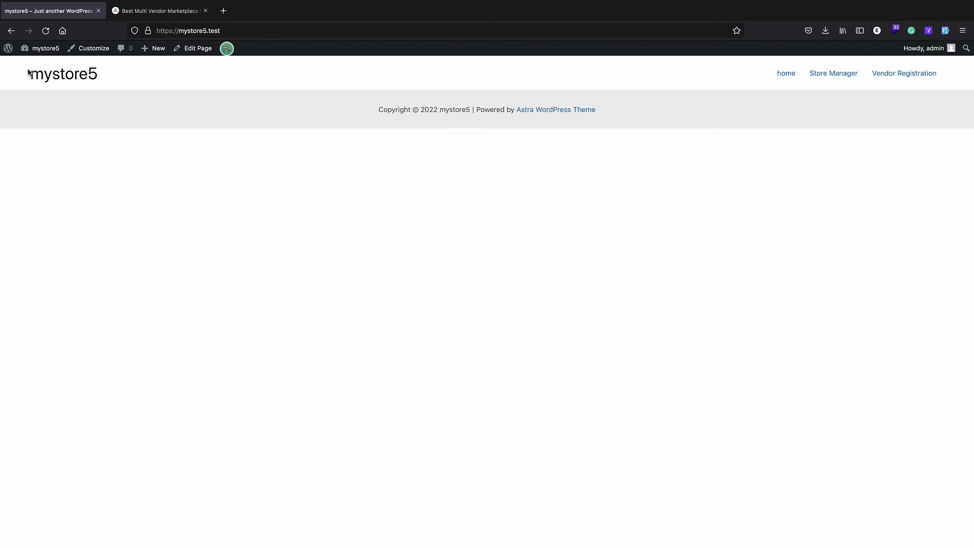
Leave the public marketplace site and open the admin's Store Manager dashboard
click(13, 53)
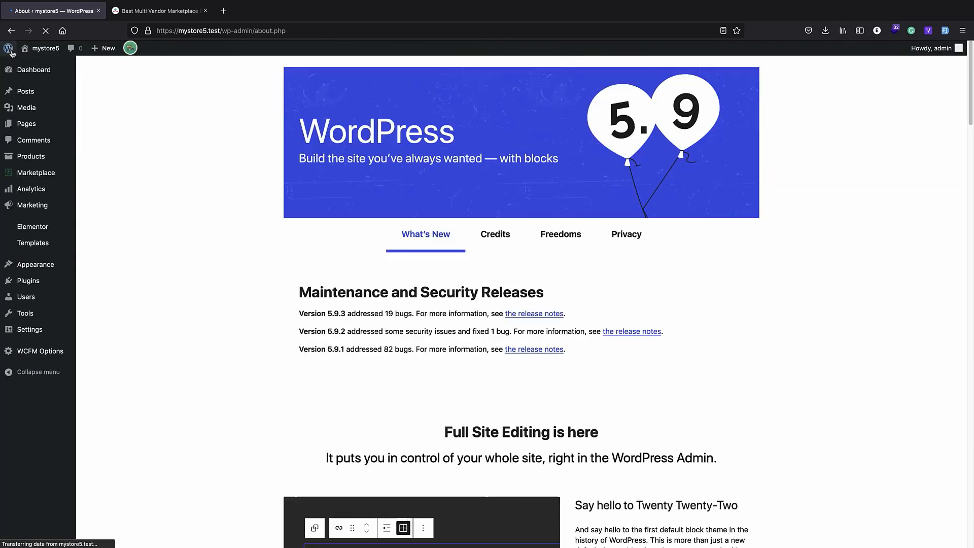
click(25, 53)
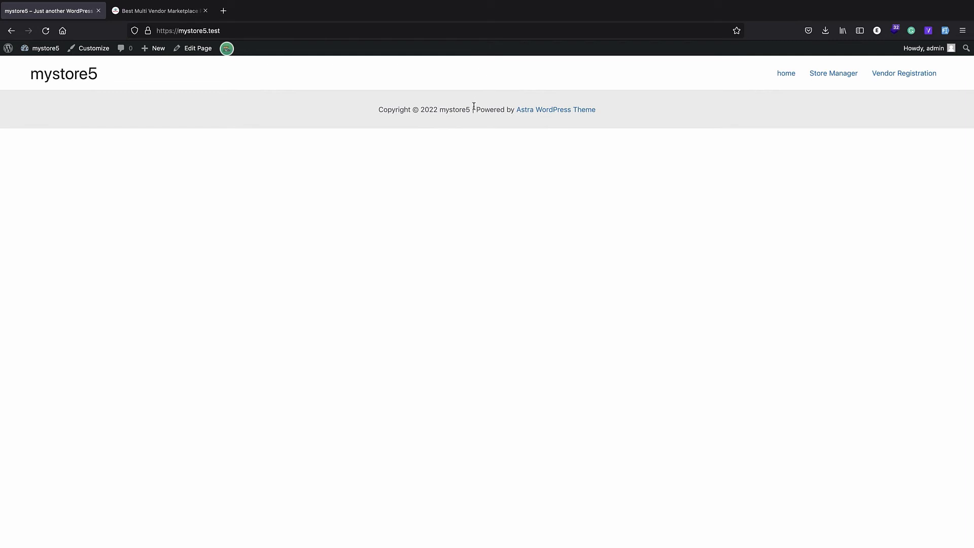
click(205, 11)
click(839, 82)
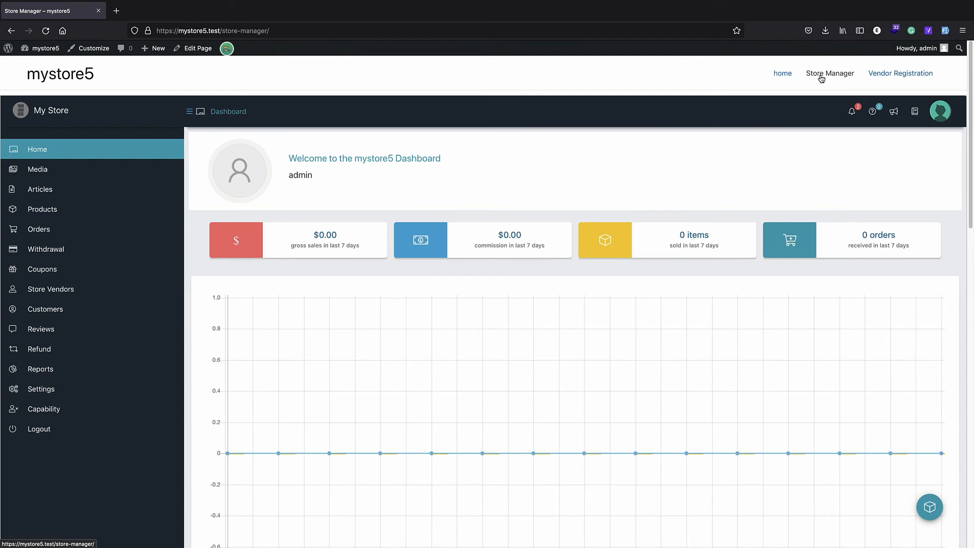
Check the Products and Store Vendors listings, then return to the dashboard Home
click(98, 208)
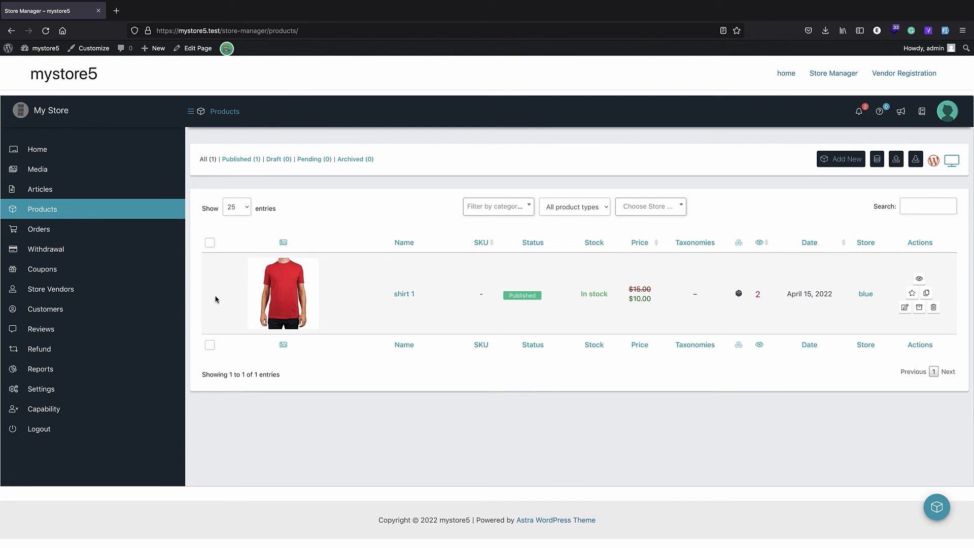
mouse_move(99, 306)
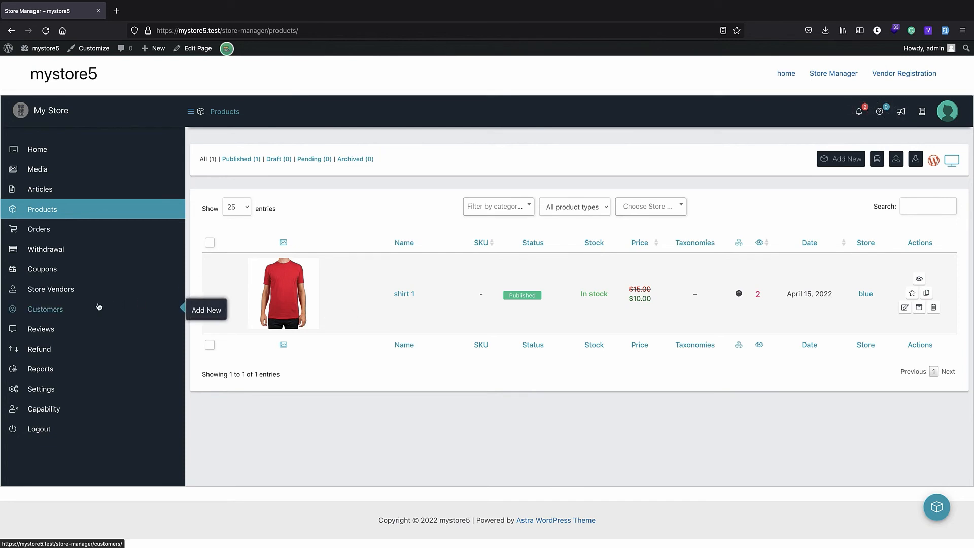
click(52, 294)
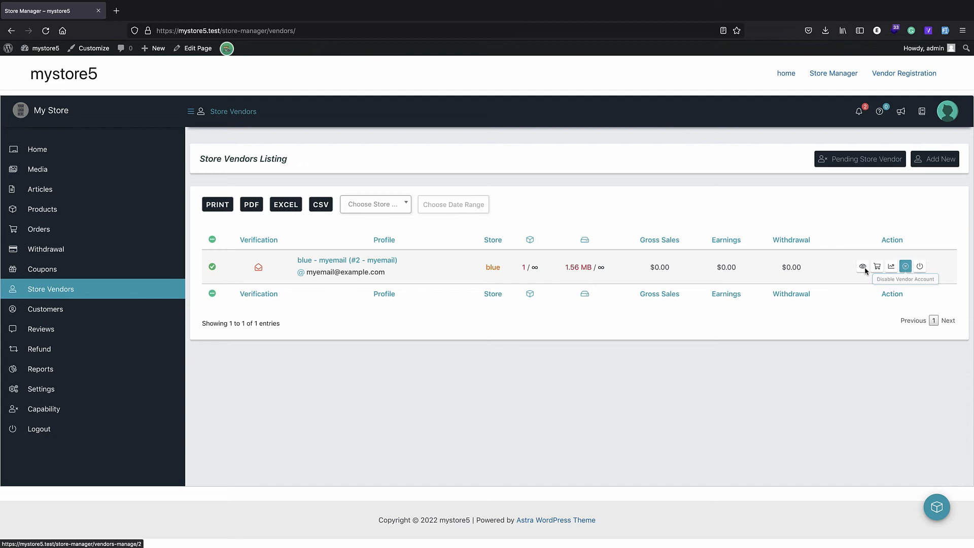
click(46, 154)
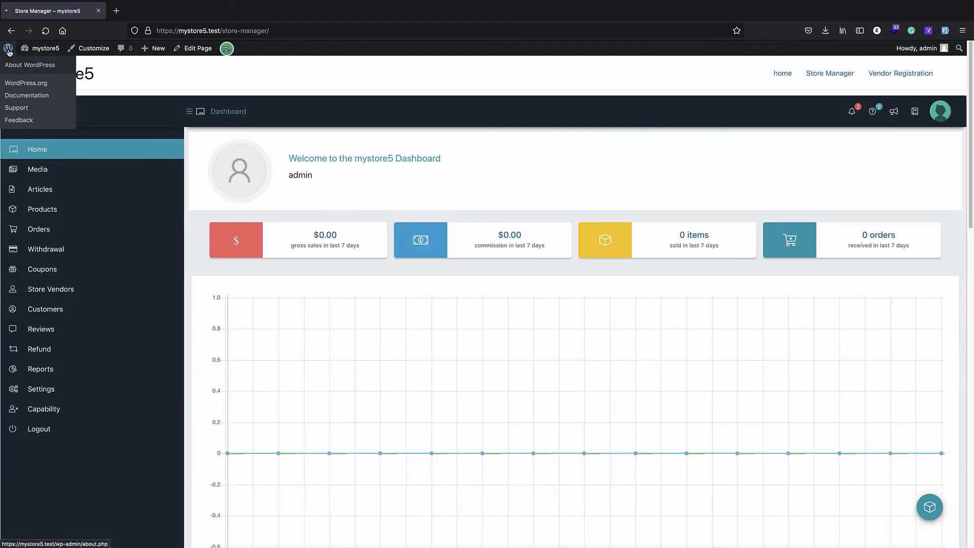
Reopen Store Manager from the WordPress menu and go to its Settings
click(16, 61)
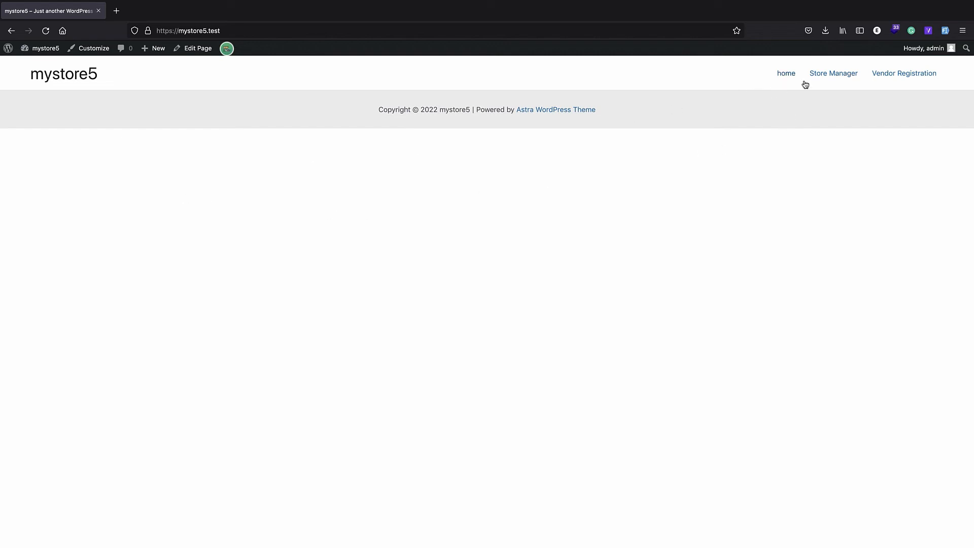
click(818, 75)
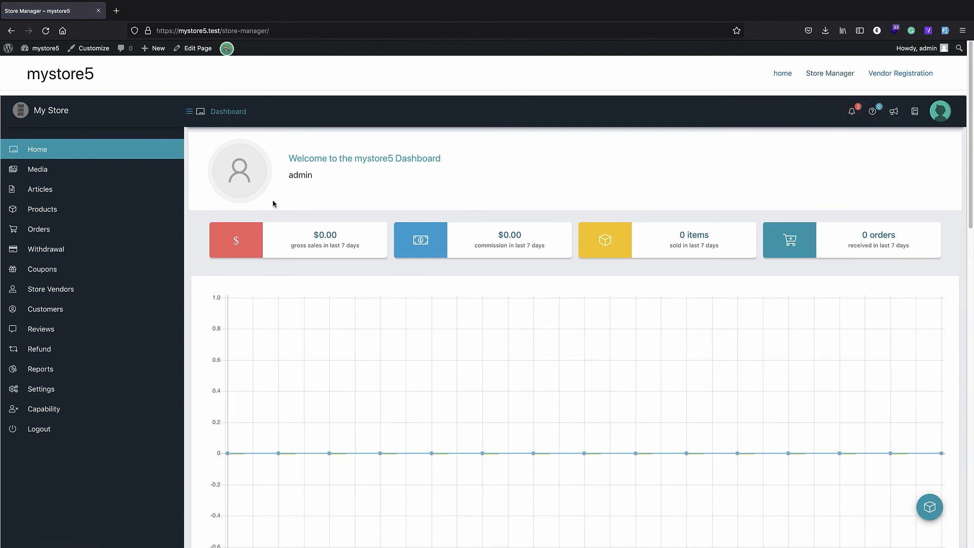
click(78, 389)
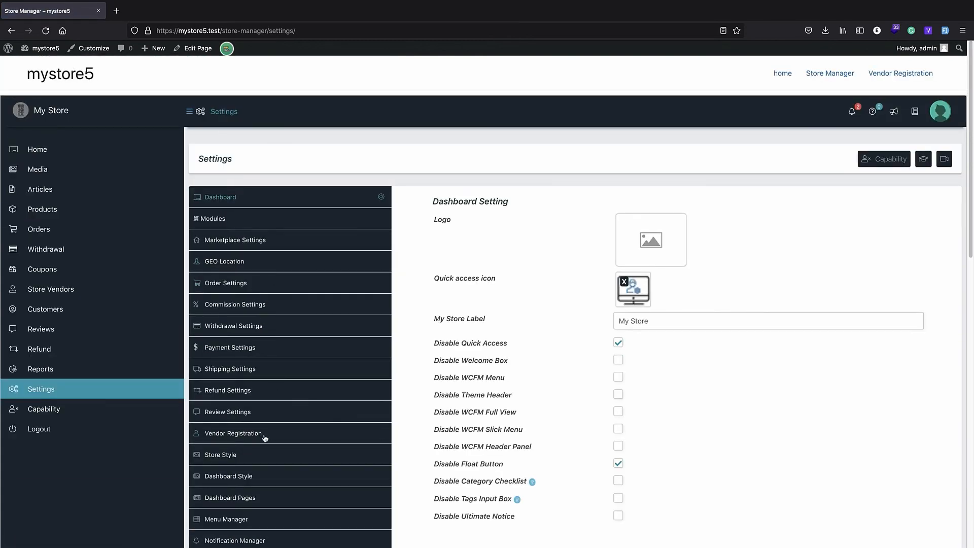
Open Vendor Registration settings and toggle Email Verification and Terms & Conditions
click(268, 433)
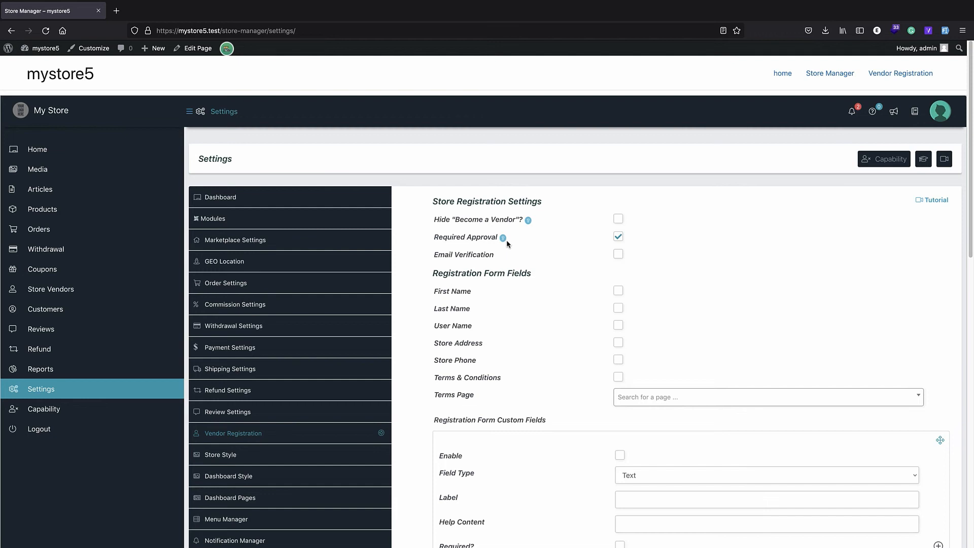
click(618, 254)
scroll(579, 233, down, 1)
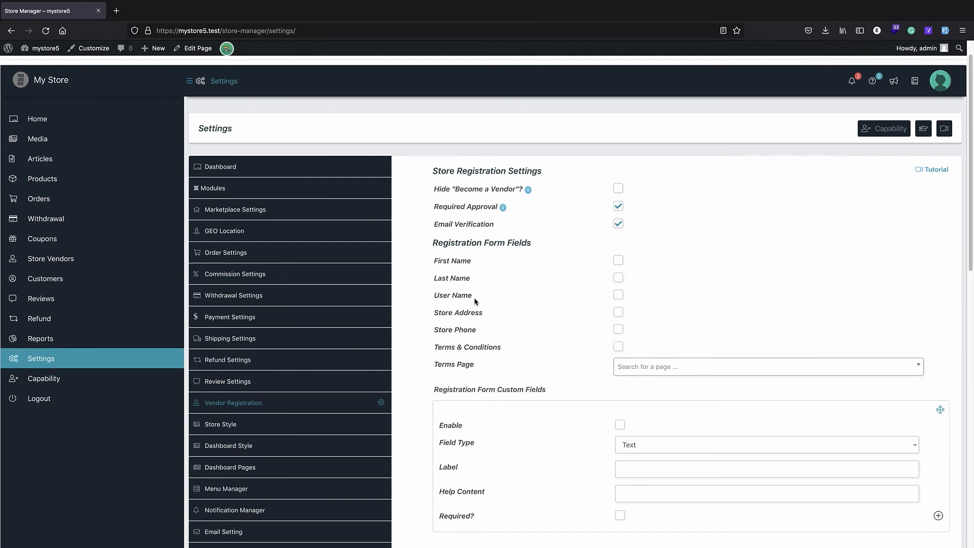
scroll(478, 333, down, 1)
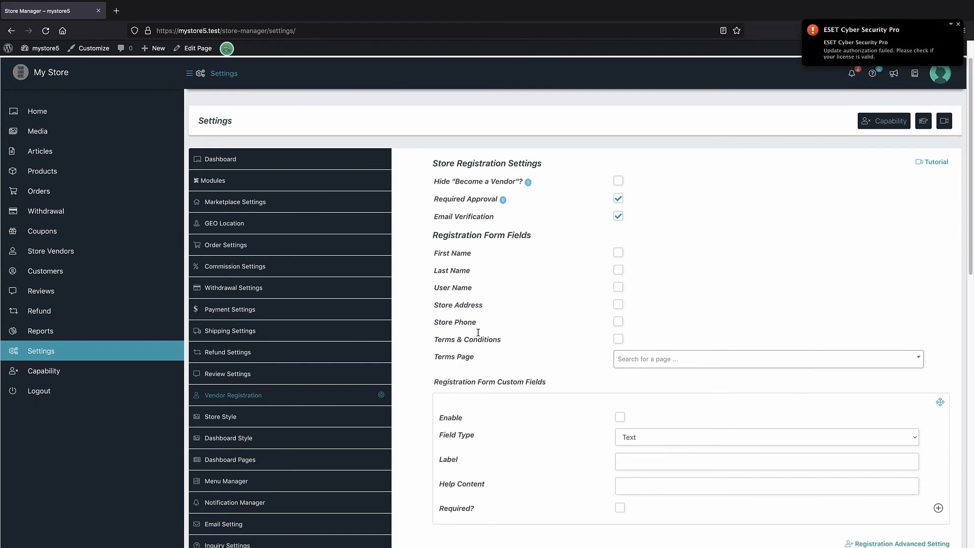
click(618, 340)
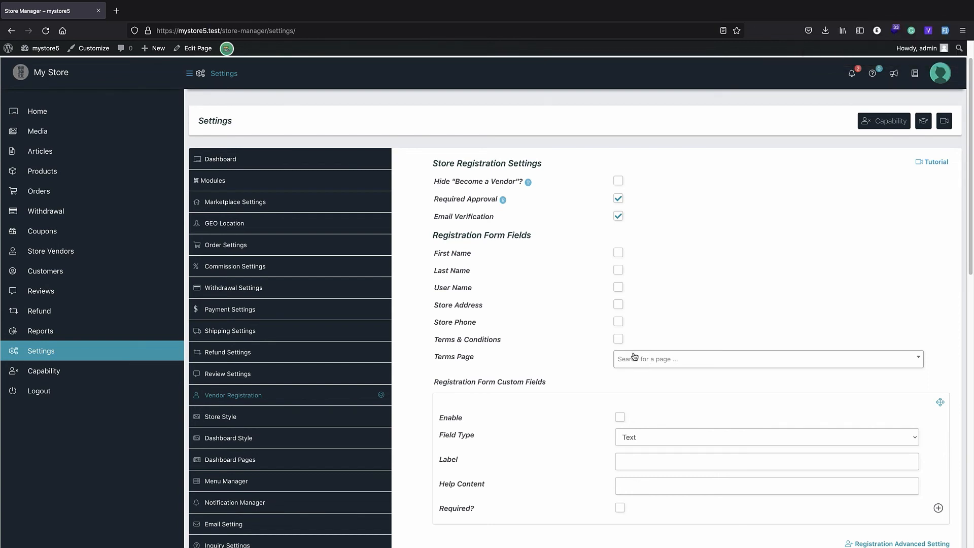
Untick Required Approval and Email Verification, then return to the mystore5 homepage
scroll(634, 357, down, 3)
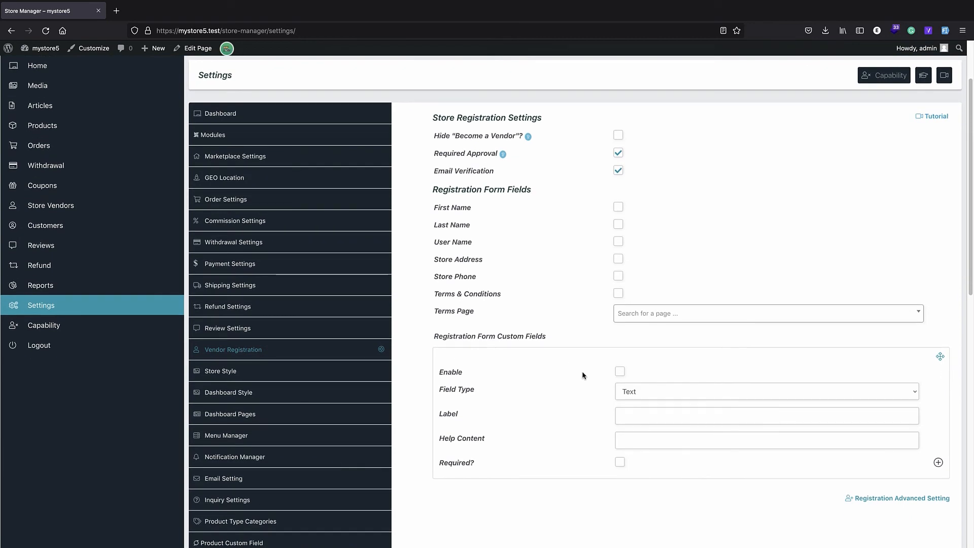
scroll(583, 376, down, 2)
scroll(582, 371, up, 3)
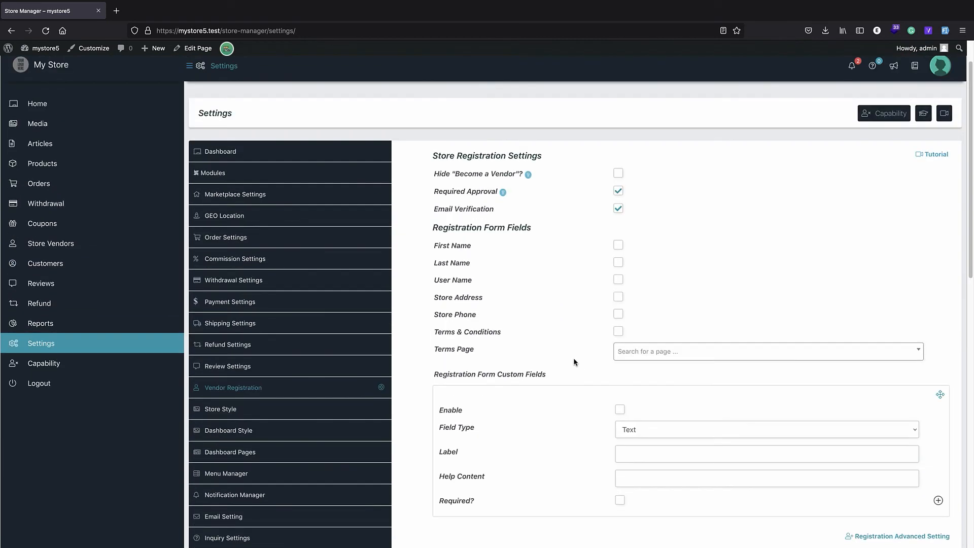
click(620, 192)
click(618, 210)
scroll(63, 71, up, 2)
click(52, 77)
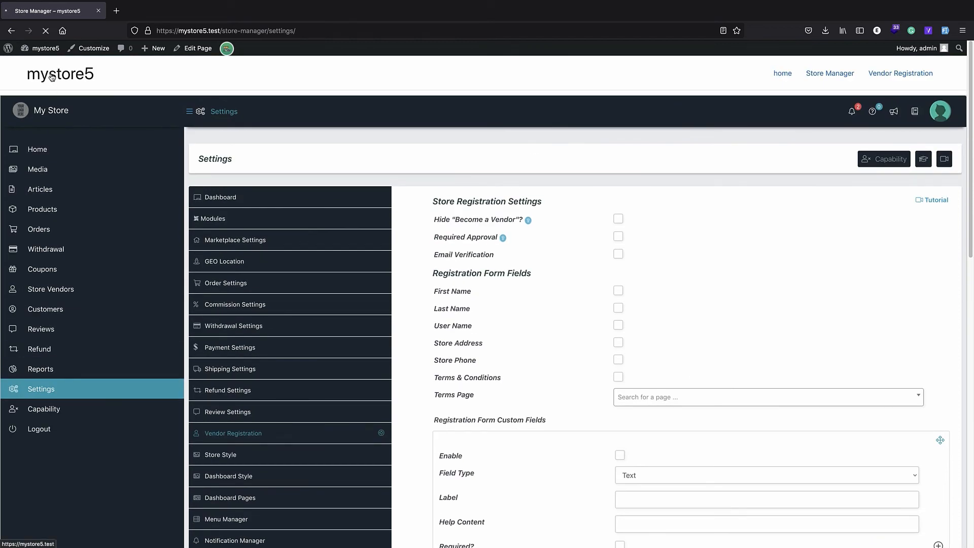
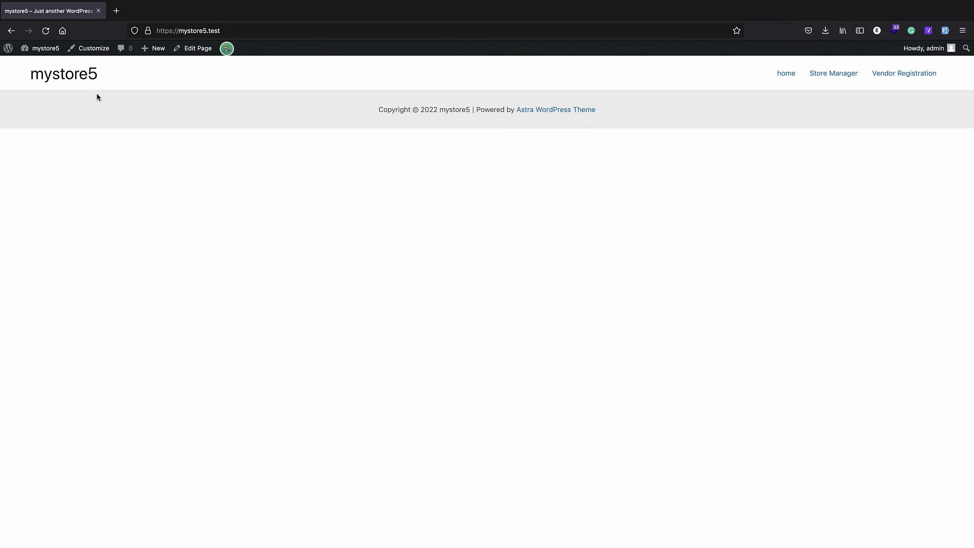
Open the mystore5 home page from the storefront in the Elementor editor
click(196, 49)
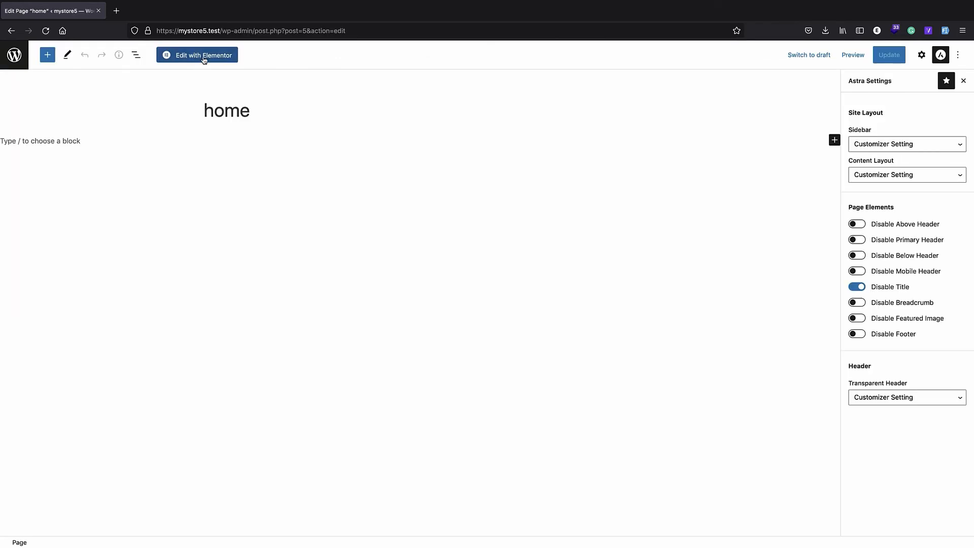
click(204, 56)
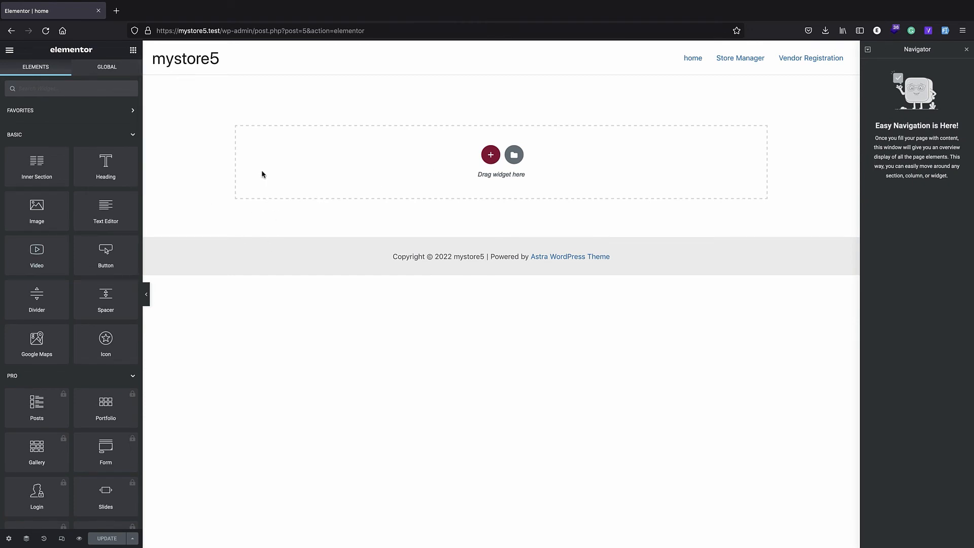
Place the WordPress Product Search widget in the empty top section and update the page
scroll(104, 254, down, 15)
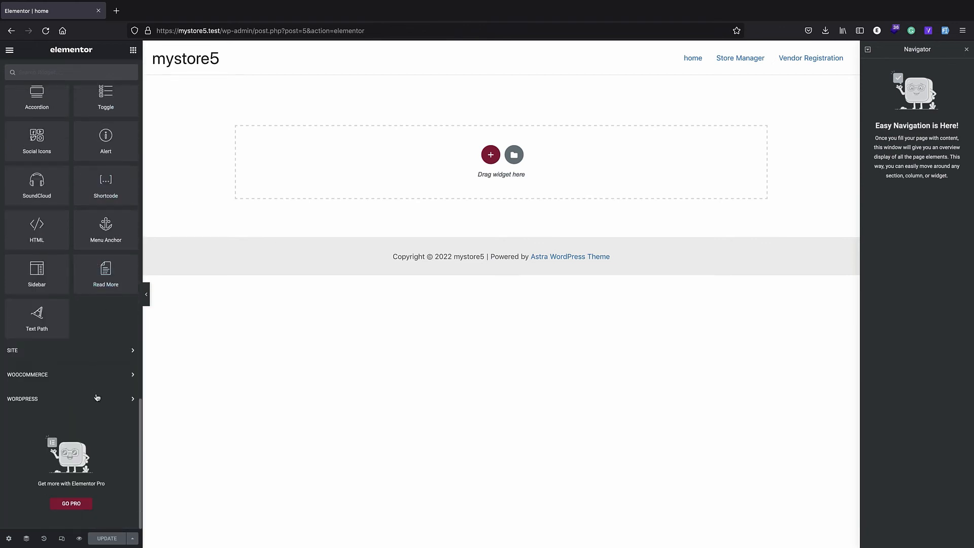
click(97, 398)
scroll(89, 345, down, 5)
scroll(85, 319, down, 15)
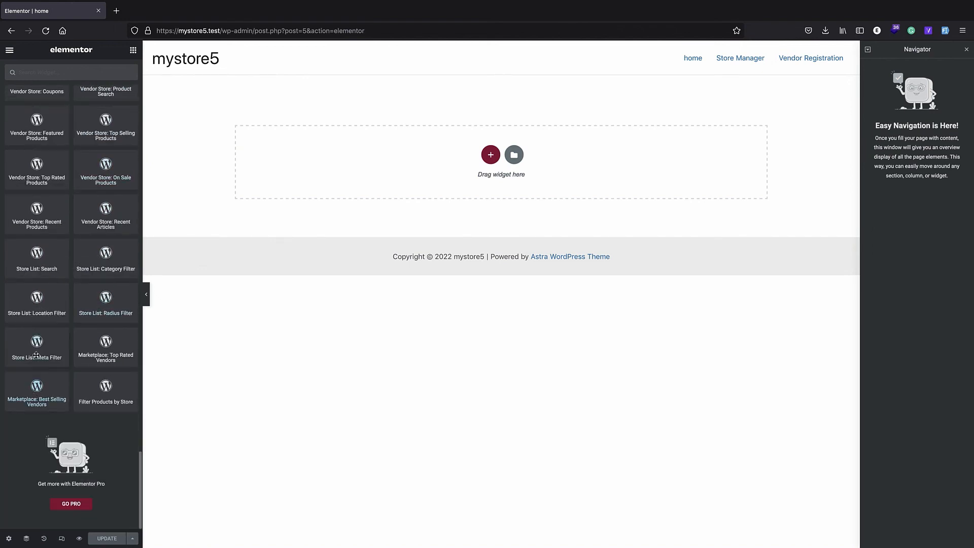
scroll(45, 326, up, 1)
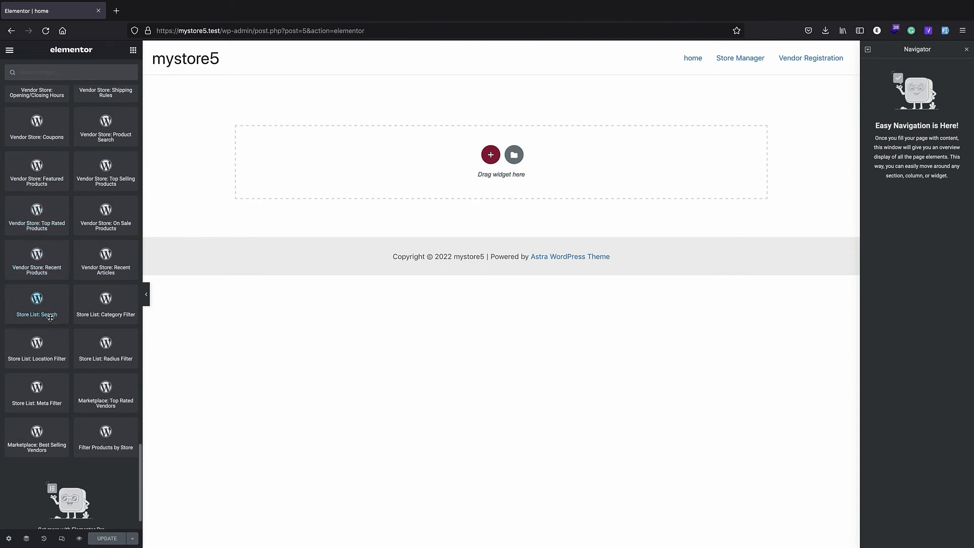
scroll(50, 317, up, 5)
scroll(61, 295, up, 10)
scroll(64, 247, up, 3)
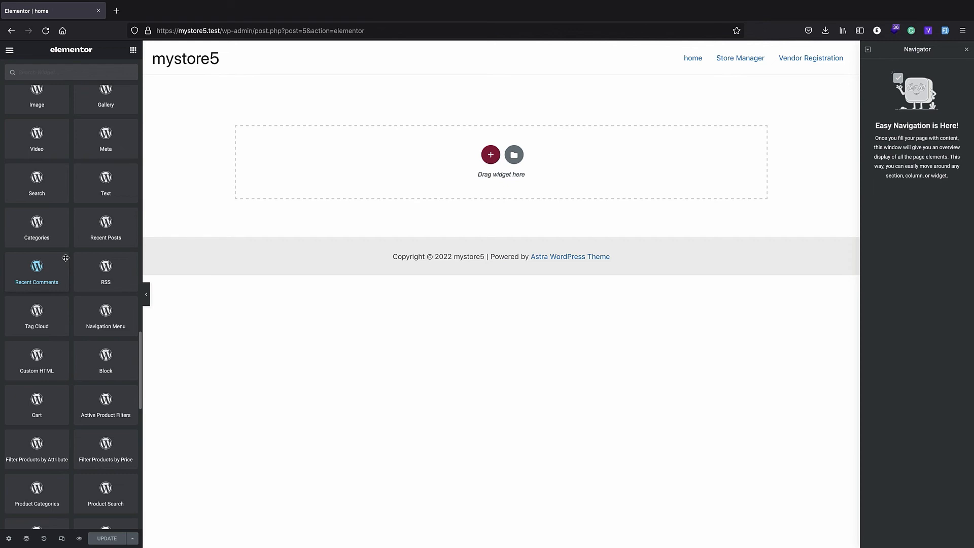
scroll(66, 253, up, 3)
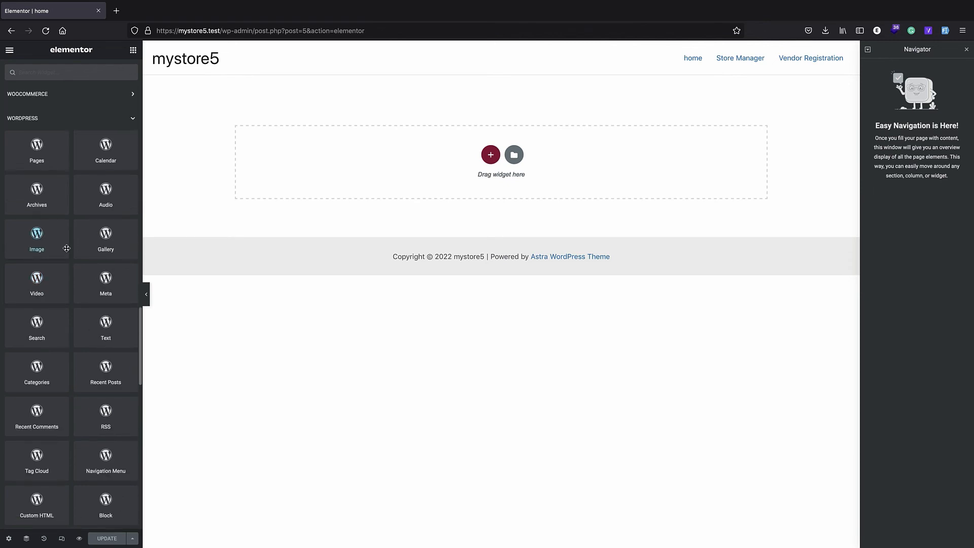
scroll(55, 228, down, 3)
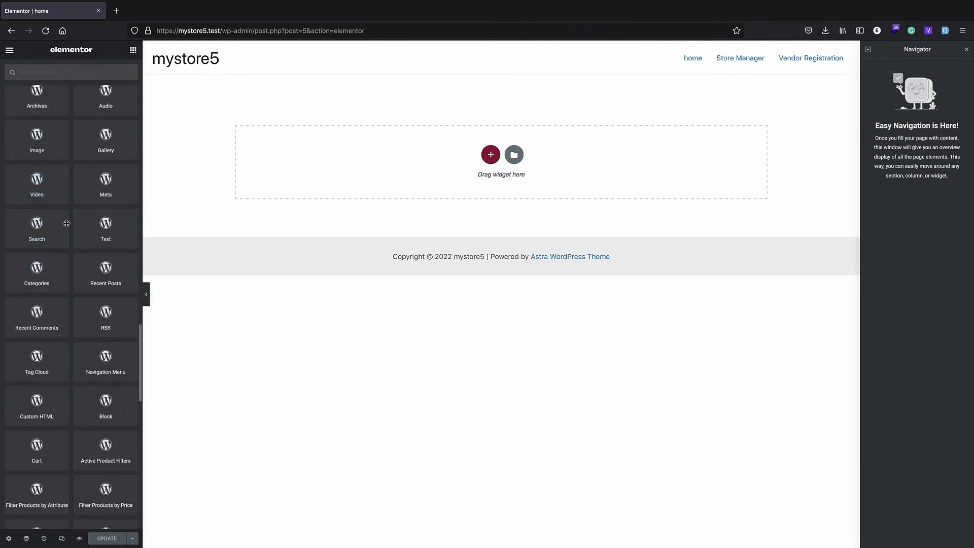
scroll(69, 340, down, 2)
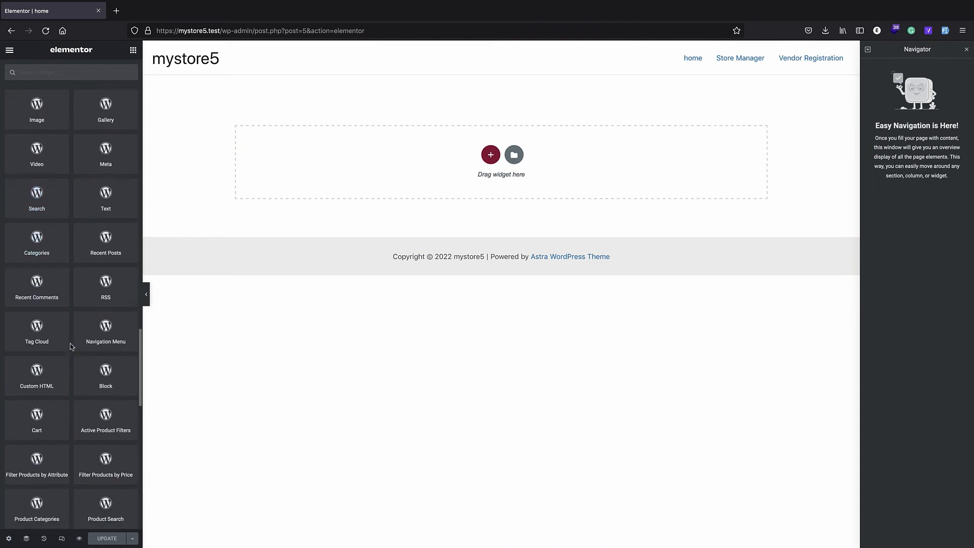
scroll(71, 347, down, 2)
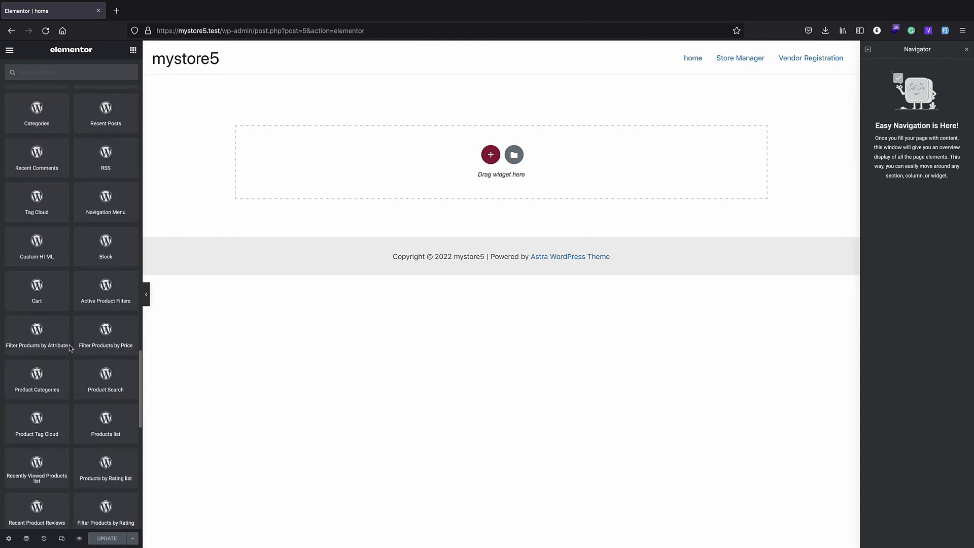
drag(103, 383, 455, 142)
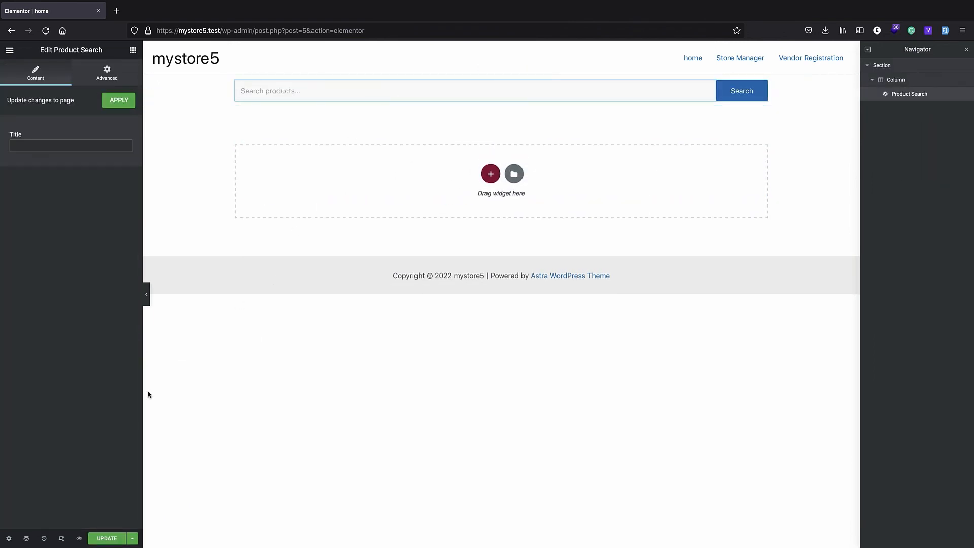
click(106, 537)
double_click(342, 25)
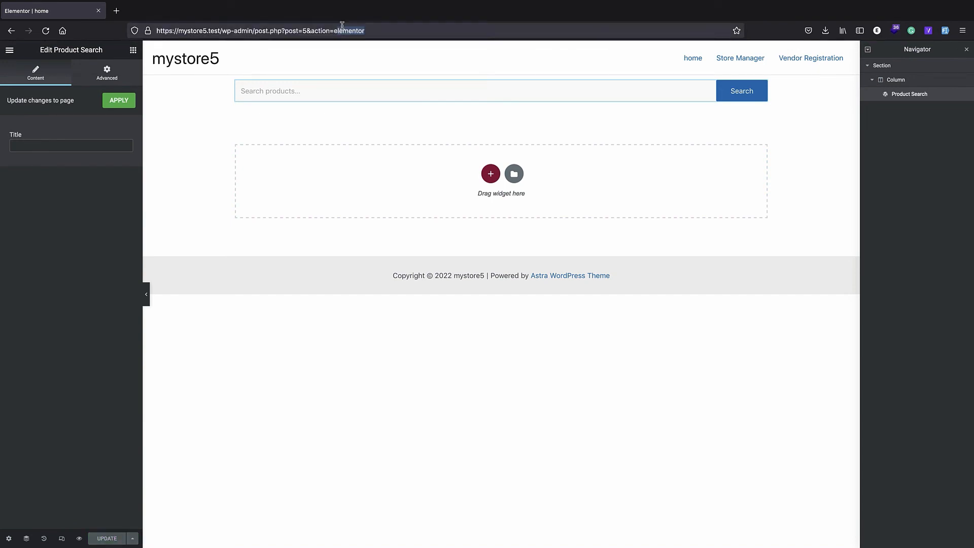
drag(365, 31, 220, 30)
key(BackSpace)
key(Return)
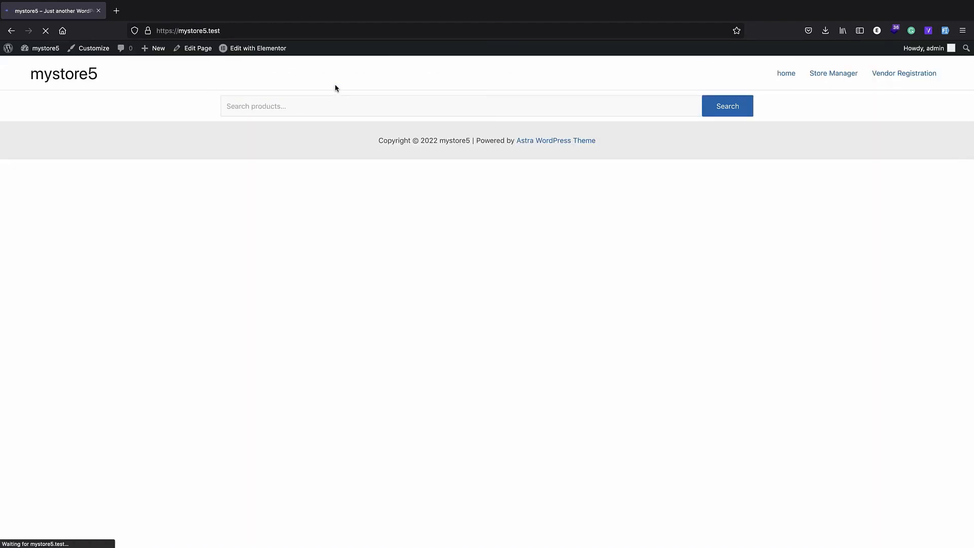
Search the storefront for 'shirt' and open the shirt 1 product for editing
click(349, 107)
text(shir)
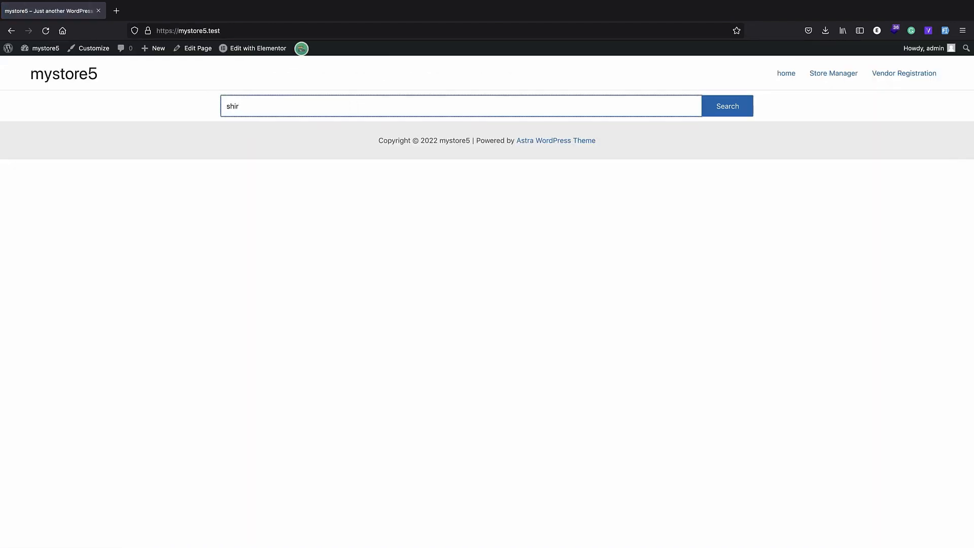
text(t)
key(Return)
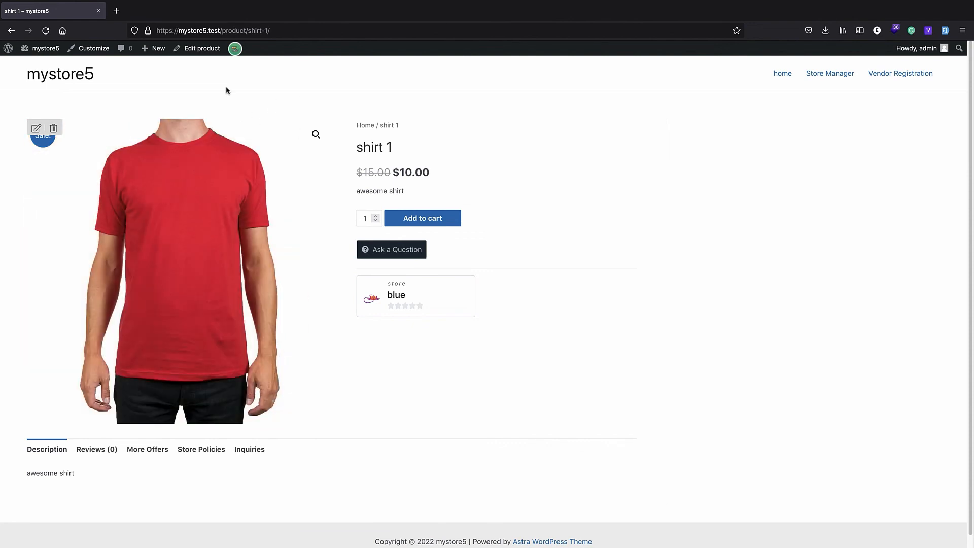
scroll(219, 86, down, 1)
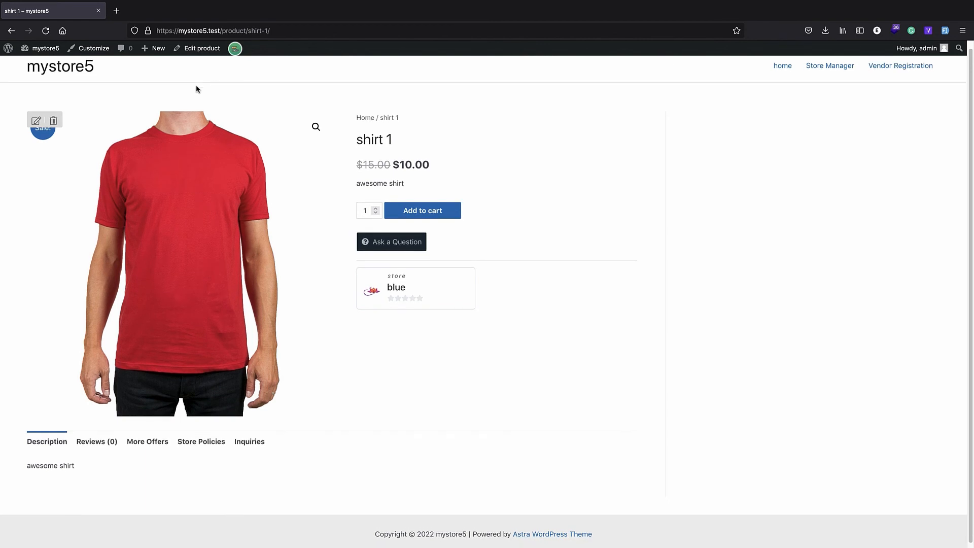
click(196, 49)
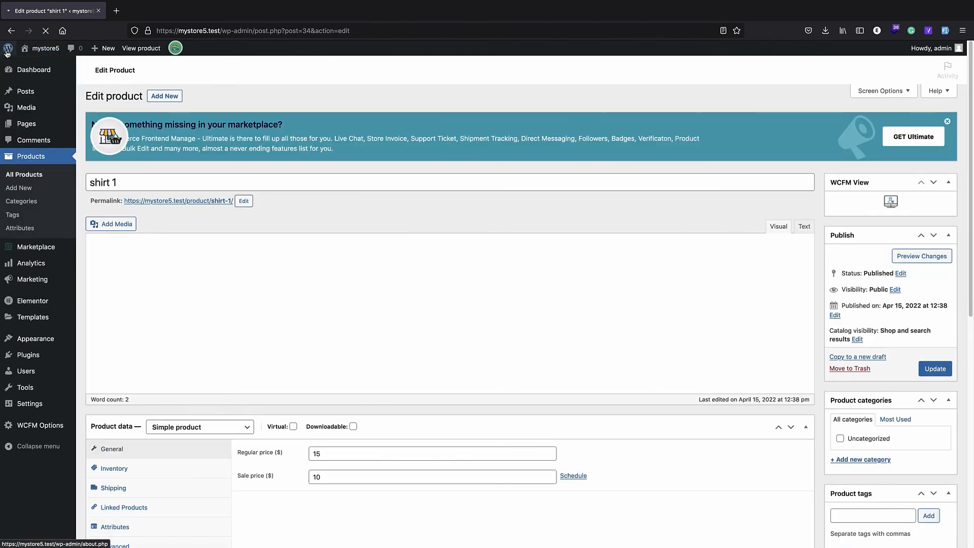
Go to the WCFM Store Manager's Products list
click(8, 49)
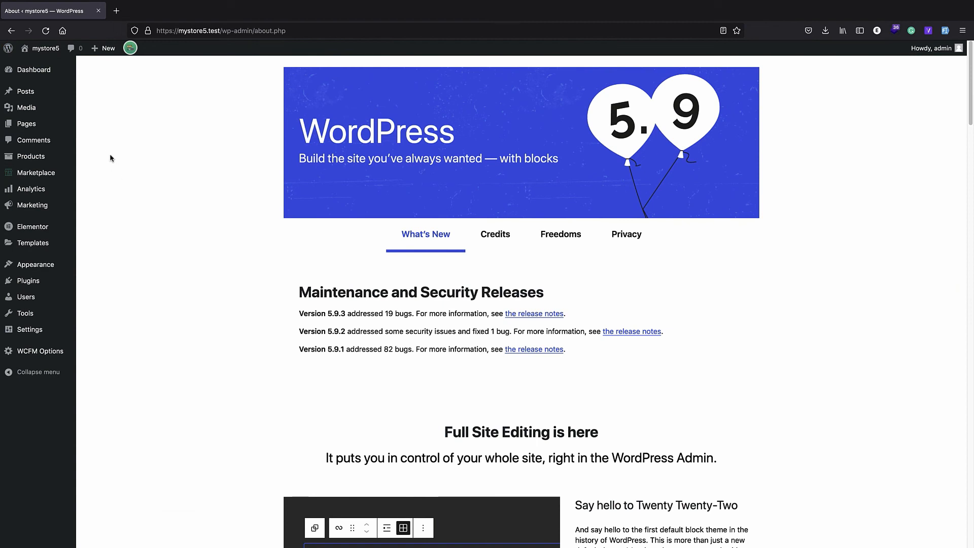
click(42, 51)
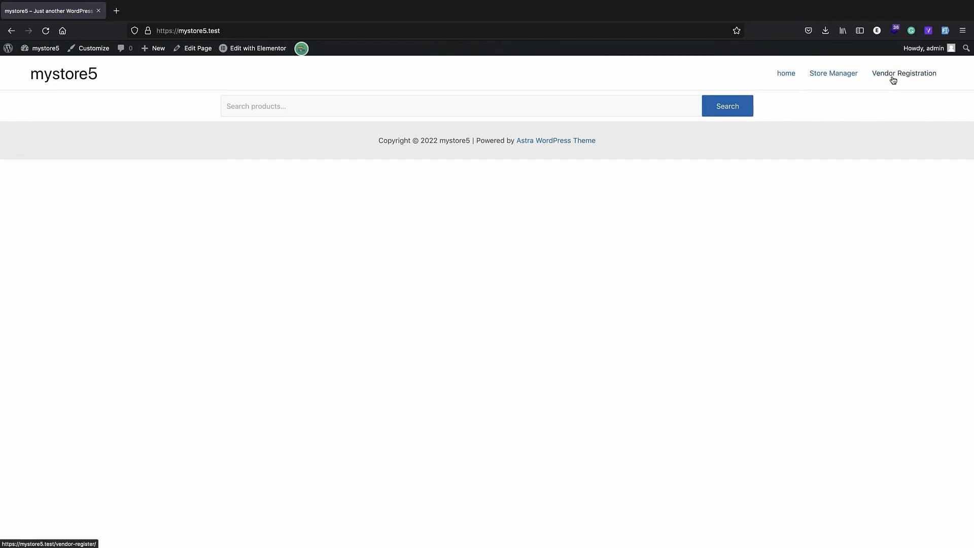
click(830, 74)
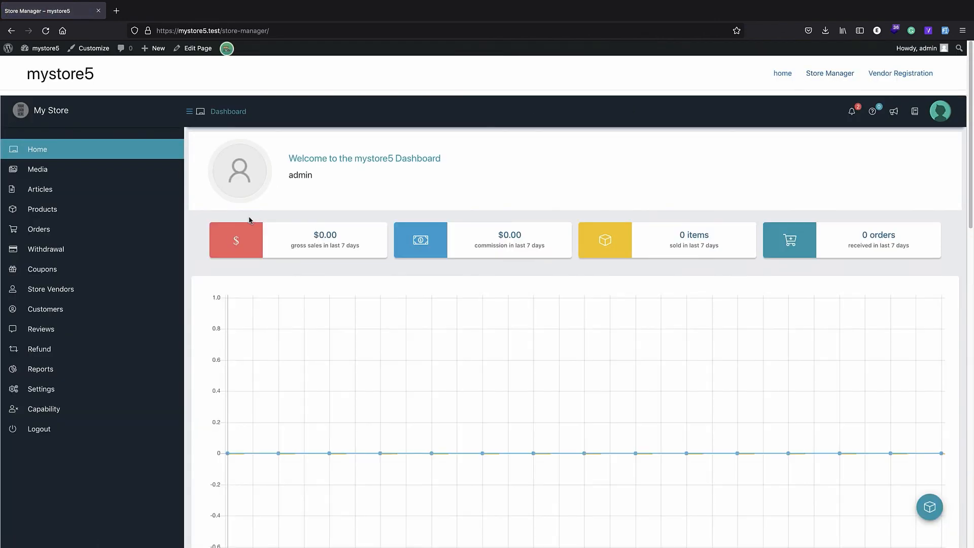
click(79, 215)
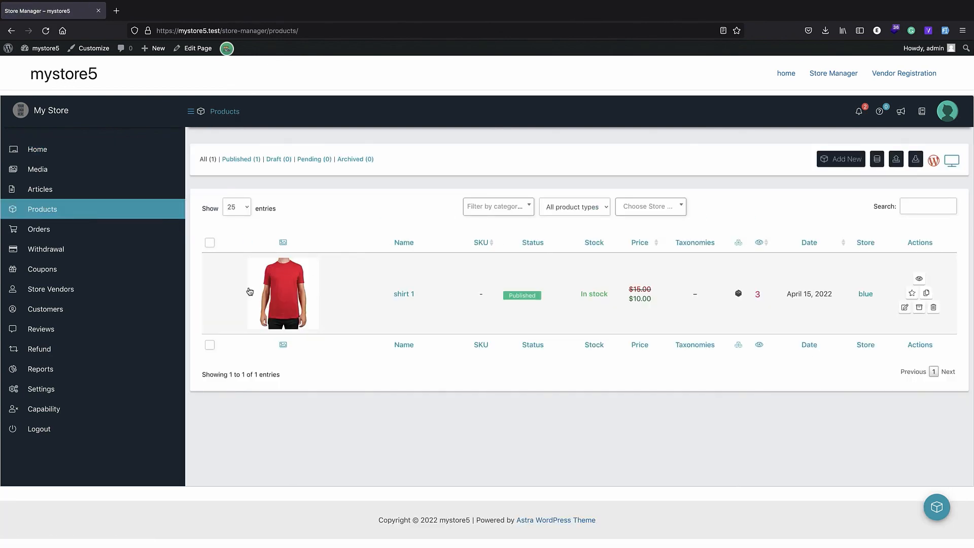
Start a new product titled shirt 2 with regular price 20 and sale price 10
click(841, 159)
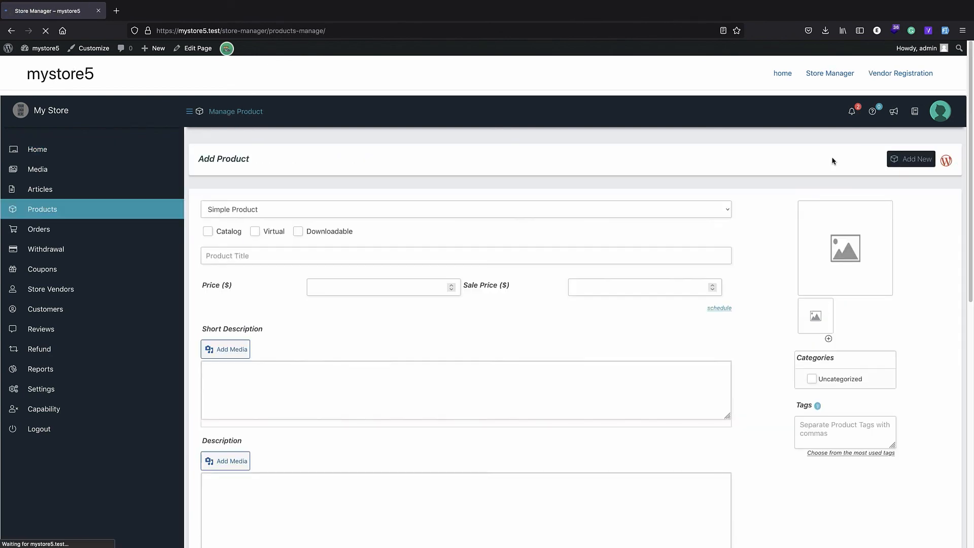
click(261, 255)
text(shirt 2)
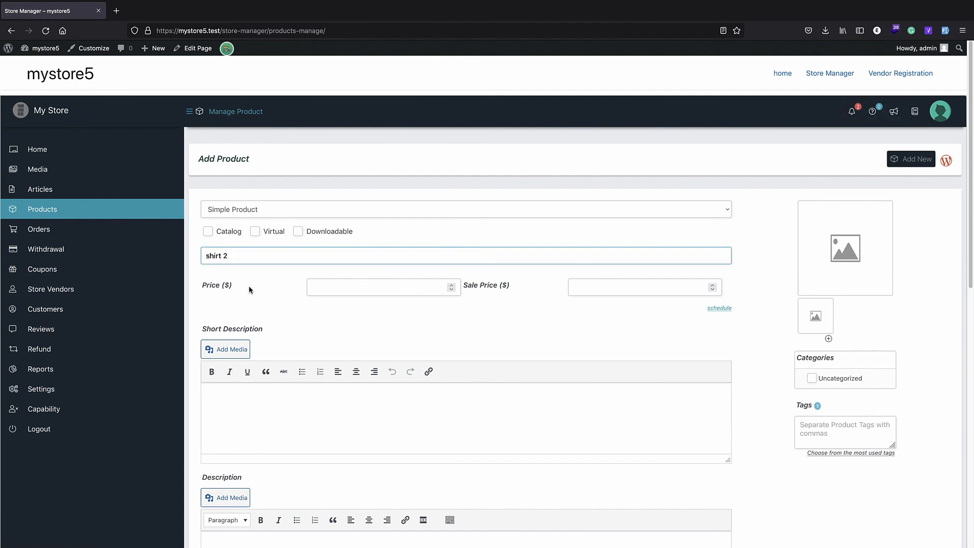
click(345, 287)
text(20)
click(592, 287)
text(10)
Upload t-shirt-1278404.jpg from the Store folder as the product image and submit
click(844, 282)
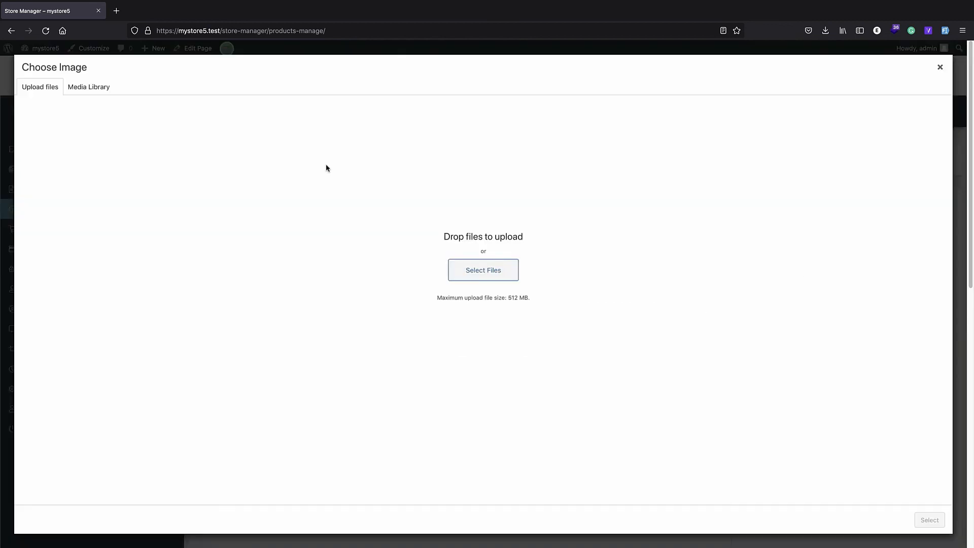
click(502, 272)
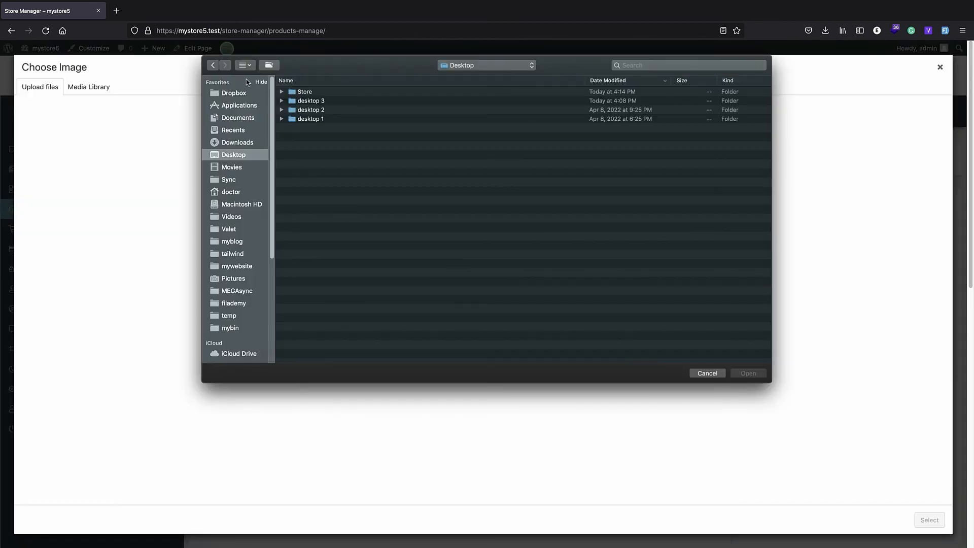
double_click(311, 93)
double_click(324, 128)
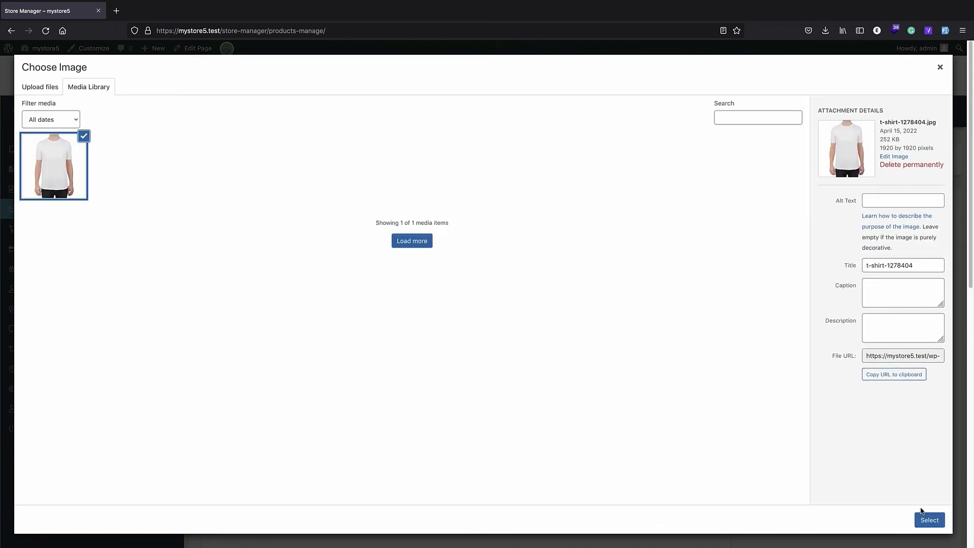
click(930, 519)
scroll(670, 304, down, 10)
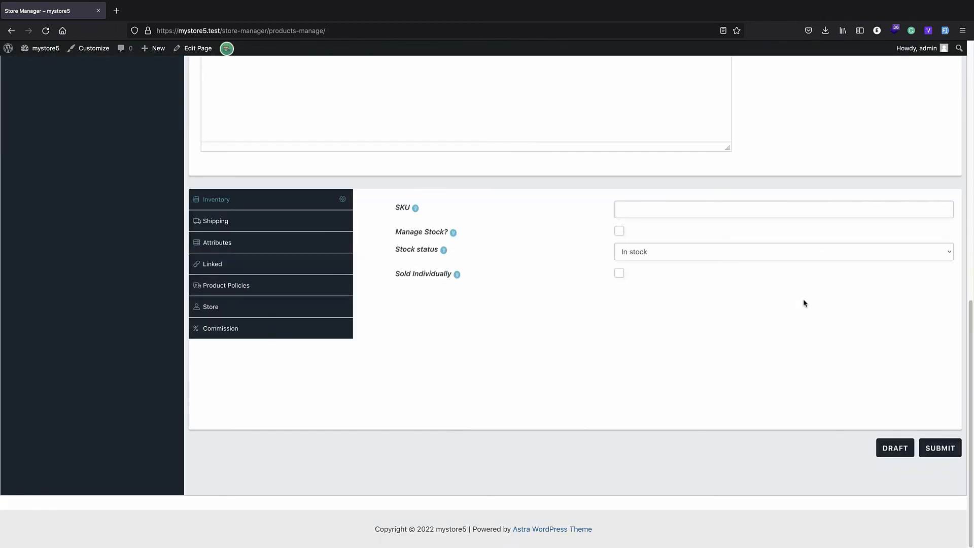
click(956, 455)
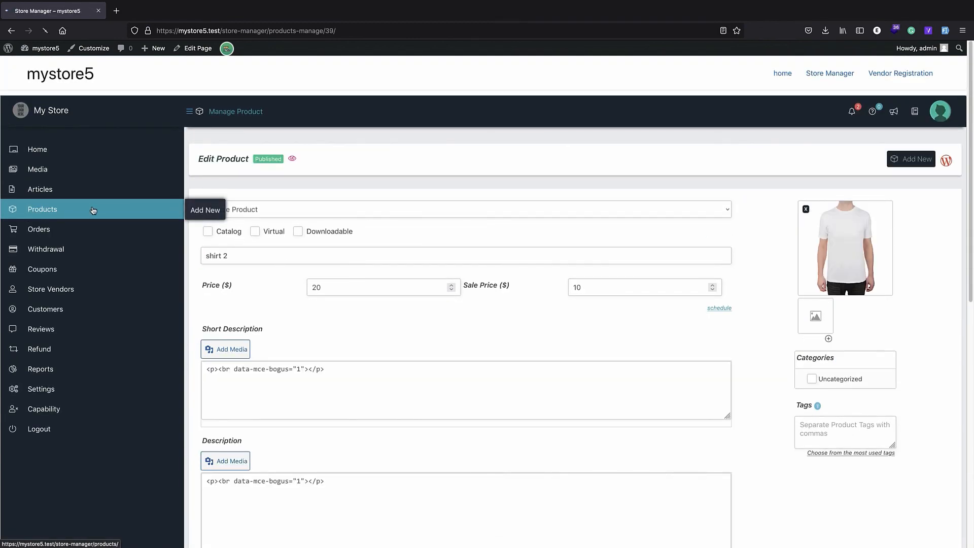
Set shirt 2's store to 'blue' on the Store tab and resubmit it
click(93, 210)
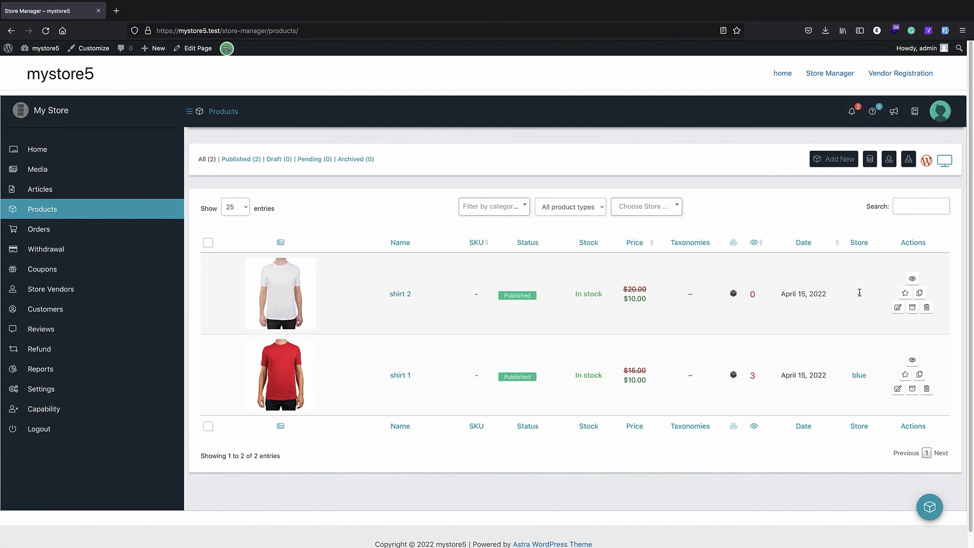
click(898, 308)
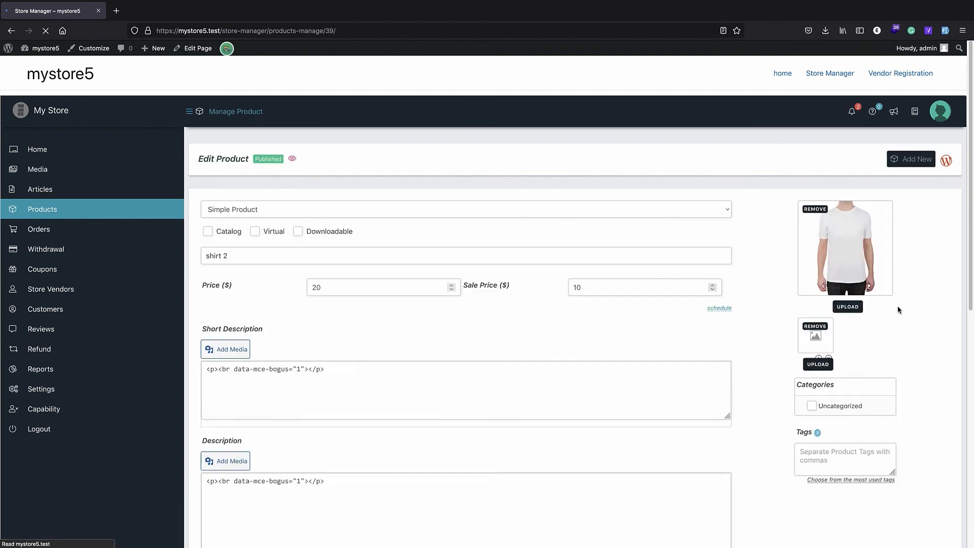
scroll(407, 305, down, 15)
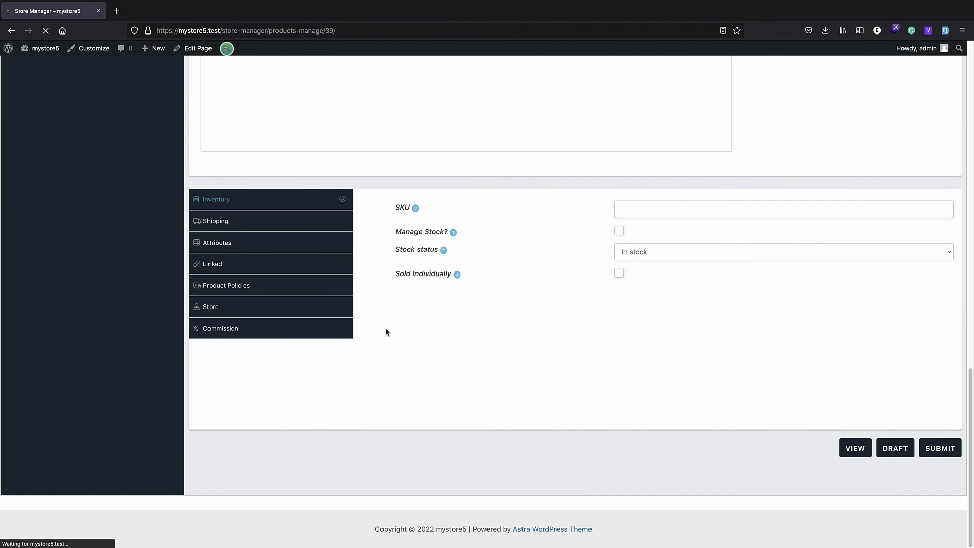
click(276, 309)
click(690, 212)
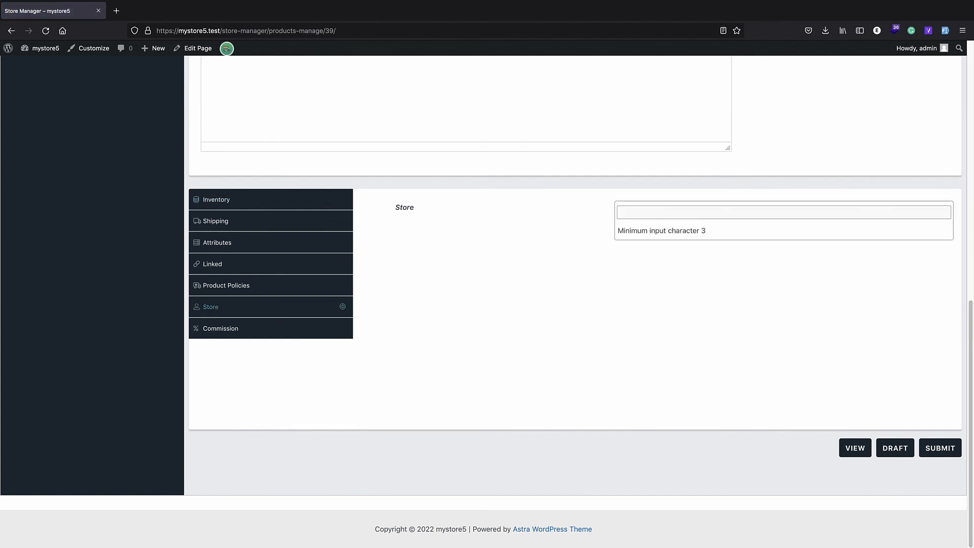
click(649, 216)
text(blue)
click(657, 231)
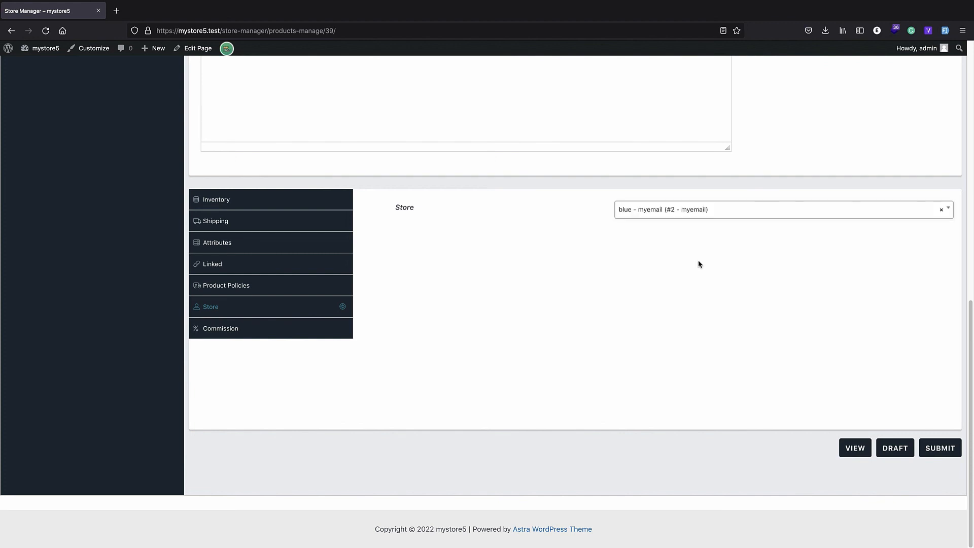
click(928, 450)
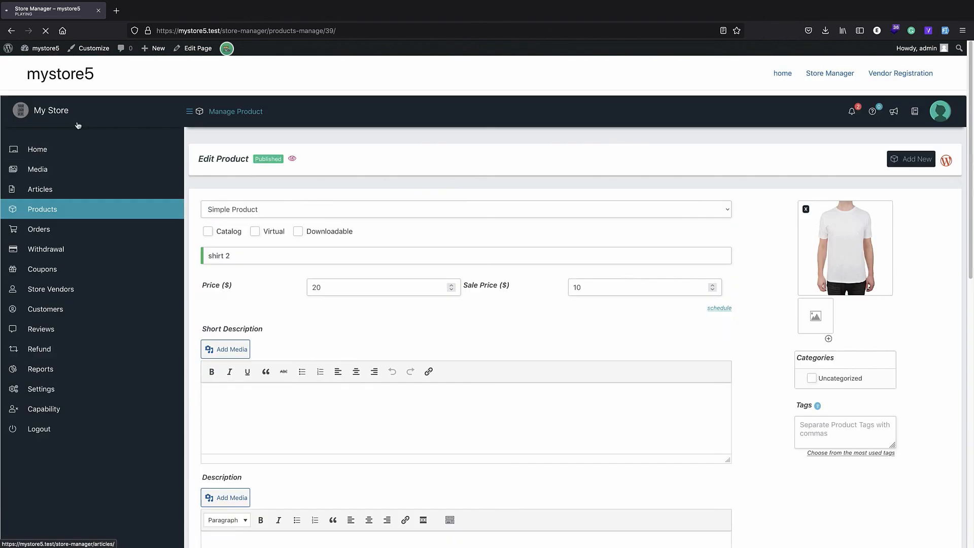
Glance at the shop page, then go to the storefront home page's product search
click(51, 110)
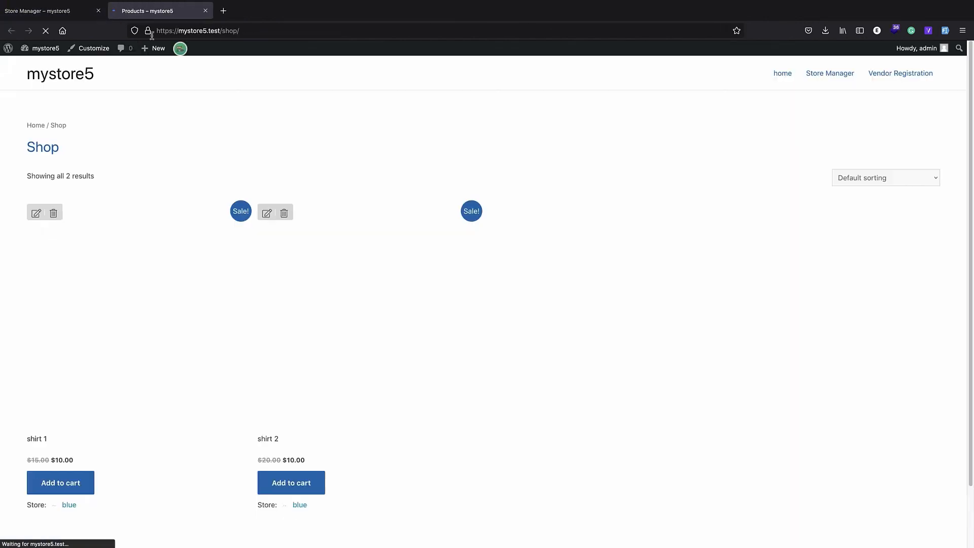
click(205, 10)
click(9, 49)
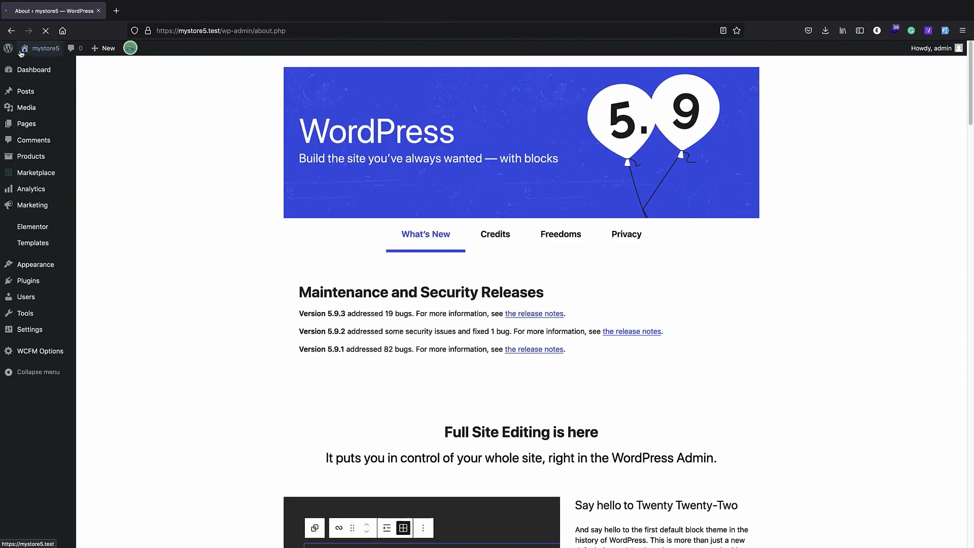
click(35, 61)
click(331, 106)
Search the storefront for 'shirt' and confirm both shirts come from the blue store
text(shirt)
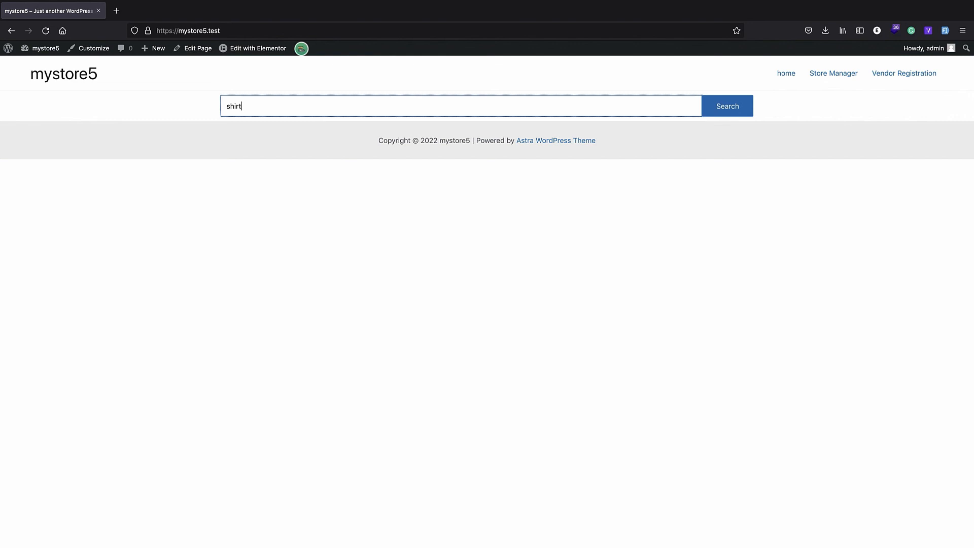
click(739, 108)
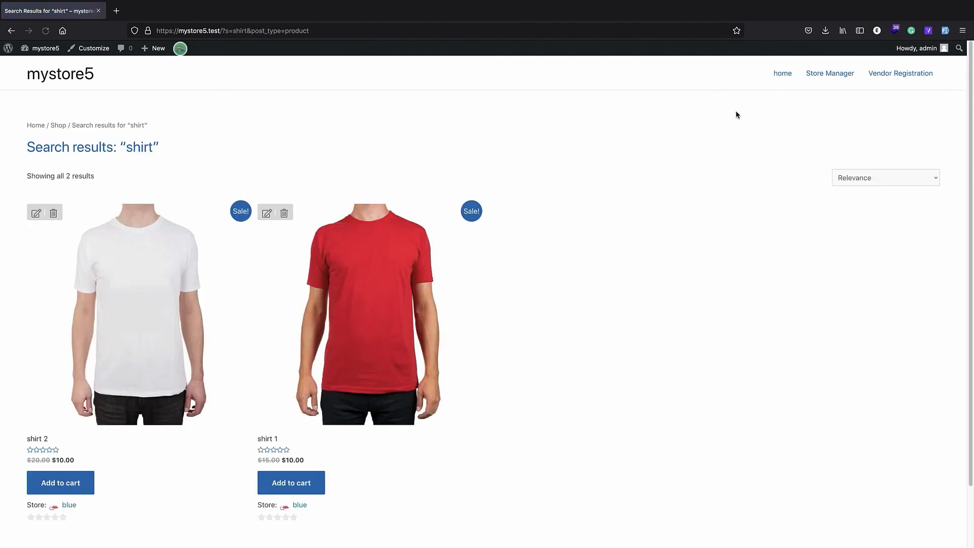
scroll(533, 263, down, 2)
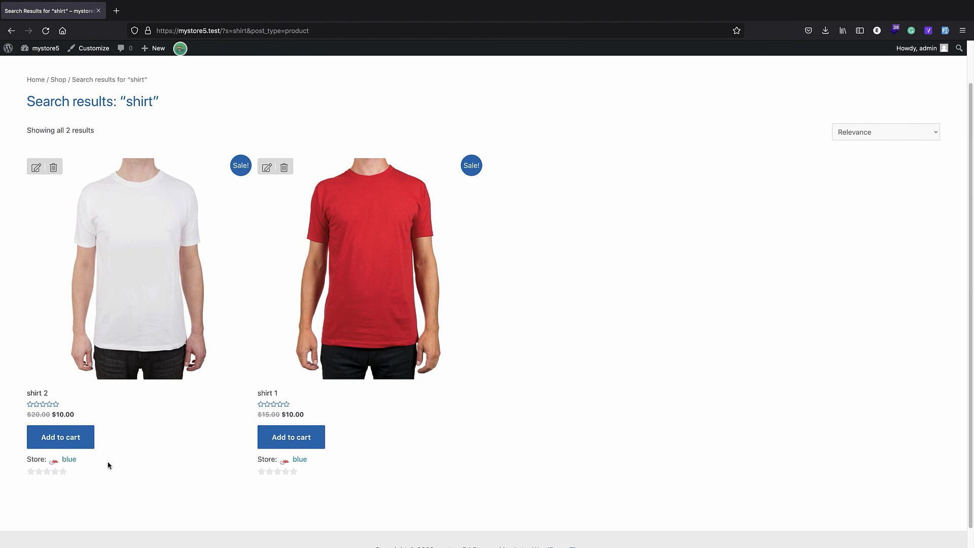
scroll(123, 376, up, 2)
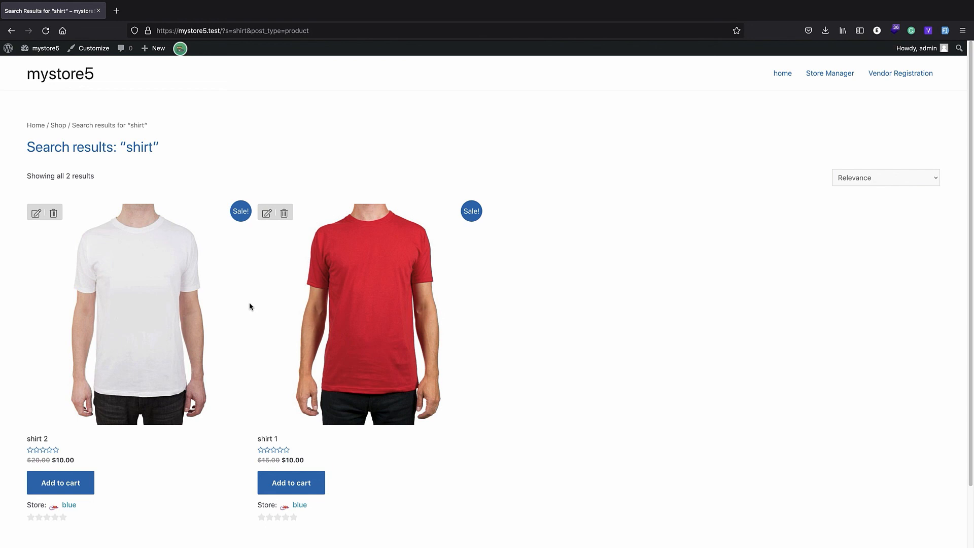
click(7, 50)
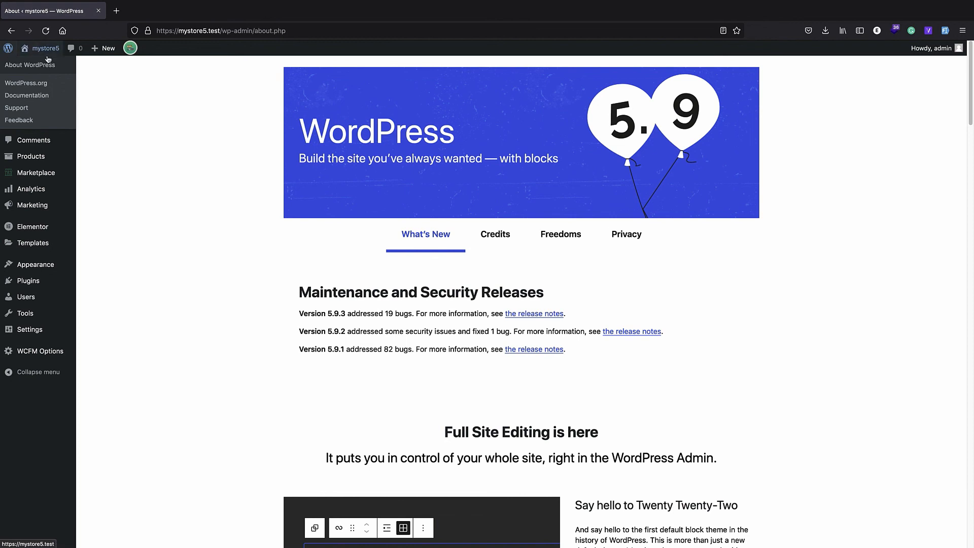
Open the home page from Pages in the Elementor editor
mouse_move(40, 49)
click(88, 130)
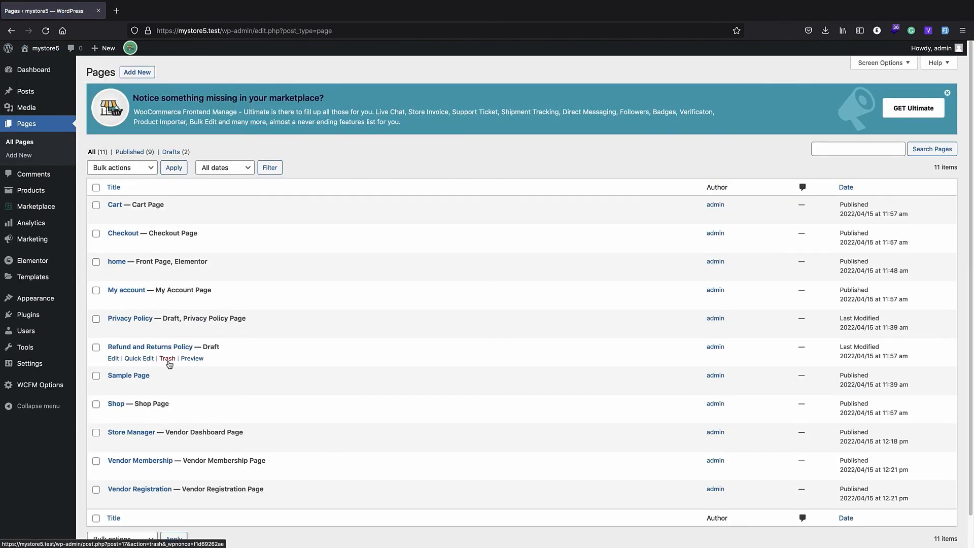
click(122, 262)
click(401, 199)
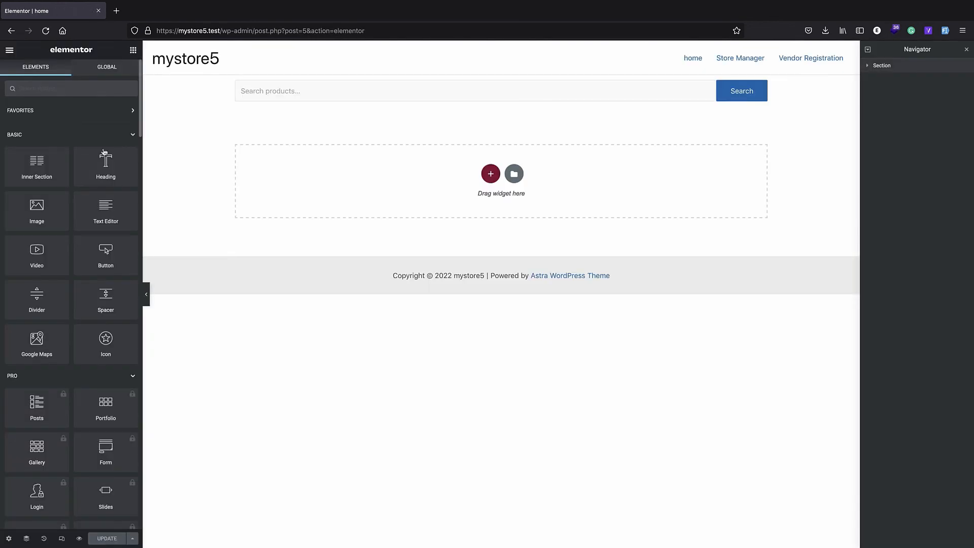
Add the Products list widget below the search bar and update the page
scroll(63, 186, down, 15)
scroll(63, 186, down, 5)
scroll(62, 238, up, 20)
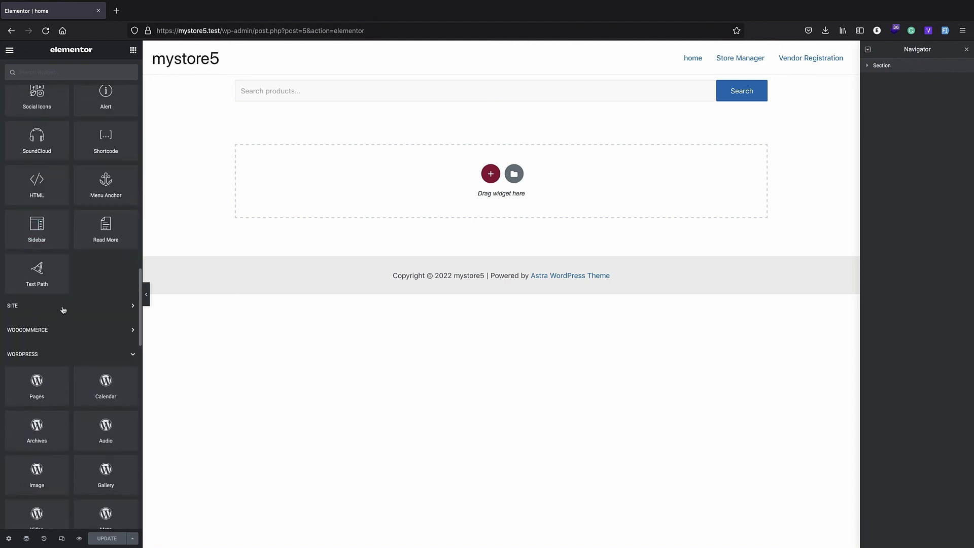
scroll(64, 320, down, 6)
scroll(84, 334, down, 5)
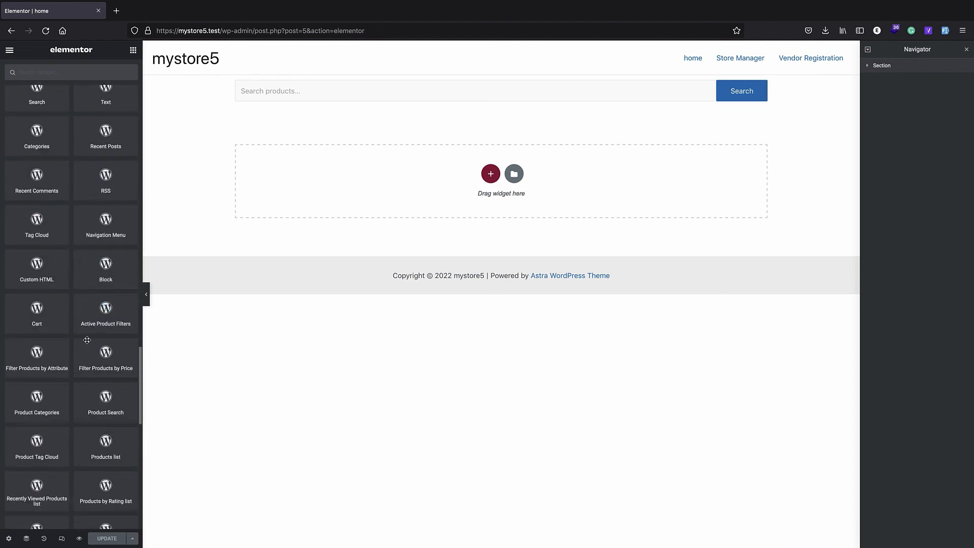
drag(106, 433, 419, 163)
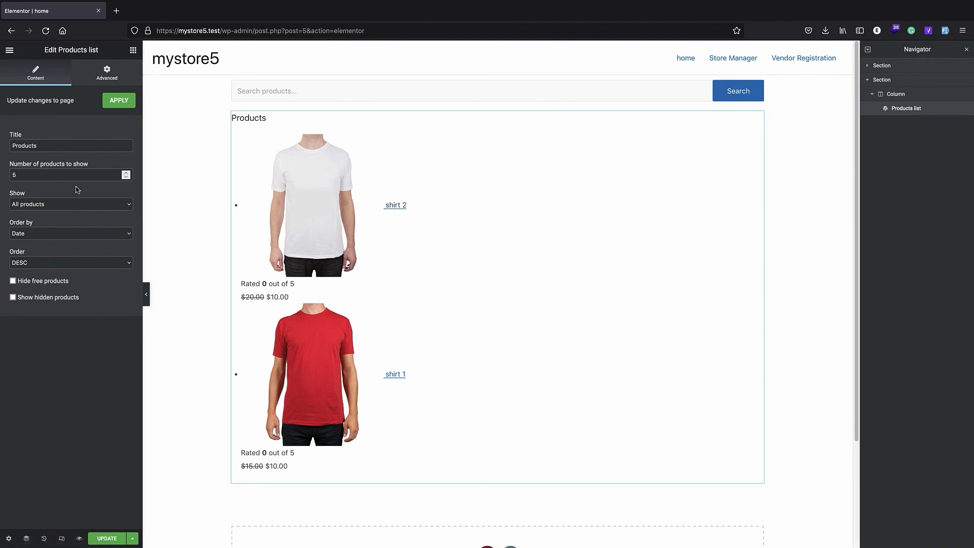
click(118, 538)
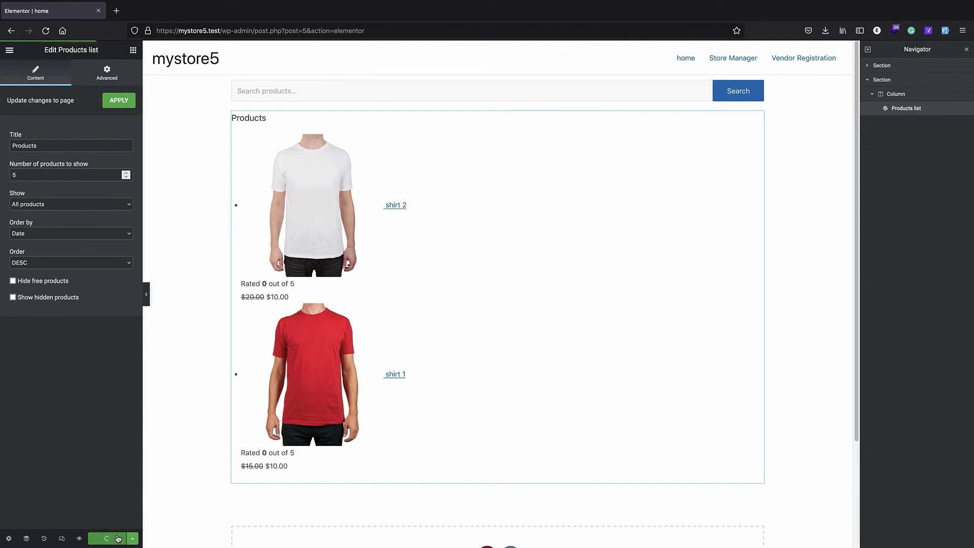
Remove the editor path from the address to load the storefront home page
drag(377, 34, 221, 34)
key(BackSpace)
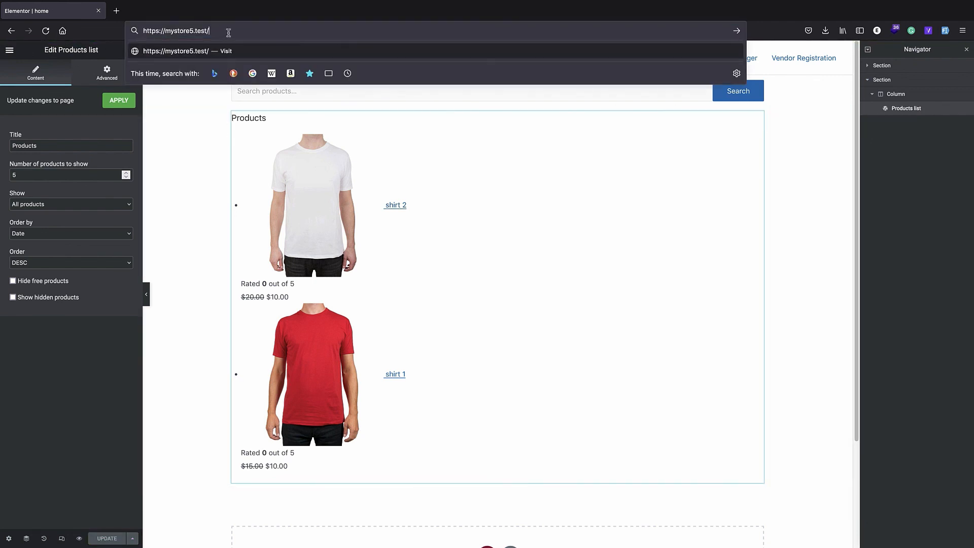
key(Return)
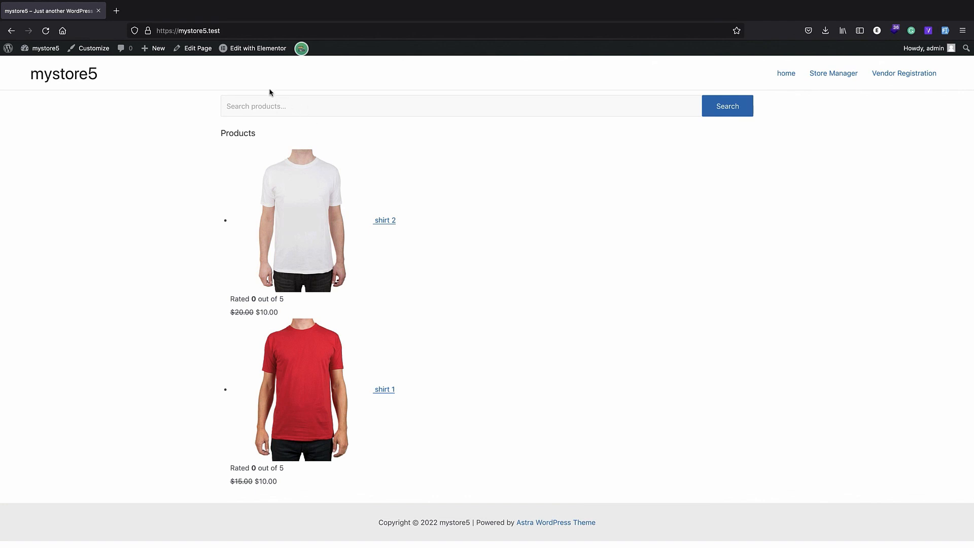
Search the home page for 'shirt', getting 2 results, and leave sorting on Relevance
click(284, 106)
text(h)
key(BackSpace)
text(shirt)
key(Return)
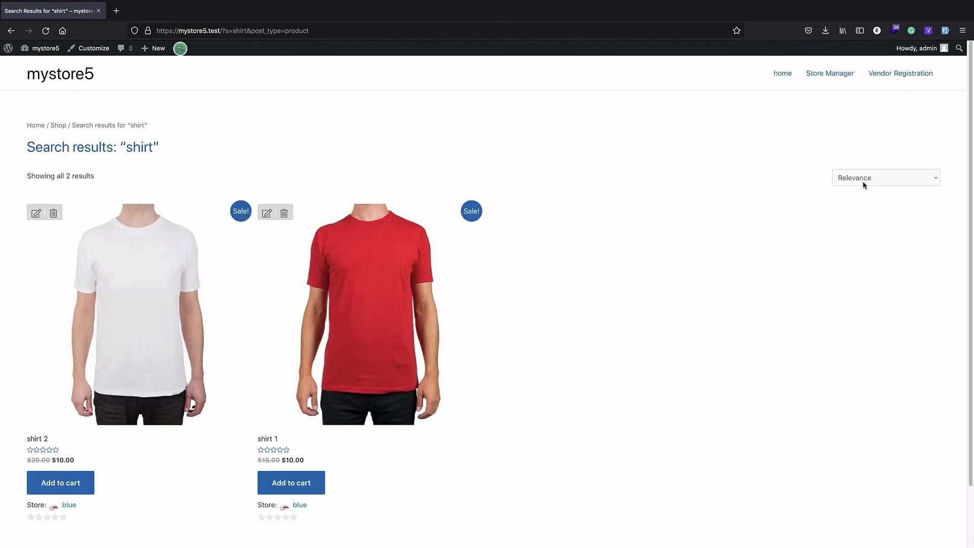
click(886, 178)
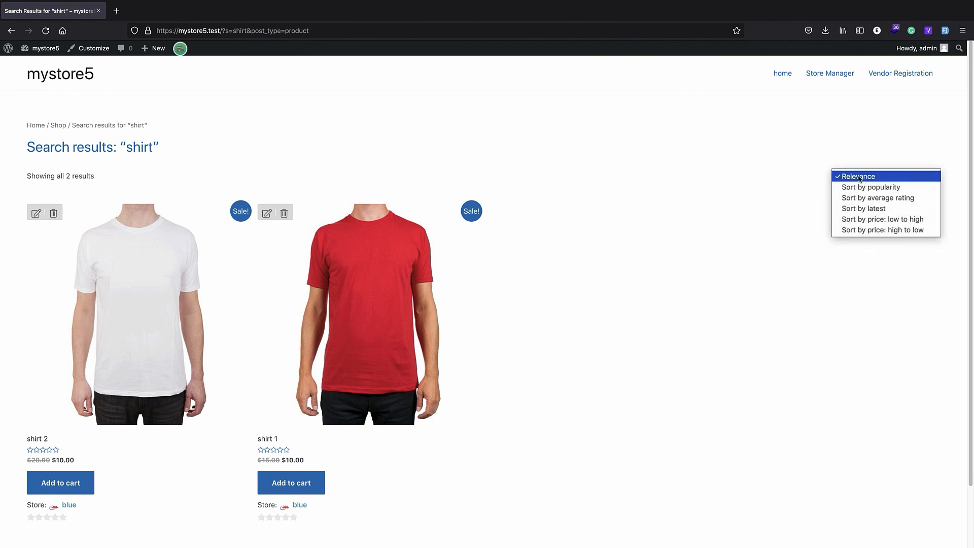
click(783, 154)
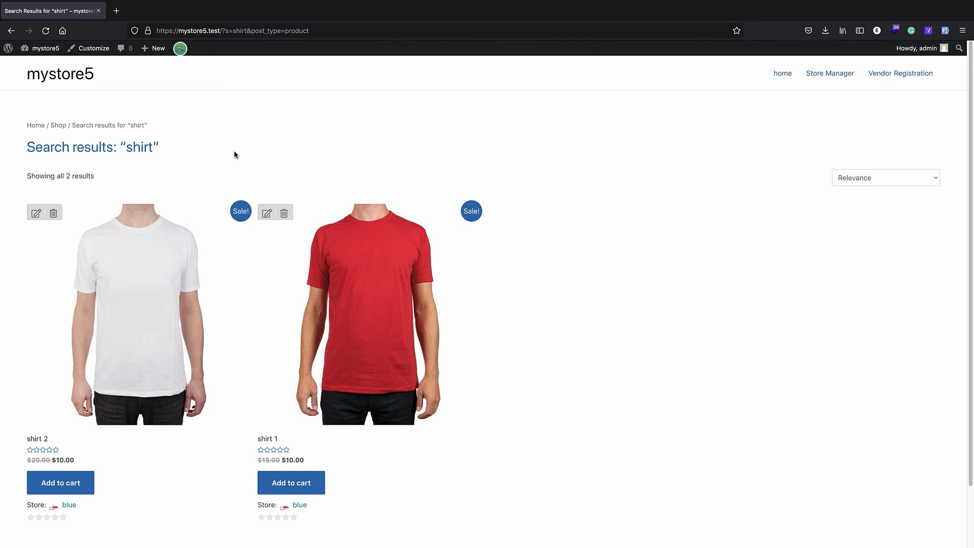
In the Customizer, set the WooCommerce sidebar layout to Right Sidebar and publish
click(93, 51)
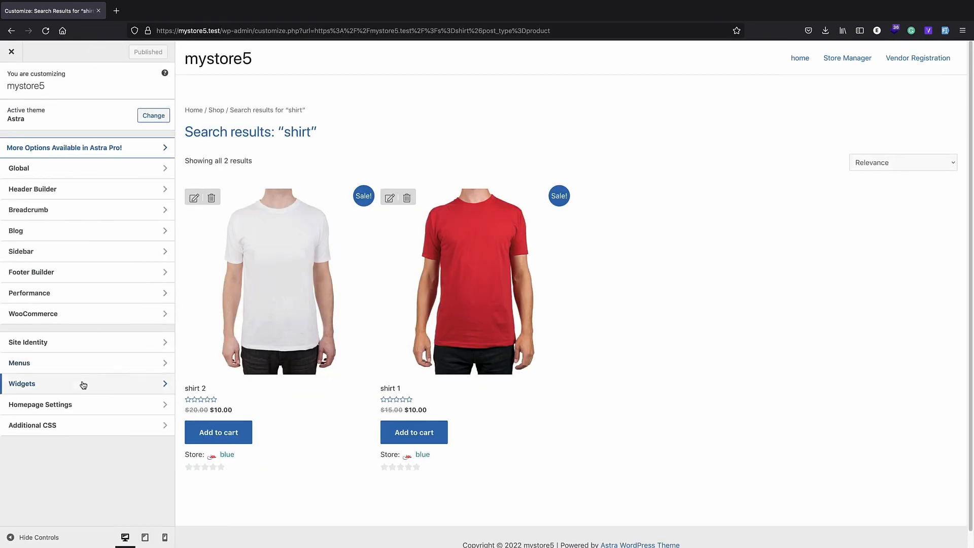
click(81, 385)
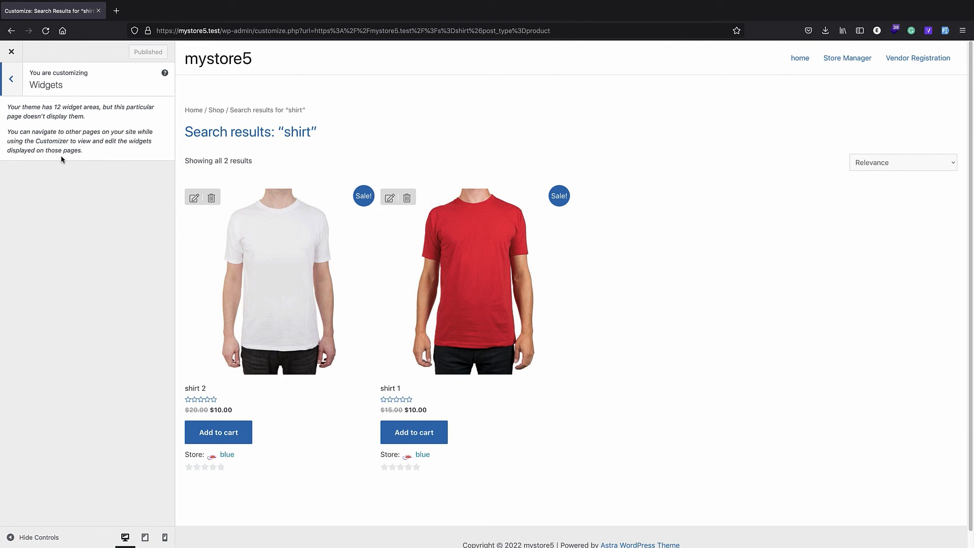
key(Escape)
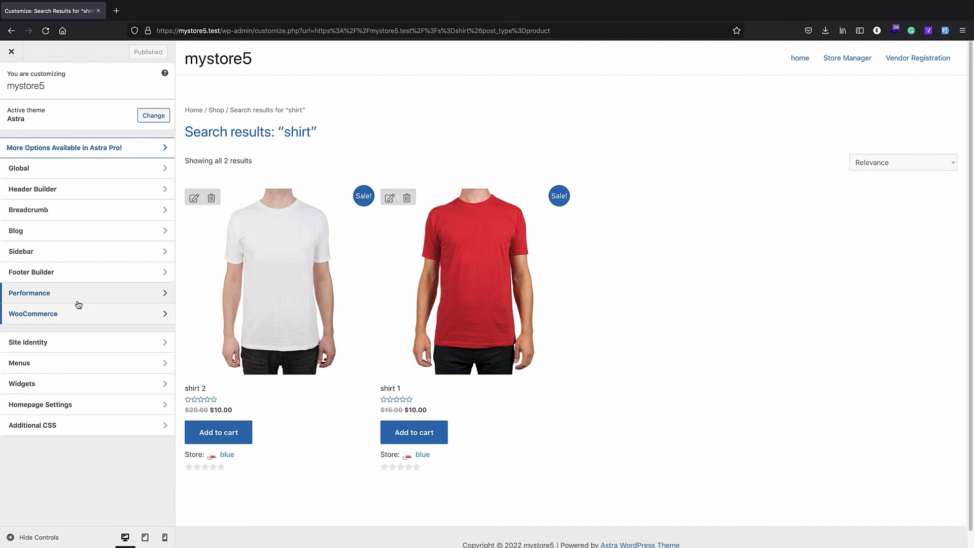
click(54, 256)
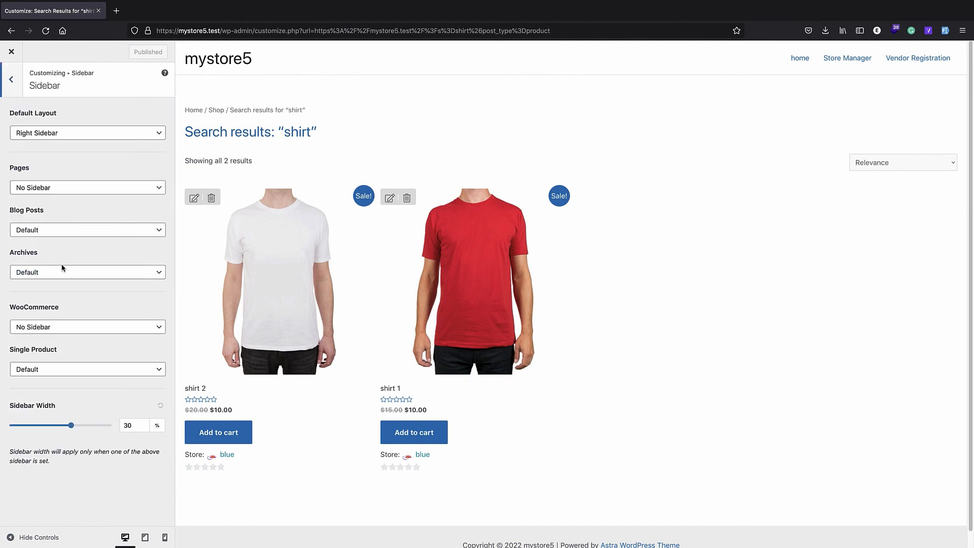
click(66, 327)
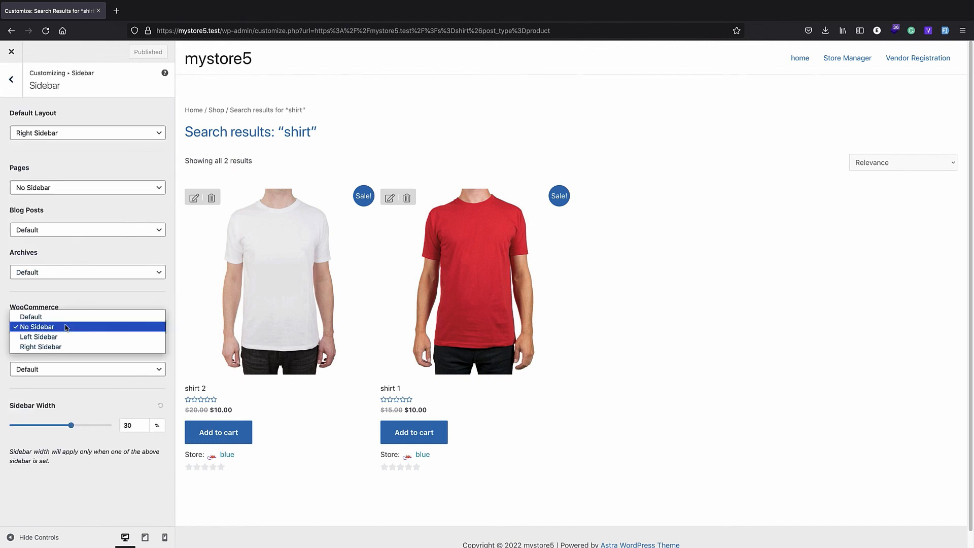
click(65, 348)
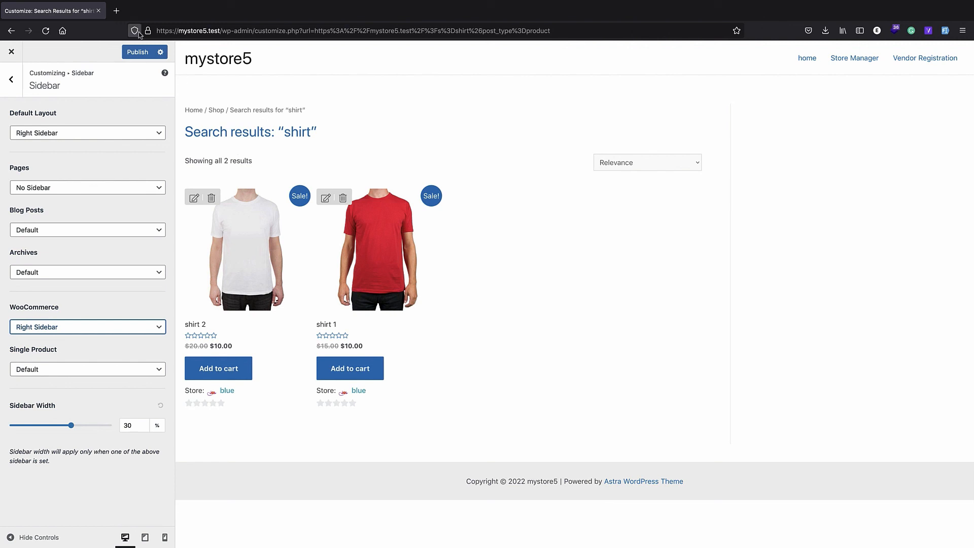
click(133, 52)
Open the WooCommerce Sidebar widget area and show the full block list
click(10, 86)
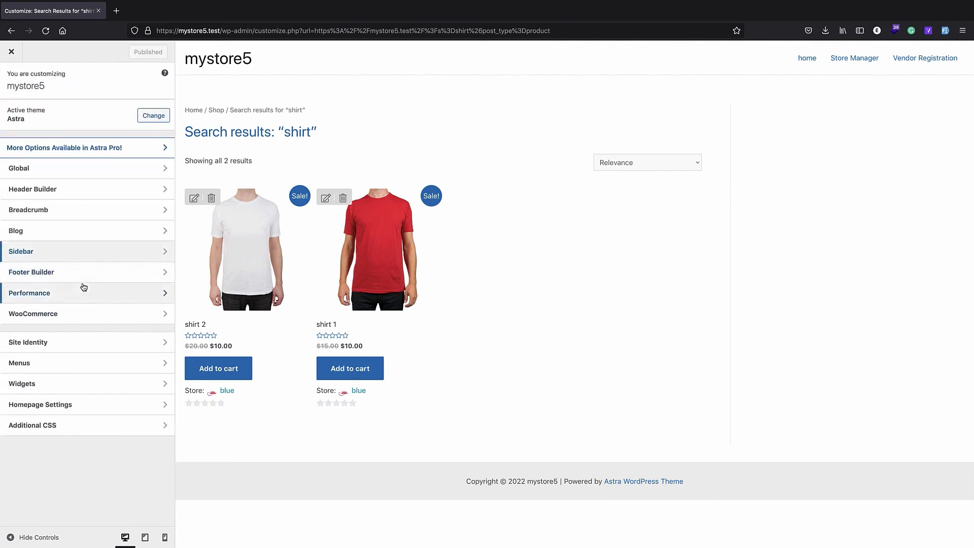
click(74, 382)
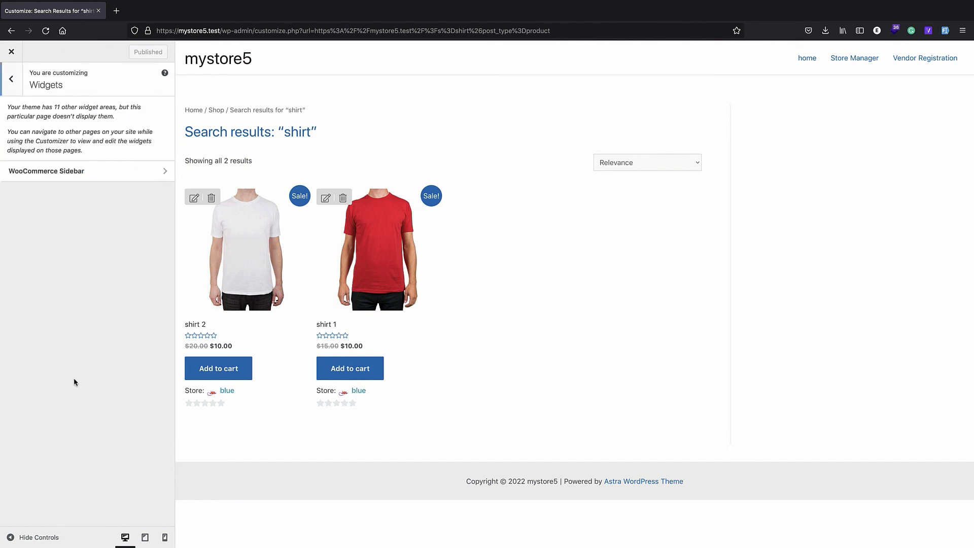
click(38, 178)
click(76, 316)
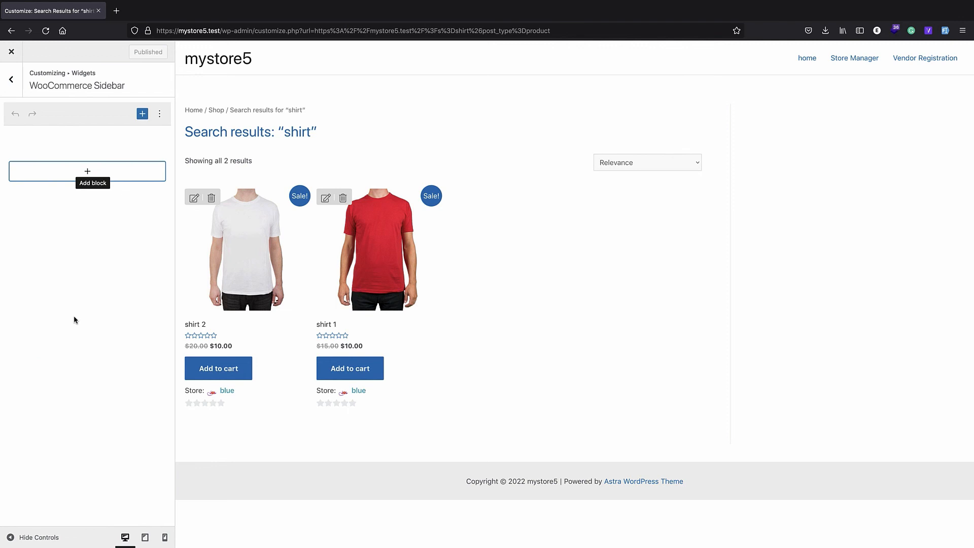
click(82, 173)
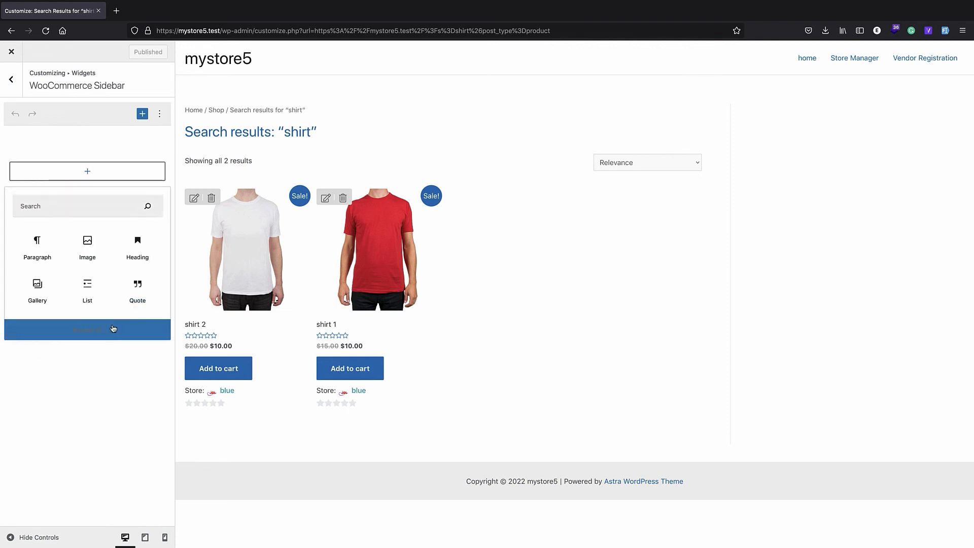
click(114, 320)
Add the Filter Products by Store block (Search by Vendors), publish, and close the Customizer
scroll(245, 248, down, 10)
scroll(245, 249, down, 15)
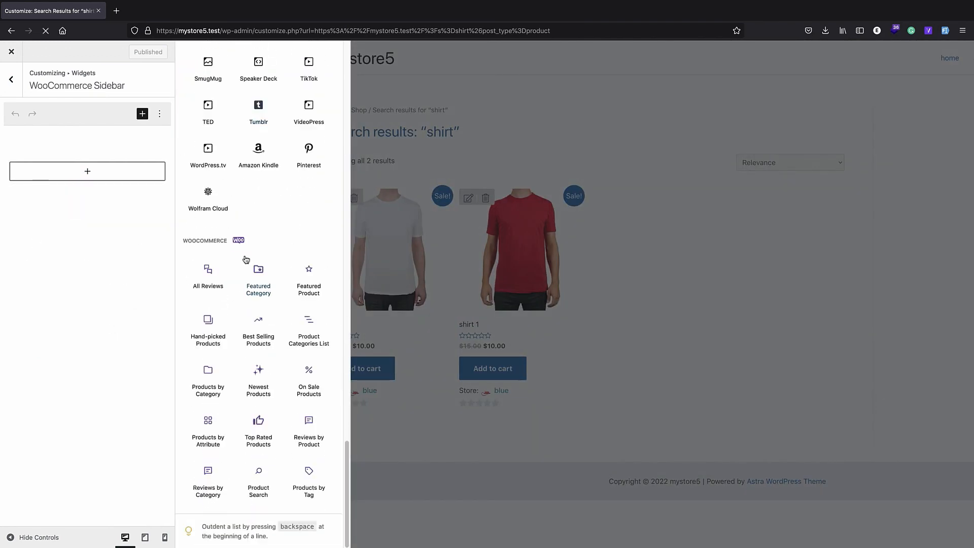
scroll(256, 295, up, 5)
scroll(256, 248, up, 4)
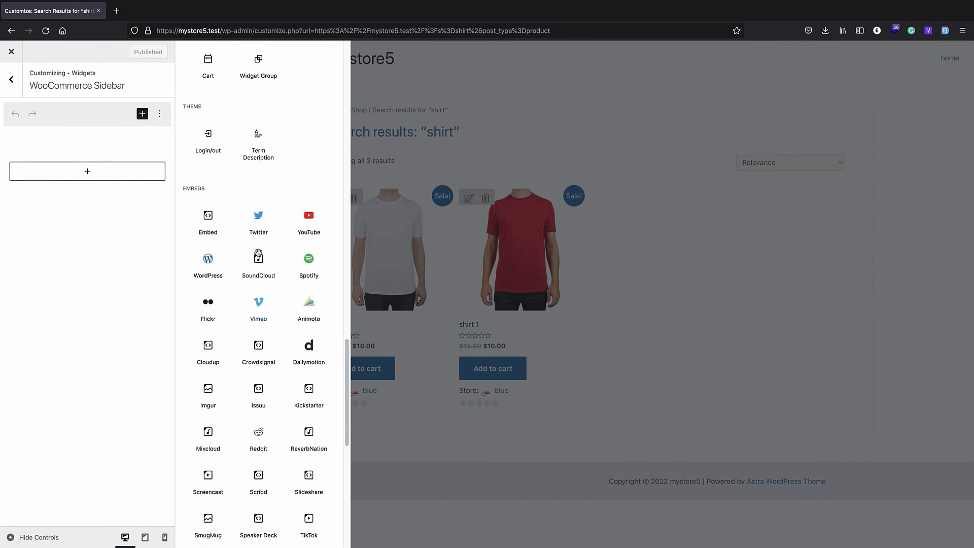
scroll(259, 254, up, 10)
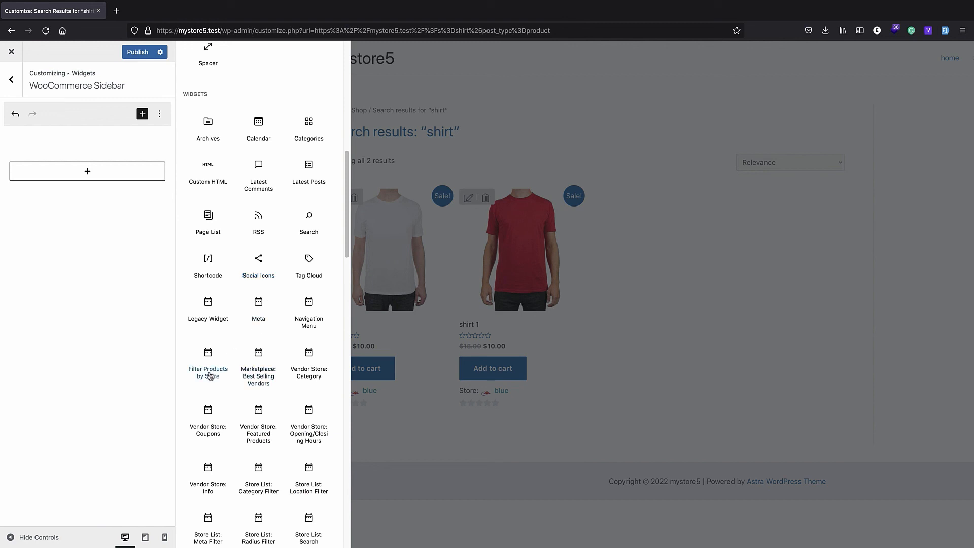
drag(210, 375, 71, 161)
drag(214, 375, 87, 171)
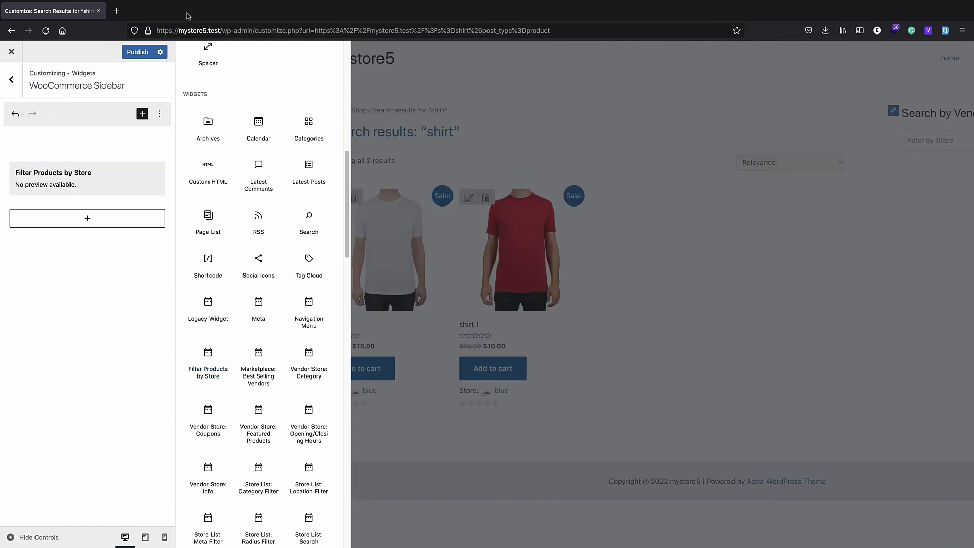
click(134, 52)
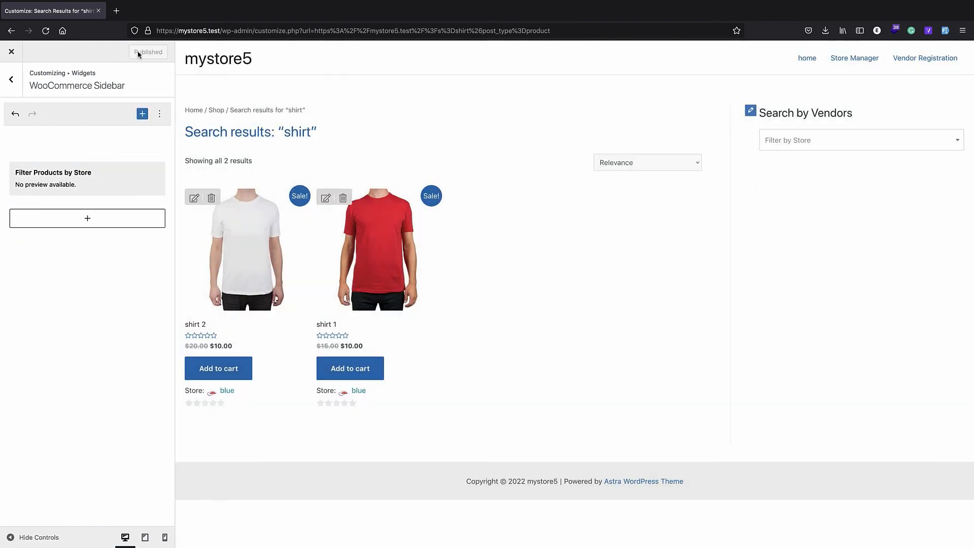
click(12, 53)
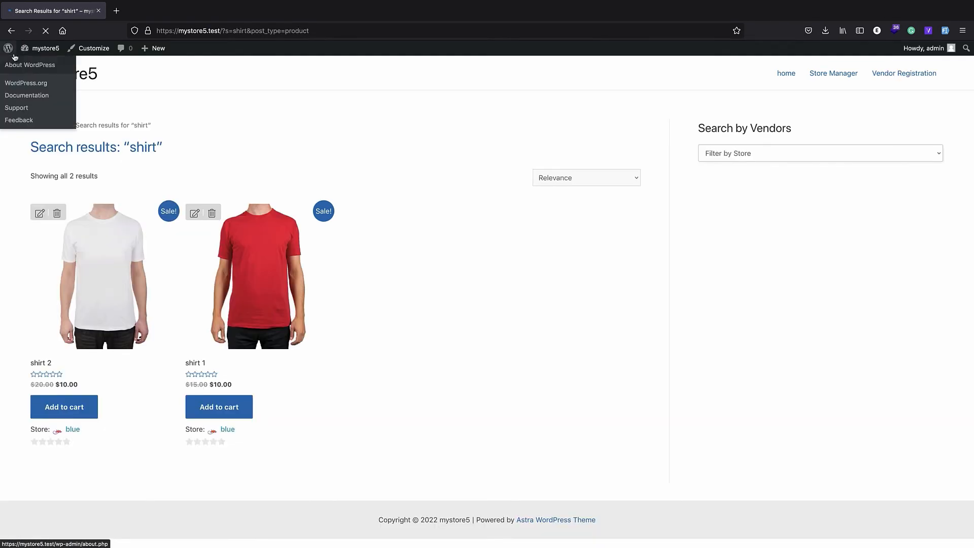
Filter the shirt search results to the blue store, then return to the store's home page
click(735, 155)
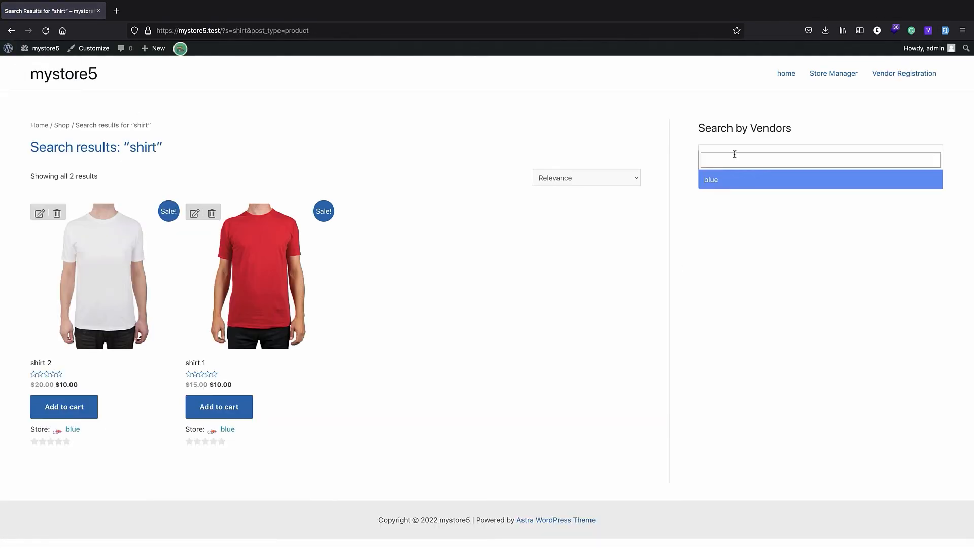
click(724, 186)
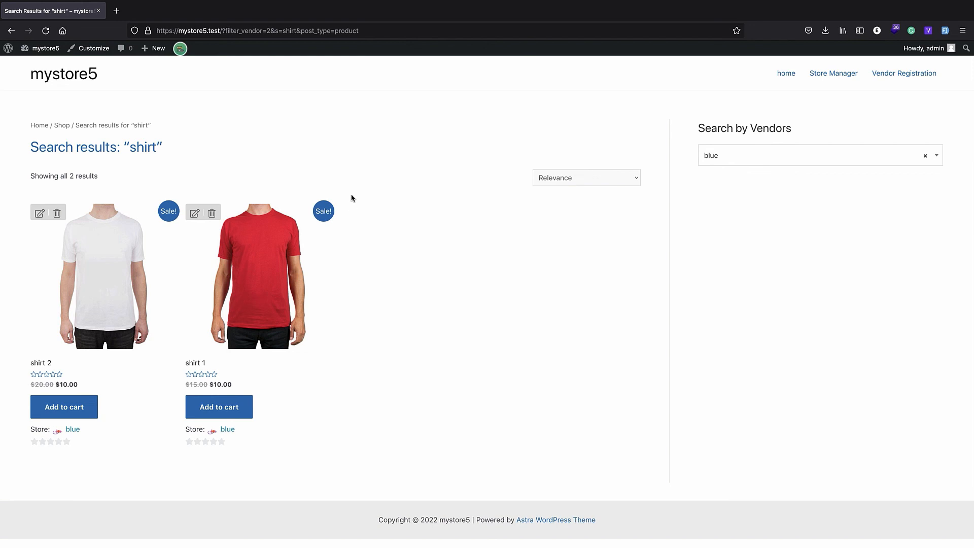
click(8, 49)
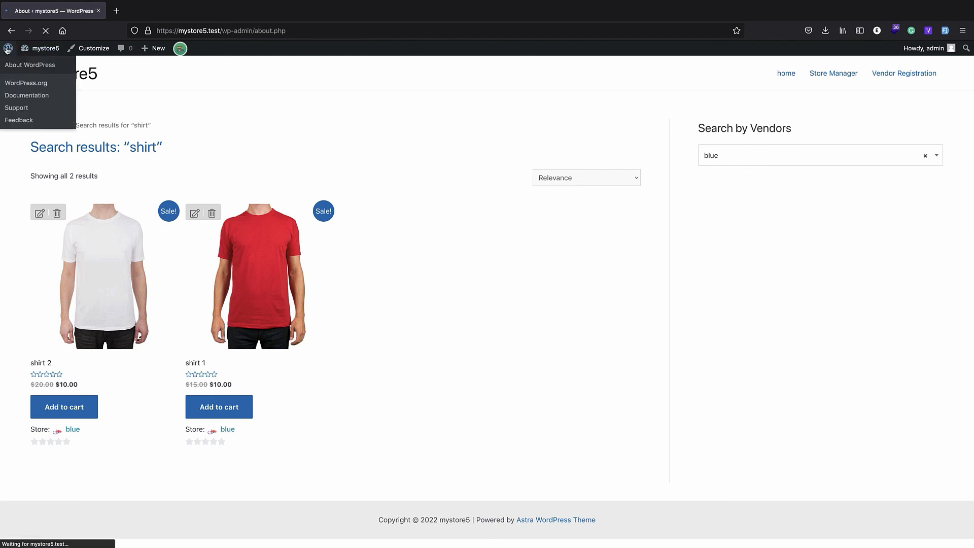
click(43, 48)
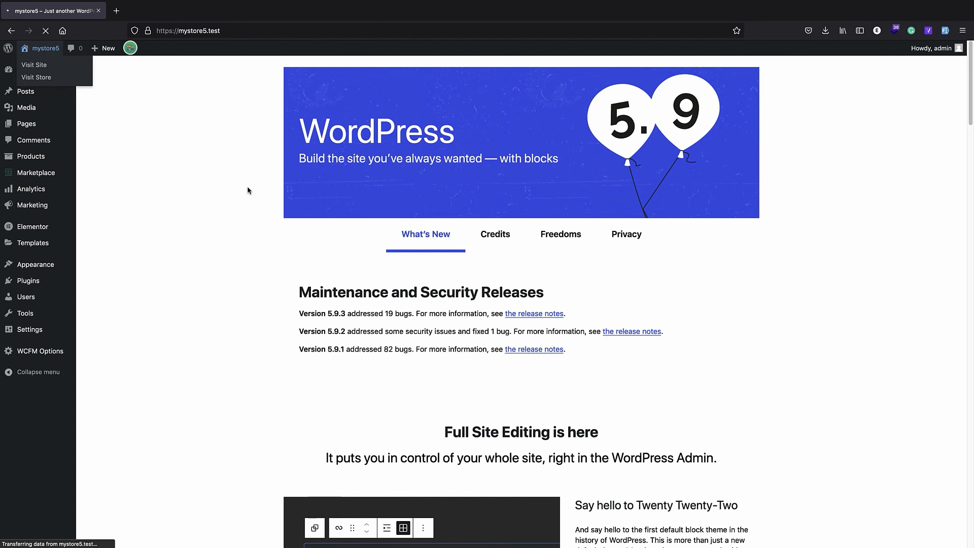